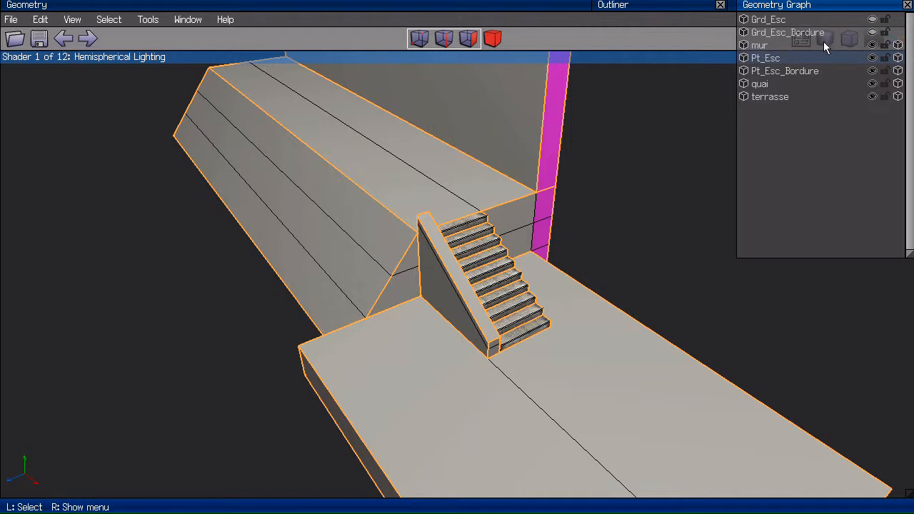
Switch the quai and terrasse objects to wireframe display, lock both, and hide the mur object.
{"action": "left_click", "coordinate": [898, 98]}
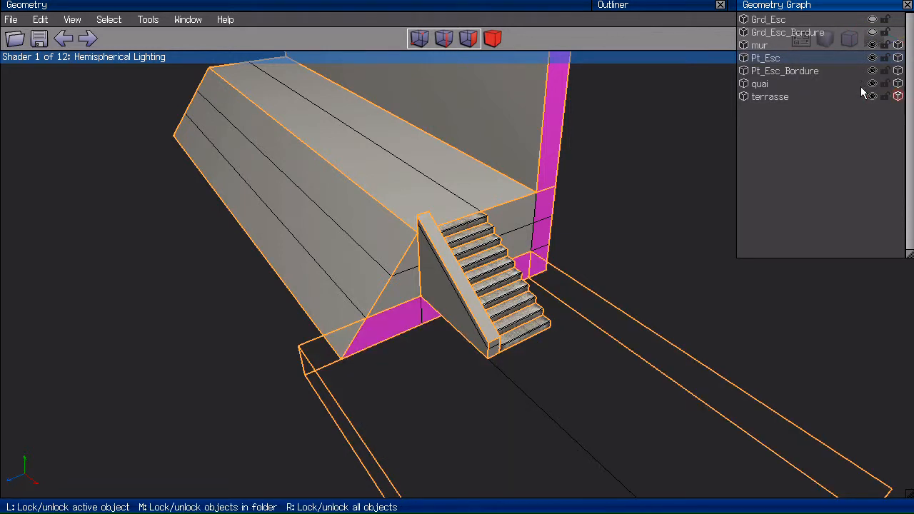
{"action": "left_click", "coordinate": [898, 84]}
{"action": "left_click", "coordinate": [885, 83]}
{"action": "left_click", "coordinate": [885, 97]}
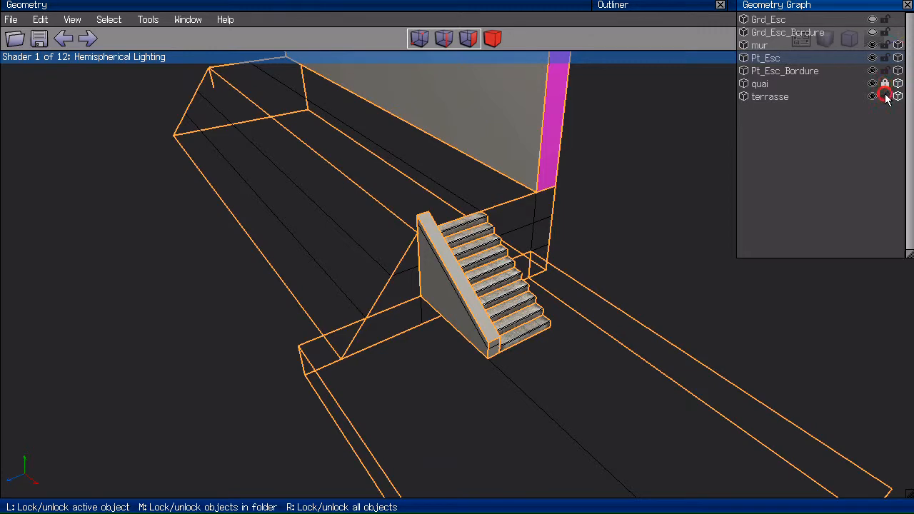
{"action": "left_click", "coordinate": [873, 44]}
{"action": "middle_click", "coordinate": [686, 139]}
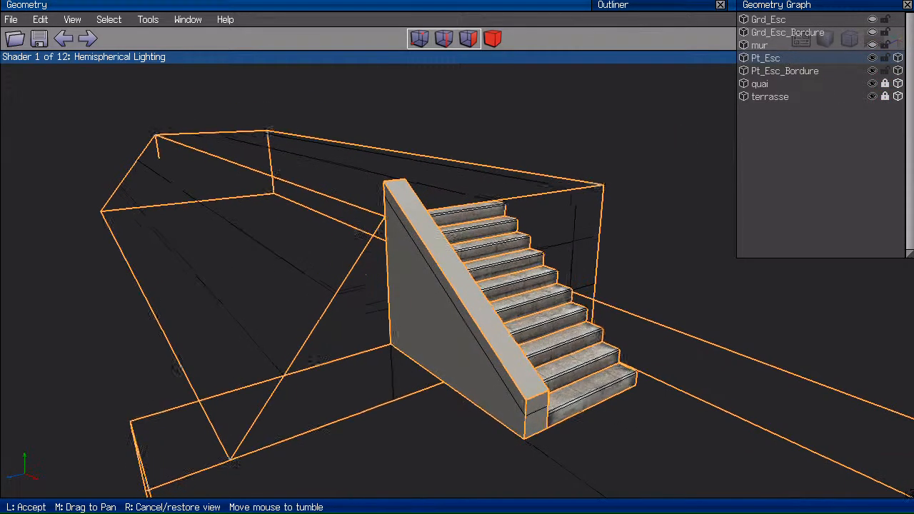
{"action": "left_click", "coordinate": [839, 5]}
Select the edge loop around the stair border below its top and snap it down so its front corner meets the border's bottom front corner.
{"action": "key", "text": "3"}
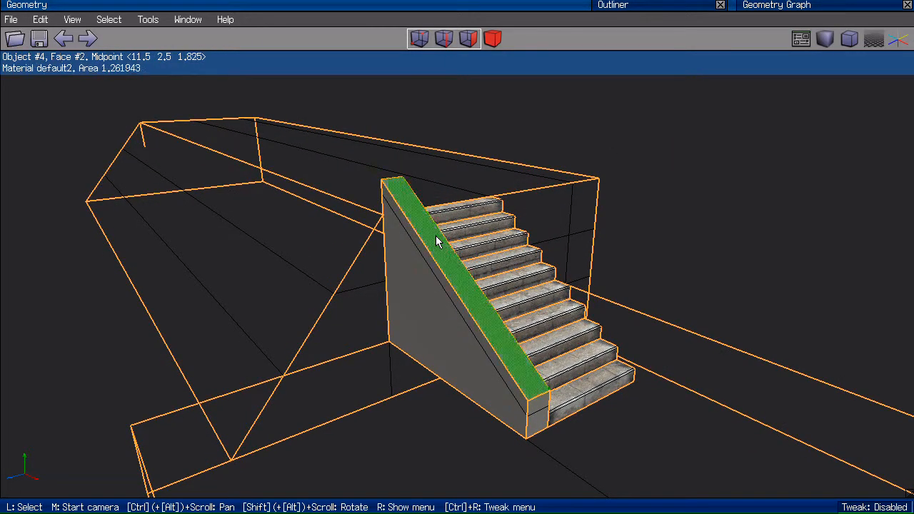
{"action": "left_click", "coordinate": [438, 242]}
{"action": "key", "text": "2"}
{"action": "middle_click", "coordinate": [601, 187]}
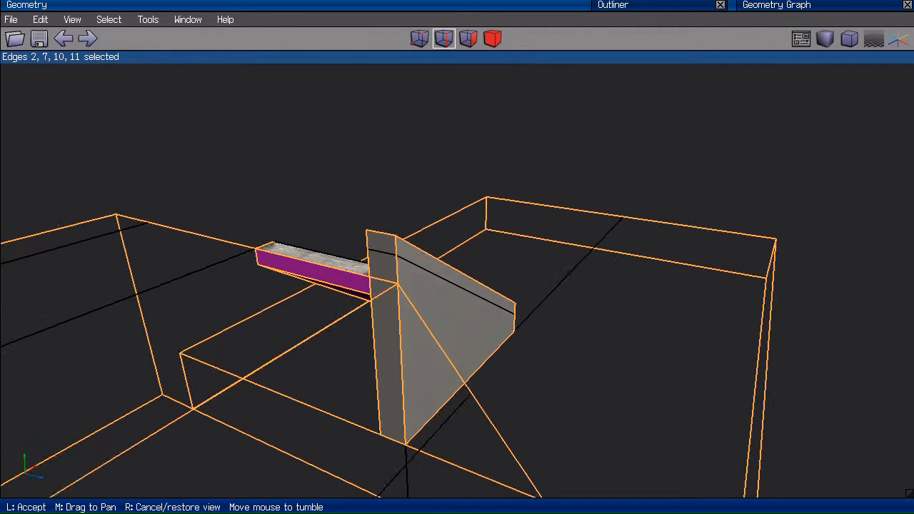
{"action": "left_click", "coordinate": [392, 264]}
{"action": "middle_click", "coordinate": [489, 351]}
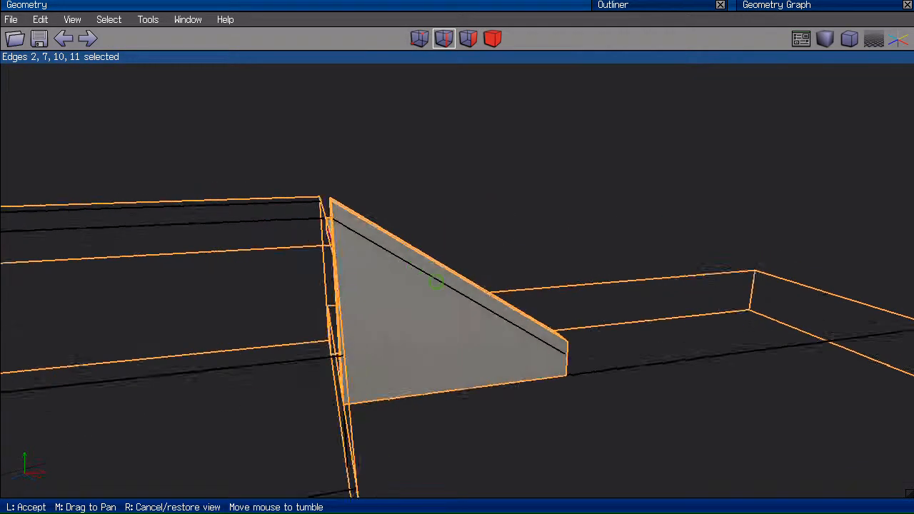
{"action": "left_click", "coordinate": [489, 352]}
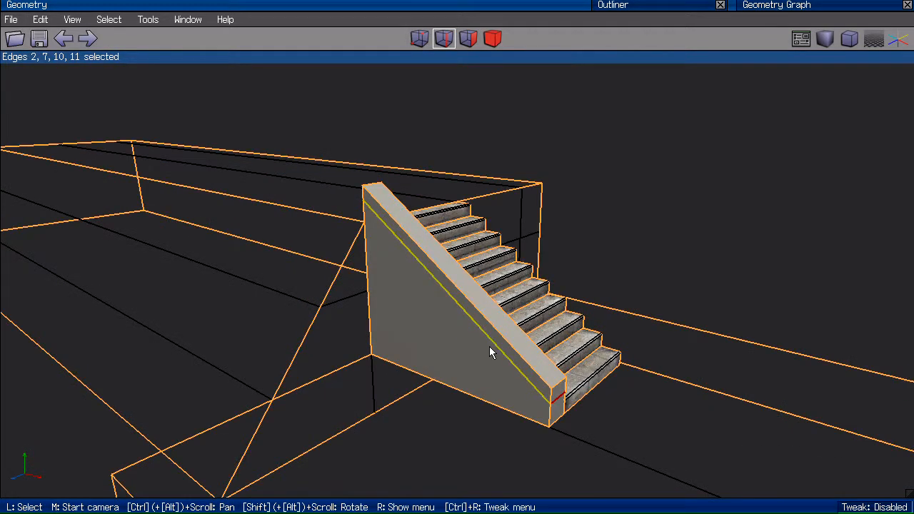
{"action": "key", "text": "s"}
{"action": "right_click", "coordinate": [585, 198]}
{"action": "key", "text": "shift+s"}
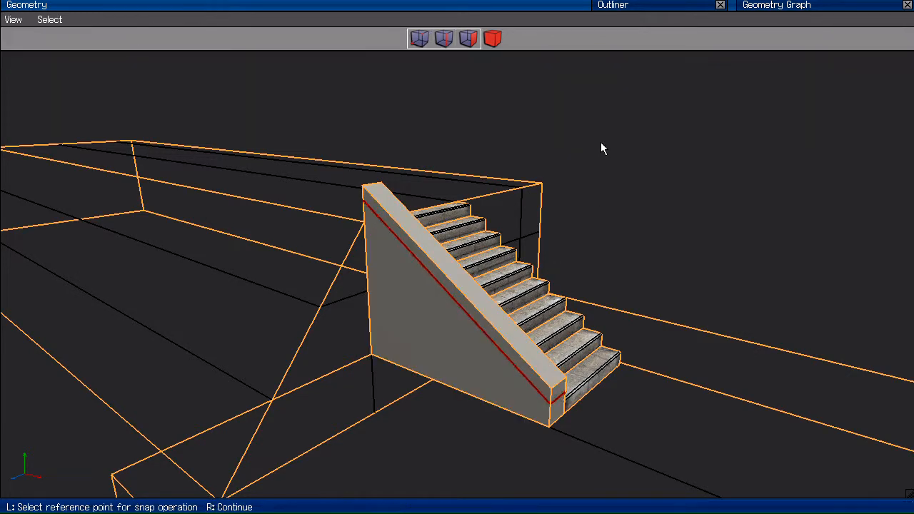
{"action": "key", "text": "v"}
{"action": "left_click", "coordinate": [547, 408]}
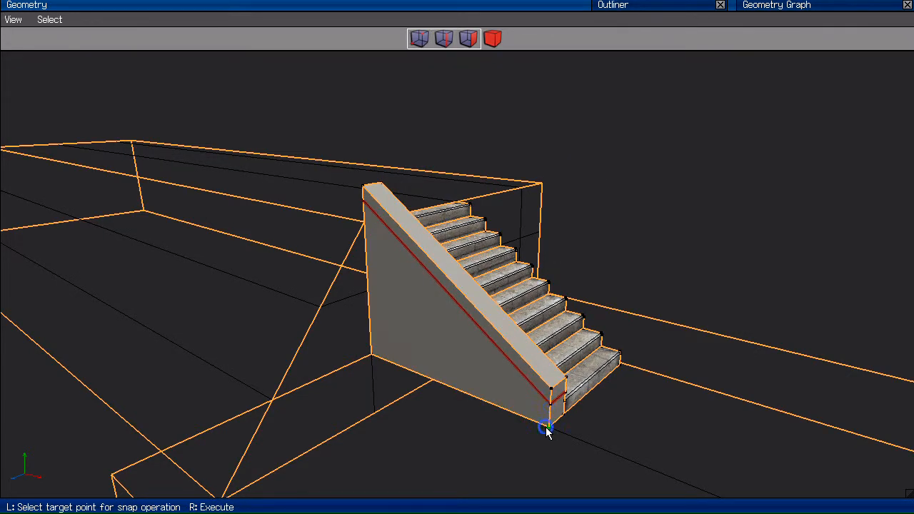
{"action": "left_click", "coordinate": [545, 429]}
{"action": "middle_click", "coordinate": [647, 202]}
{"action": "left_click", "coordinate": [634, 197]}
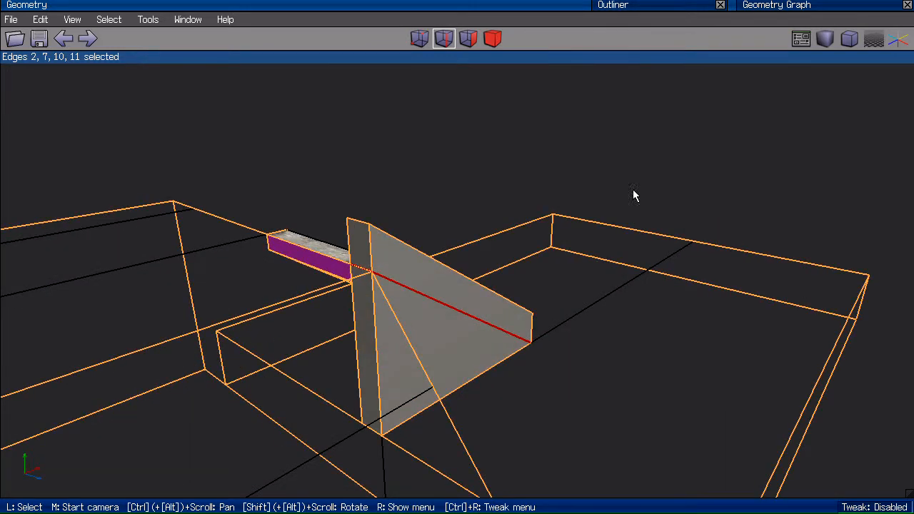
Run Cleanup on the Pt_Esc_Bordure object to merge the coincident geometry, and check the diagonal edge's lower end.
{"action": "middle_click", "coordinate": [397, 136]}
{"action": "left_click", "coordinate": [402, 433]}
{"action": "key", "text": "space"}
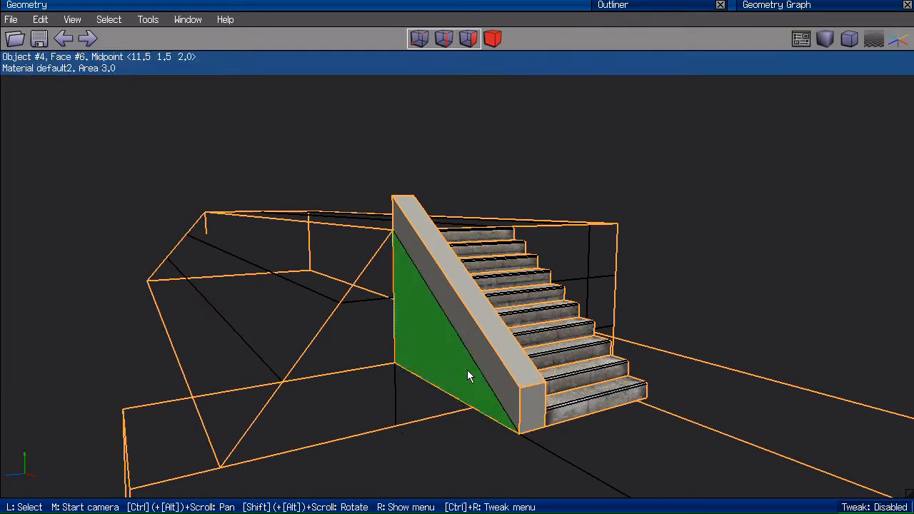
{"action": "key", "text": "s"}
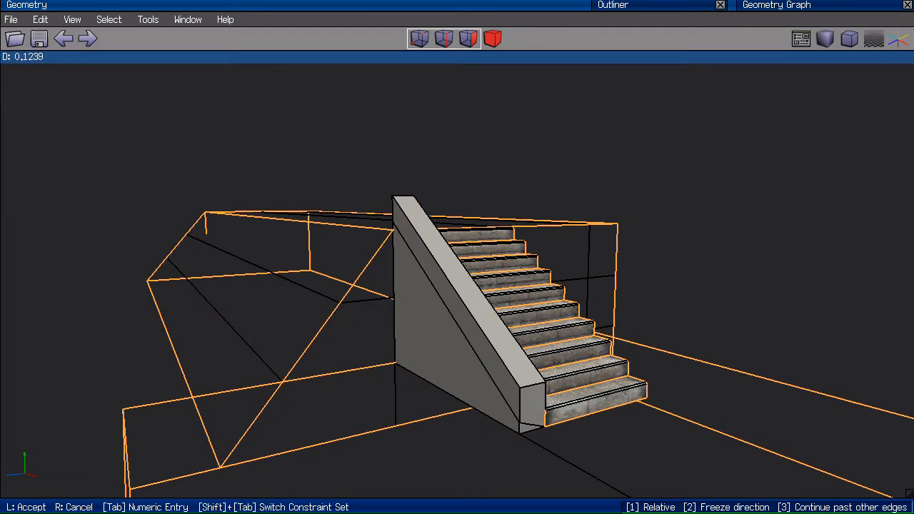
{"action": "left_click", "coordinate": [523, 433]}
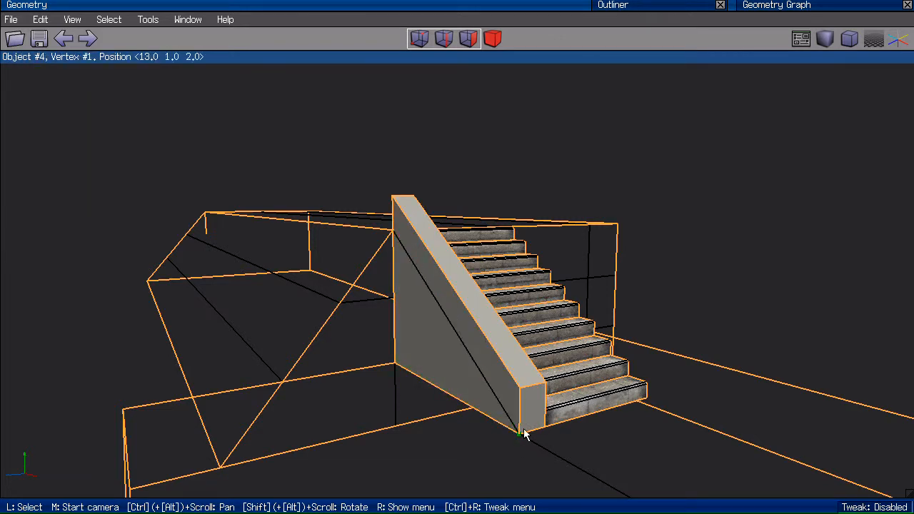
{"action": "left_click", "coordinate": [464, 344]}
{"action": "key", "text": "b"}
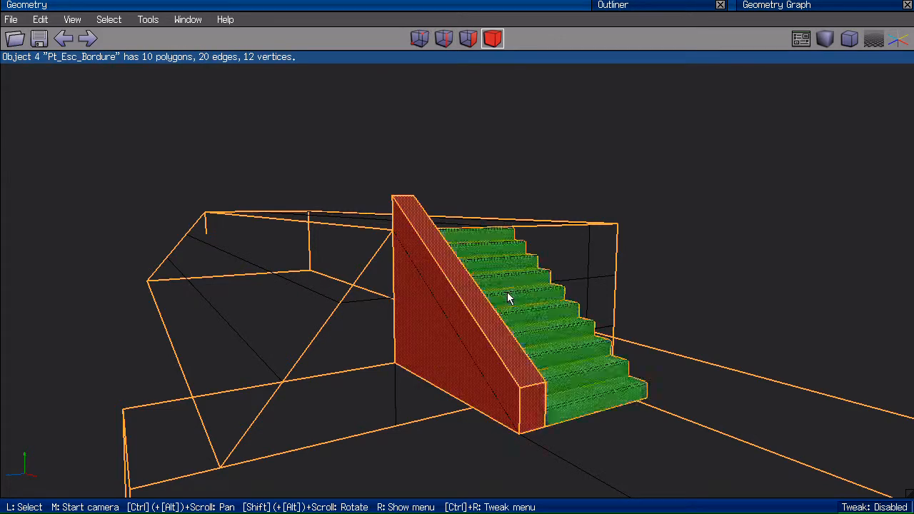
{"action": "right_click", "coordinate": [676, 127]}
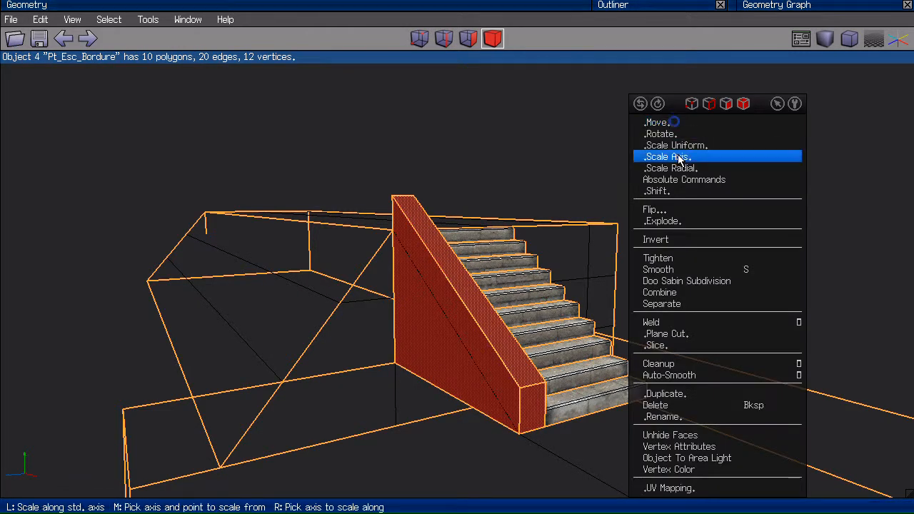
{"action": "left_click", "coordinate": [666, 364]}
{"action": "key", "text": "space"}
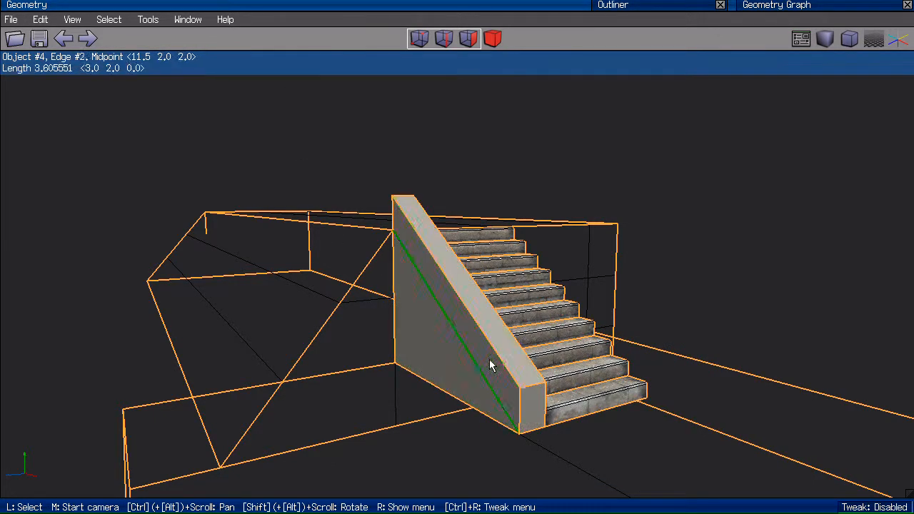
{"action": "key", "text": "s"}
{"action": "left_click", "coordinate": [739, 229]}
Extrude the stair border's upper back end face and lower front end face outward by 0.35.
{"action": "middle_click", "coordinate": [748, 213]}
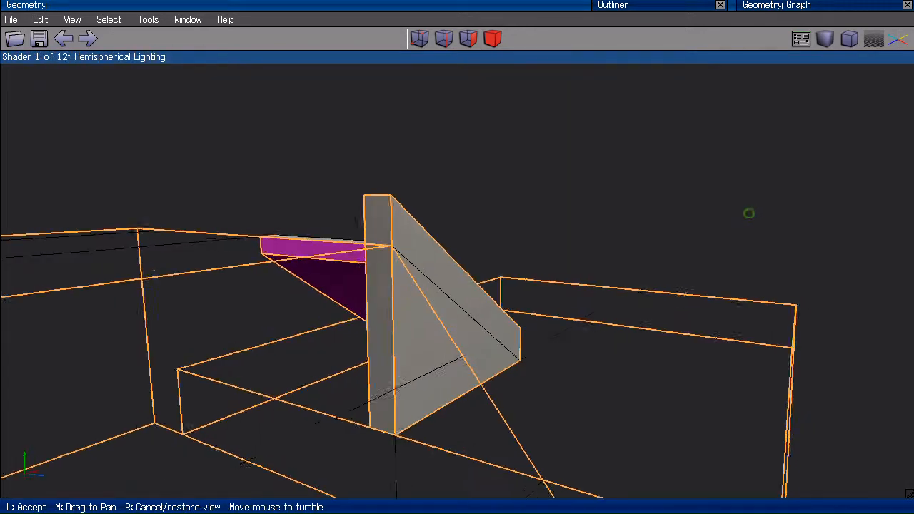
{"action": "left_click", "coordinate": [312, 198]}
{"action": "key", "text": "f"}
{"action": "left_click", "coordinate": [387, 224]}
{"action": "middle_click", "coordinate": [386, 225]}
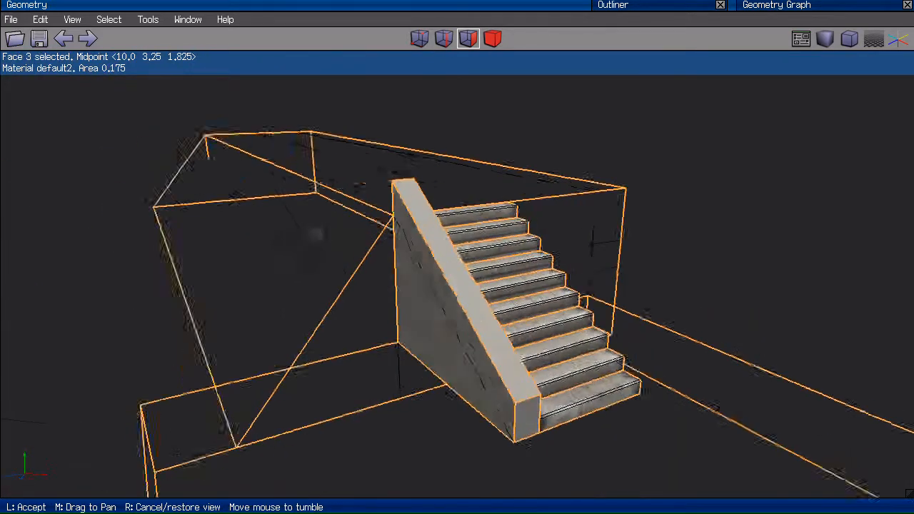
{"action": "left_click", "coordinate": [316, 445]}
{"action": "left_click", "coordinate": [427, 440], "text": "shift"}
{"action": "middle_click", "coordinate": [427, 441]}
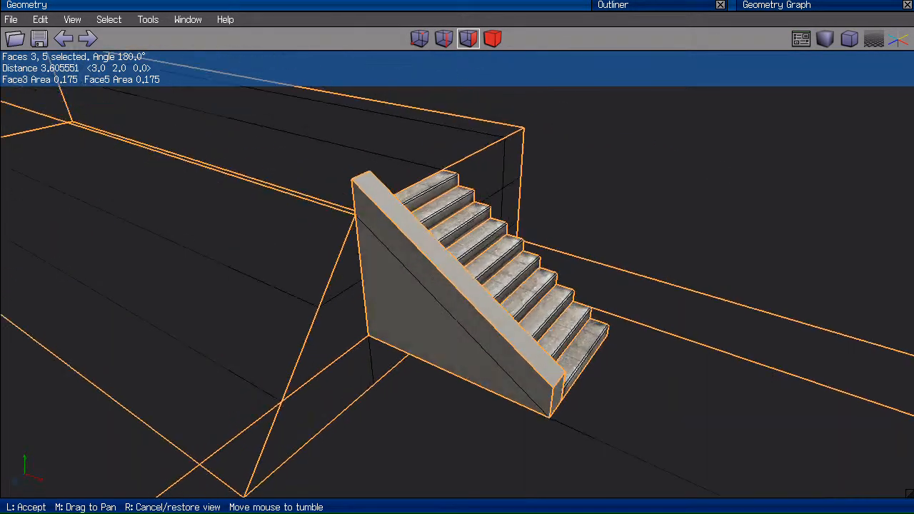
{"action": "left_click", "coordinate": [601, 247]}
{"action": "key", "text": "e"}
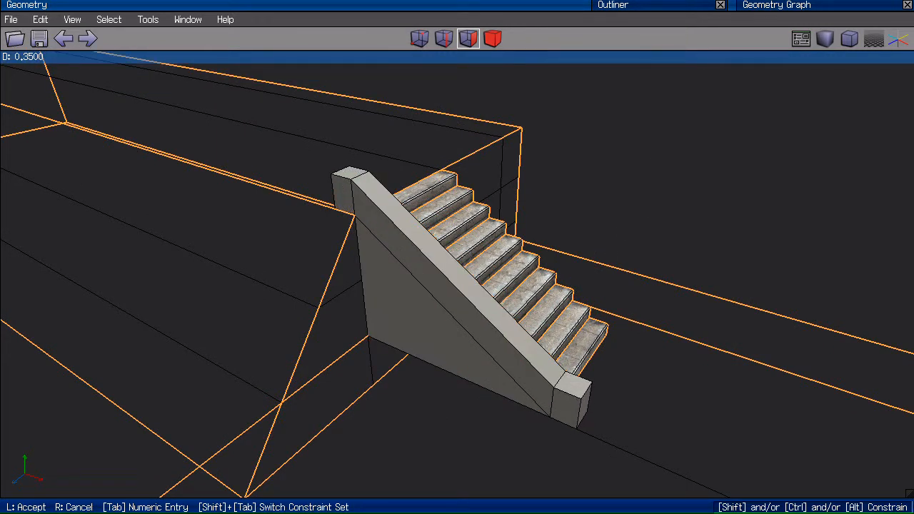
{"action": "left_click", "coordinate": [652, 148]}
Make the edges of the two extruded end blocks hard and inspect the border in smooth preview.
{"action": "key", "text": "2"}
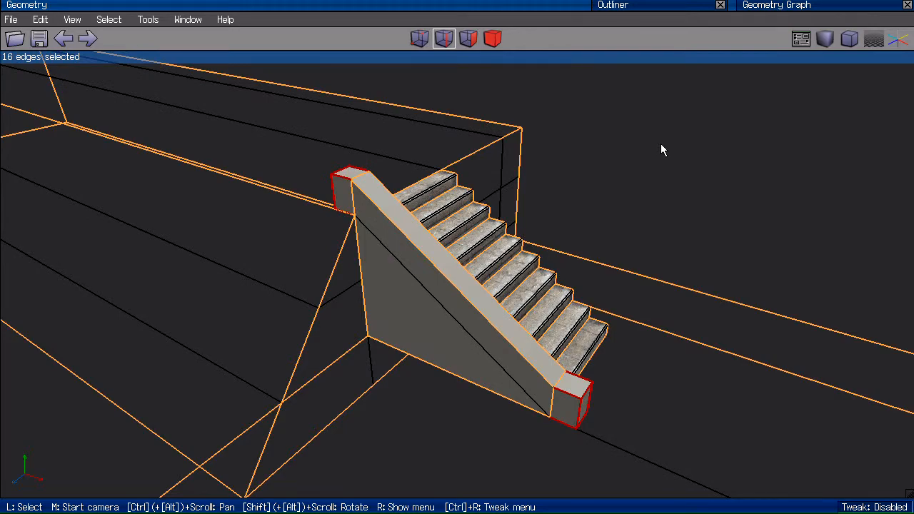
{"action": "key", "text": "space"}
{"action": "key", "text": "Tab"}
{"action": "middle_click", "coordinate": [660, 150]}
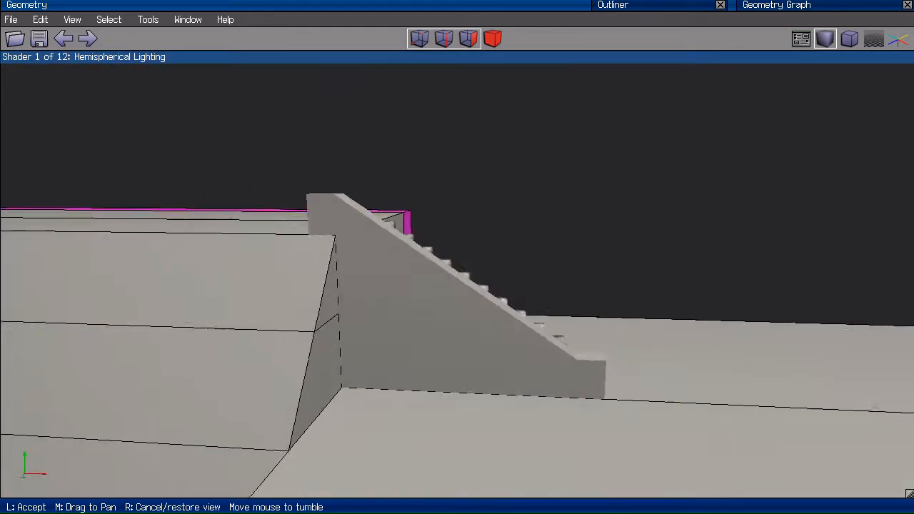
{"action": "left_click", "coordinate": [657, 147]}
{"action": "middle_click", "coordinate": [657, 147]}
{"action": "left_click", "coordinate": [657, 147]}
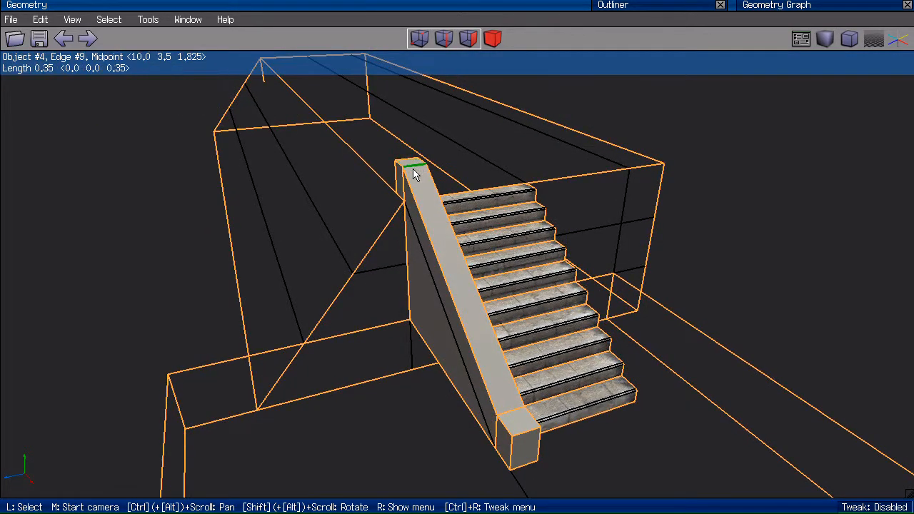
Bevel the outline edges of the border's sloped top face and both end-block top faces by 0.1.
{"action": "left_click", "coordinate": [414, 169]}
{"action": "left_click", "coordinate": [515, 414], "text": "shift"}
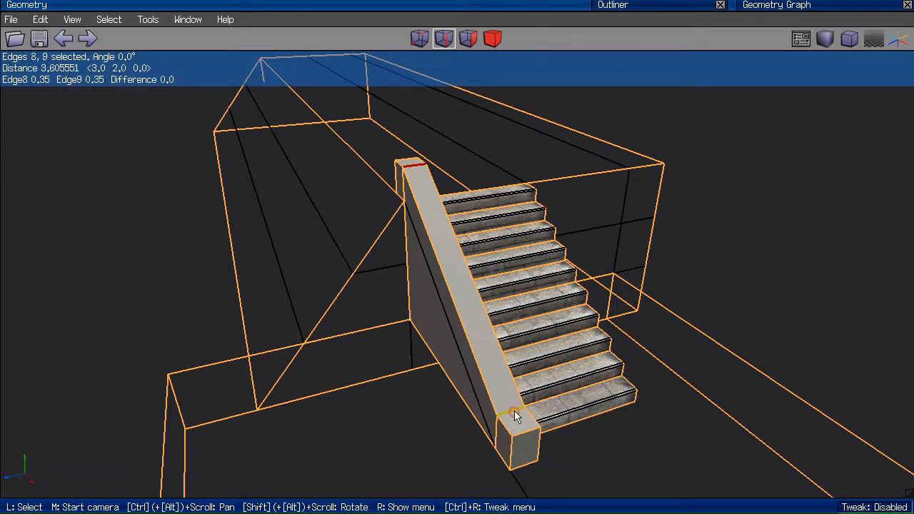
{"action": "key", "text": "3"}
{"action": "key", "text": "2"}
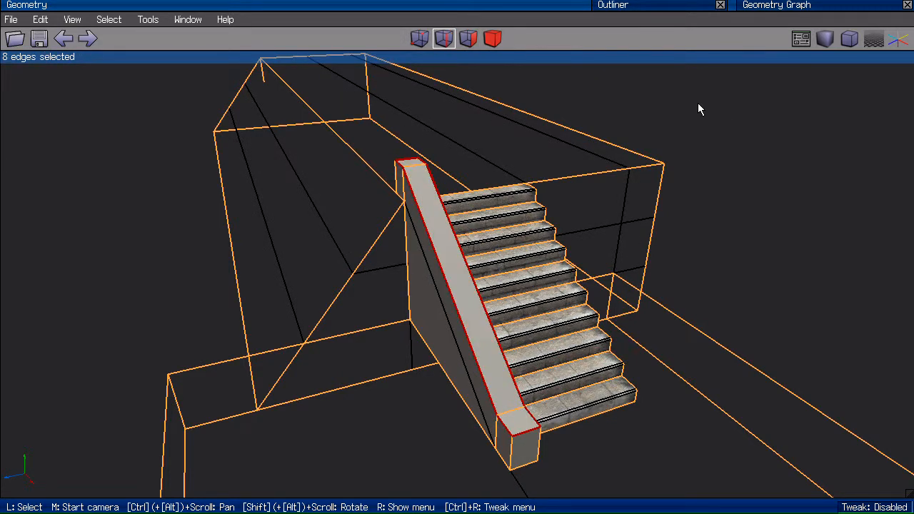
{"action": "key", "text": "b"}
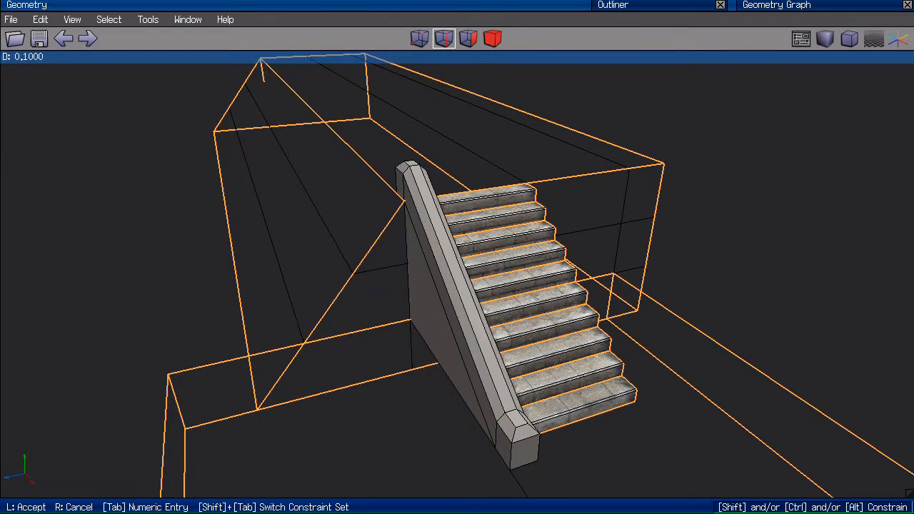
{"action": "left_click", "coordinate": [702, 151]}
Make the long edges bounding the new bevel hard and inspect the border in smooth preview.
{"action": "middle_click", "coordinate": [713, 170]}
{"action": "left_click", "coordinate": [711, 173]}
{"action": "key", "text": "2"}
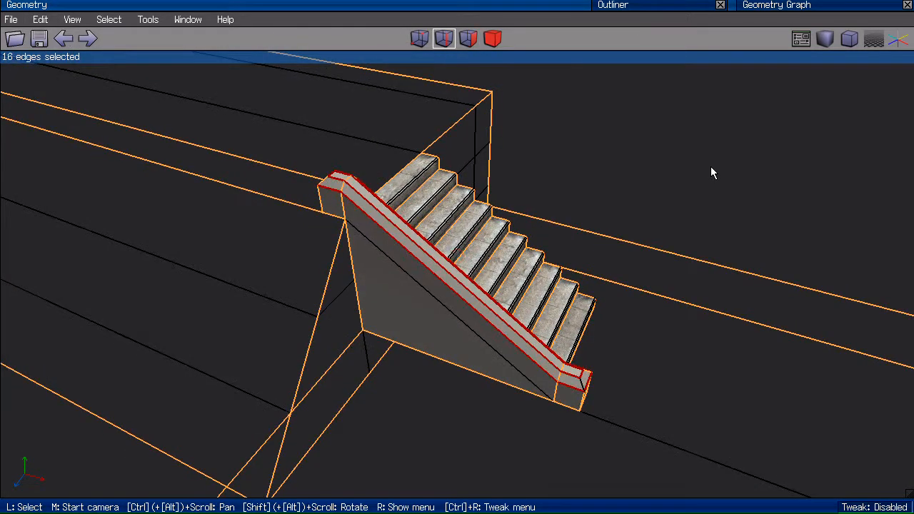
{"action": "key", "text": "space"}
{"action": "key", "text": "Tab"}
{"action": "middle_click", "coordinate": [679, 168]}
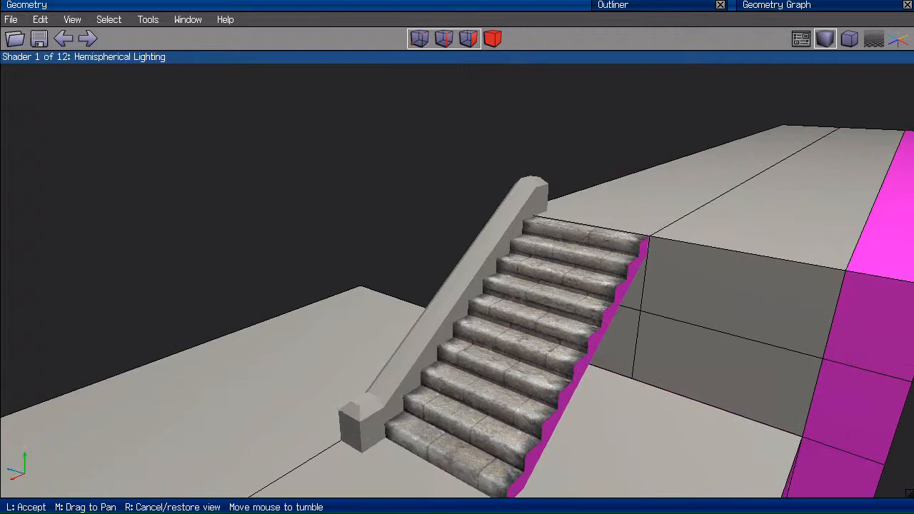
{"action": "left_click", "coordinate": [676, 165]}
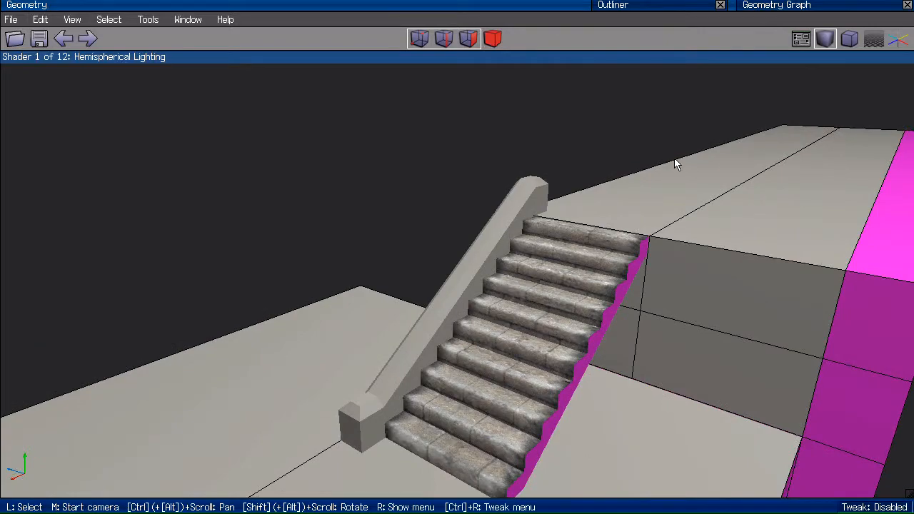
Change the viewport shading to the Spherical Harmonics 9 shader and view the stair border.
{"action": "key", "text": "shift+Tab"}
{"action": "middle_click", "coordinate": [367, 171]}
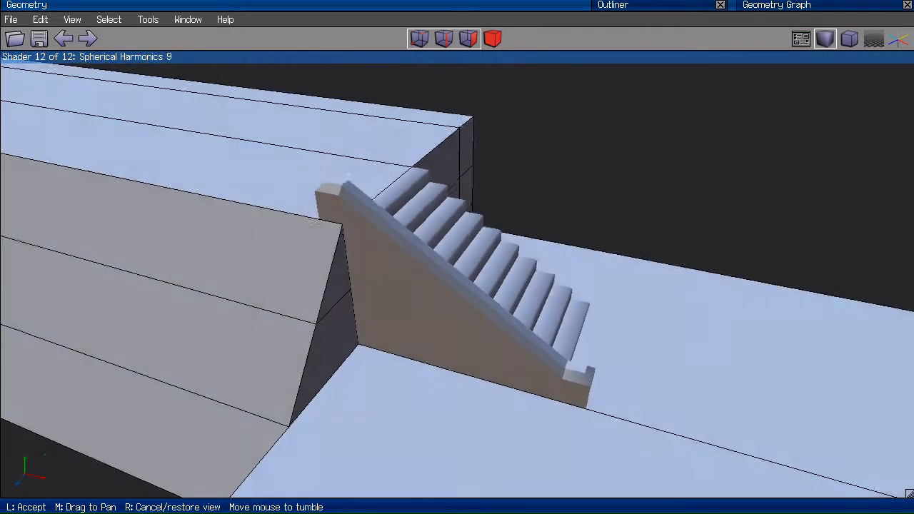
{"action": "left_click", "coordinate": [368, 175]}
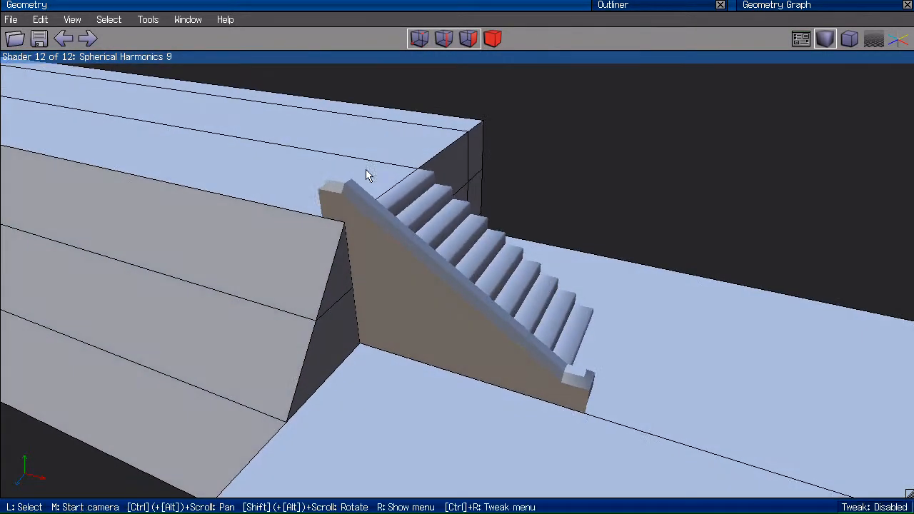
Make the eight short bevel corner edges at both ends of the border hard and inspect the shading from several sides.
{"action": "middle_click", "coordinate": [392, 294]}
{"action": "left_click", "coordinate": [408, 286]}
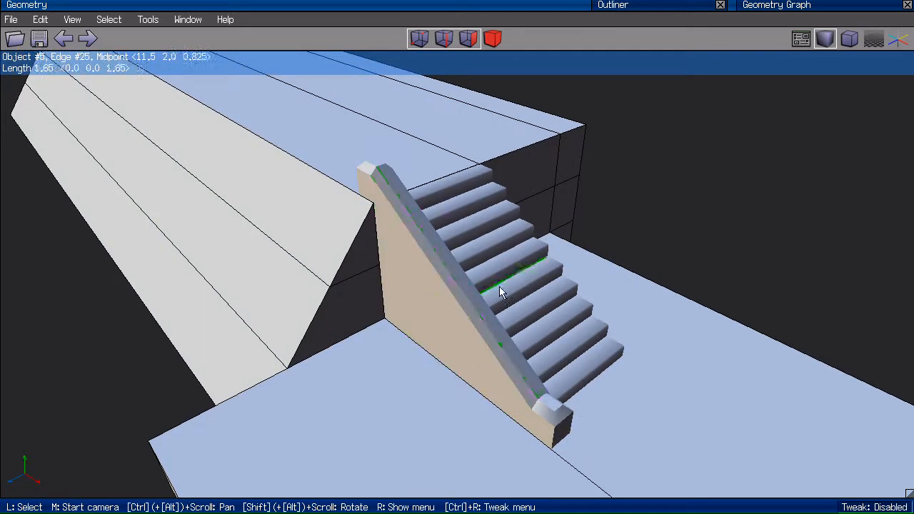
{"action": "left_click", "coordinate": [555, 422]}
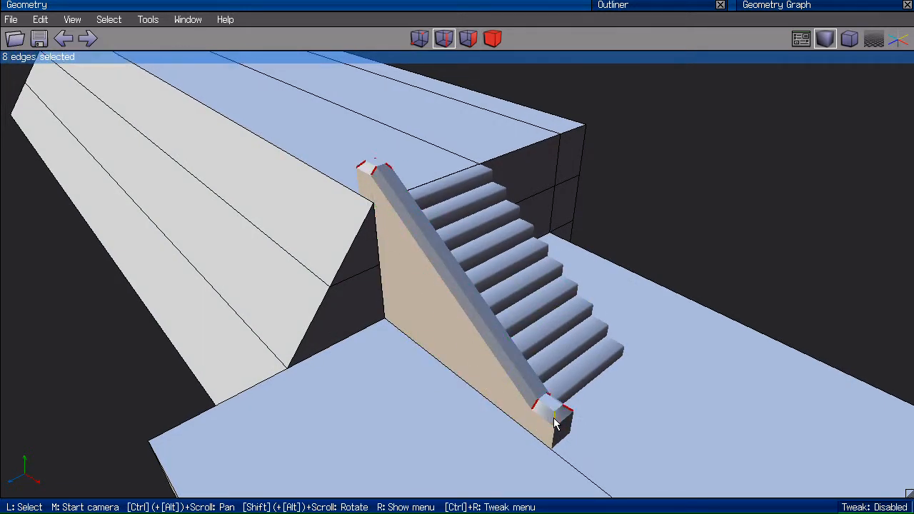
{"action": "key", "text": "space"}
{"action": "scroll", "coordinate": [596, 292], "scroll_direction": "down", "scroll_amount": 3}
{"action": "middle_click", "coordinate": [681, 212]}
{"action": "left_click", "coordinate": [541, 190]}
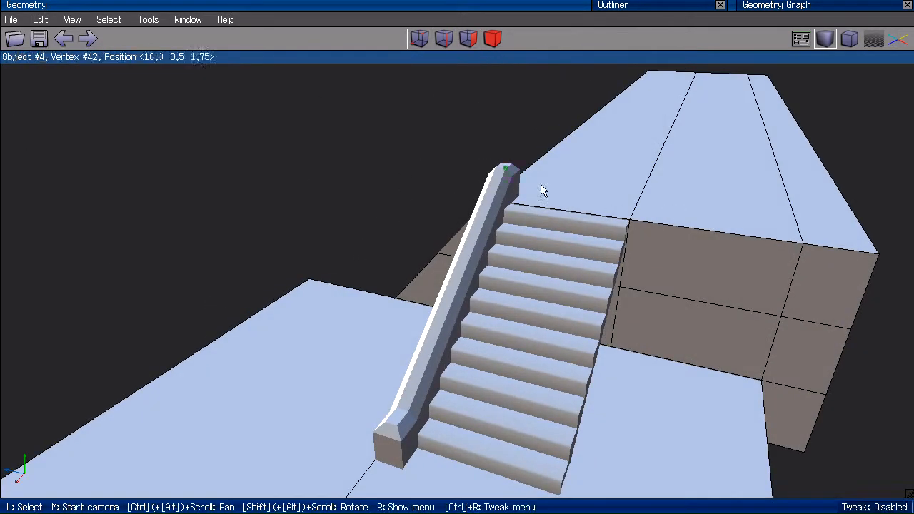
{"action": "middle_click", "coordinate": [540, 190]}
{"action": "left_click", "coordinate": [615, 241]}
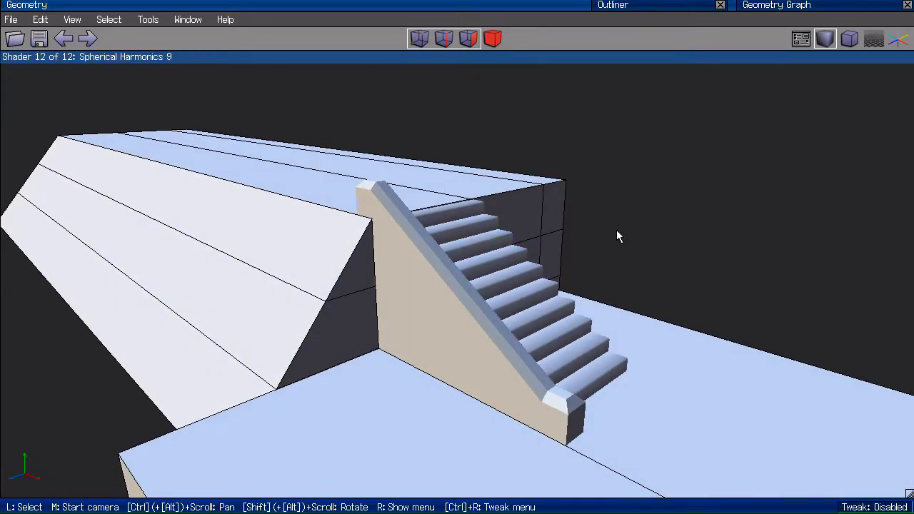
Change the viewport shader to Hemispherical Lighting and view the border and textured steps in smooth preview.
{"action": "key", "text": "s"}
{"action": "middle_click", "coordinate": [608, 234]}
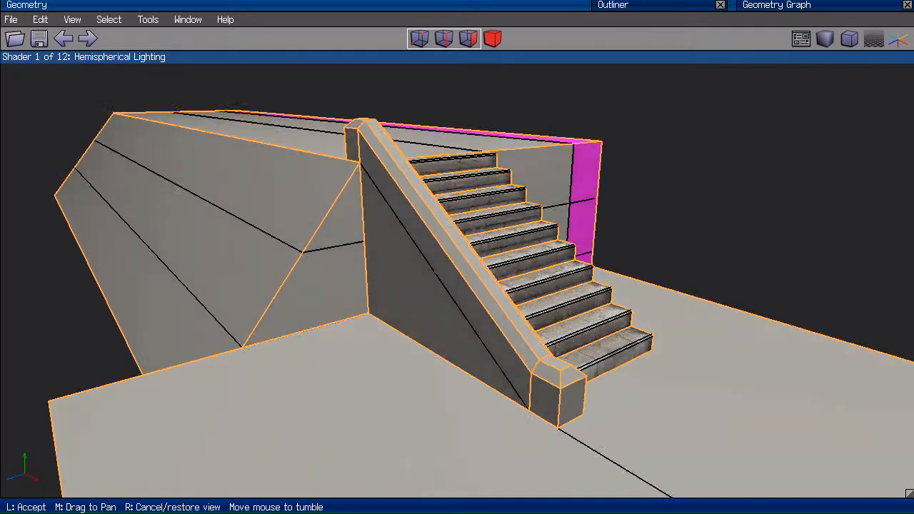
{"action": "left_click", "coordinate": [608, 234]}
{"action": "key", "text": "b"}
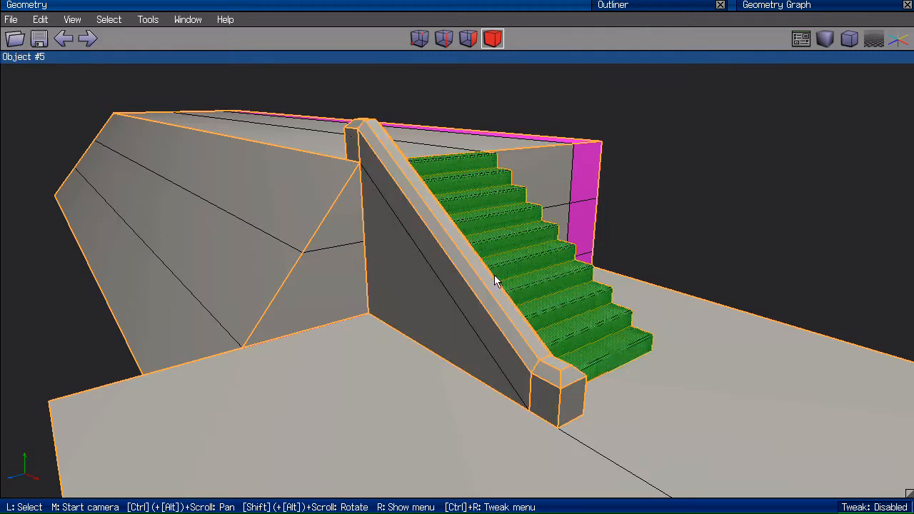
{"action": "middle_click", "coordinate": [692, 203]}
{"action": "left_click", "coordinate": [610, 210]}
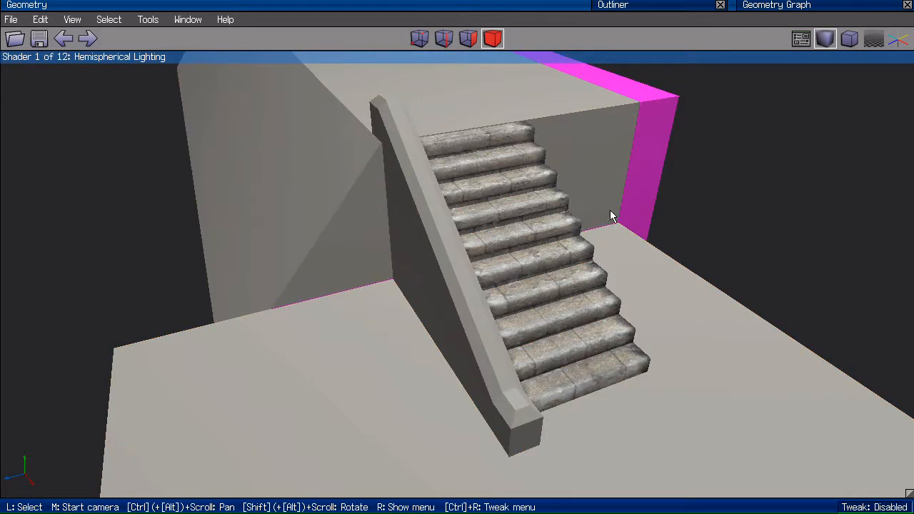
{"action": "key", "text": "Tab"}
Duplicate the small-stair border Pt_Esc_Bordure along Z, placing the copy about 0.8 away from the outer side of the original.
{"action": "right_click", "coordinate": [429, 240]}
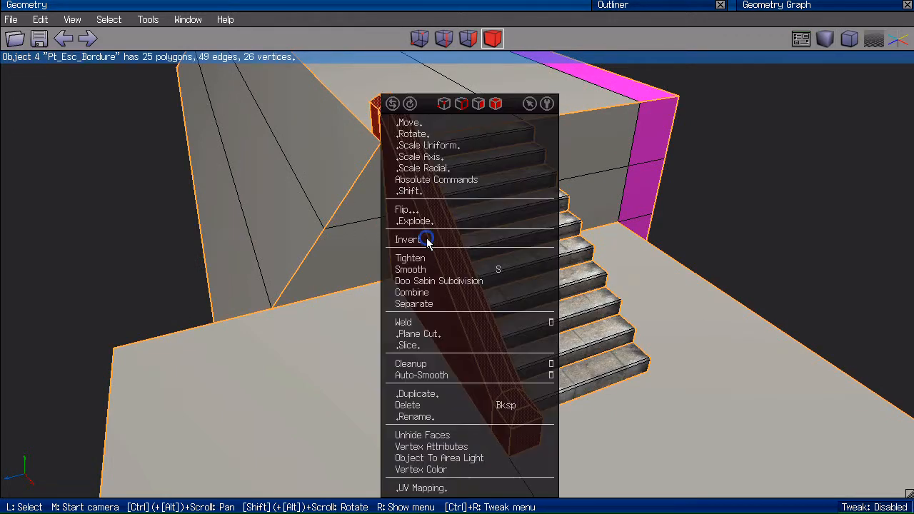
{"action": "left_click", "coordinate": [436, 395]}
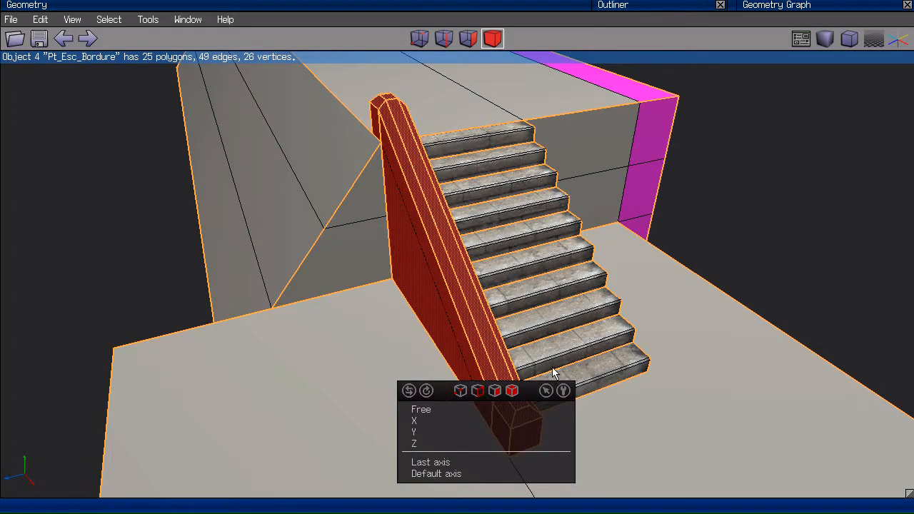
{"action": "left_click", "coordinate": [450, 443]}
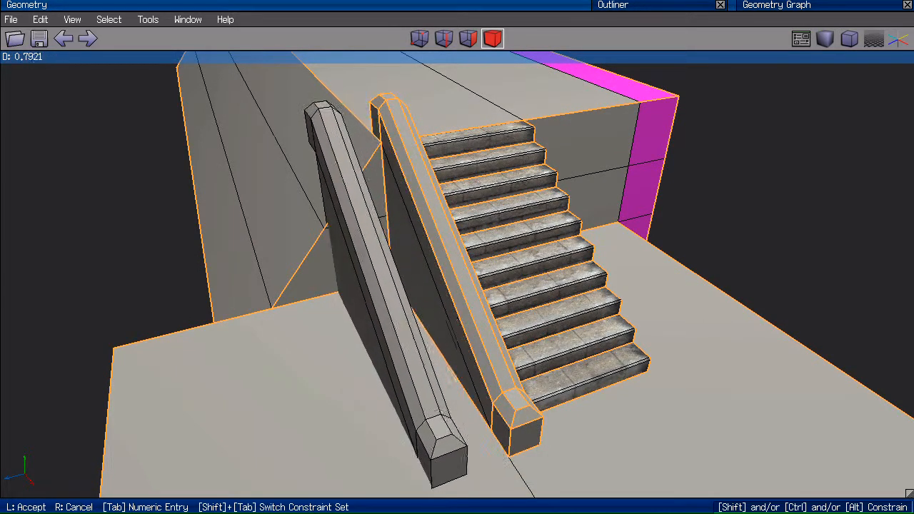
{"action": "left_click", "coordinate": [712, 228]}
Bevel the upper and lower outline edges of the border copy's sloped rim by about 0.01.
{"action": "middle_click", "coordinate": [718, 214]}
{"action": "left_click", "coordinate": [500, 478]}
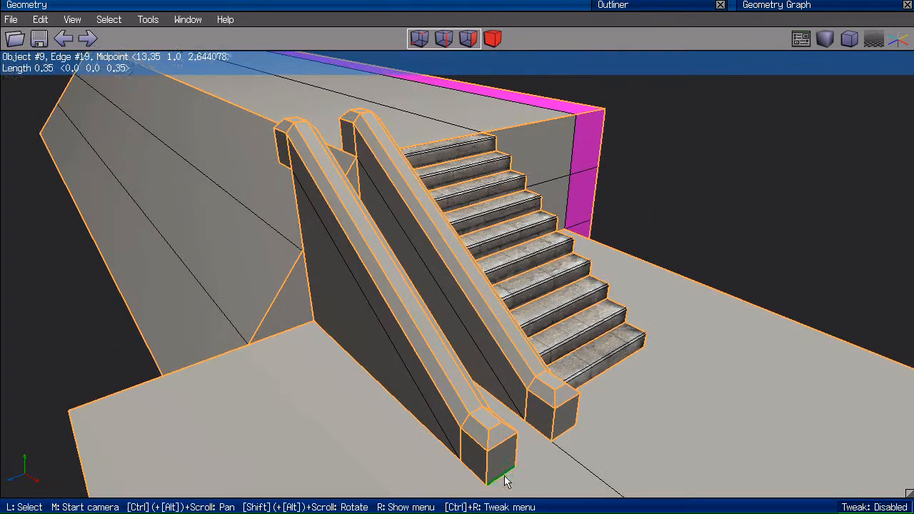
{"action": "left_click", "coordinate": [489, 444]}
{"action": "key", "text": "l"}
{"action": "key", "text": "f"}
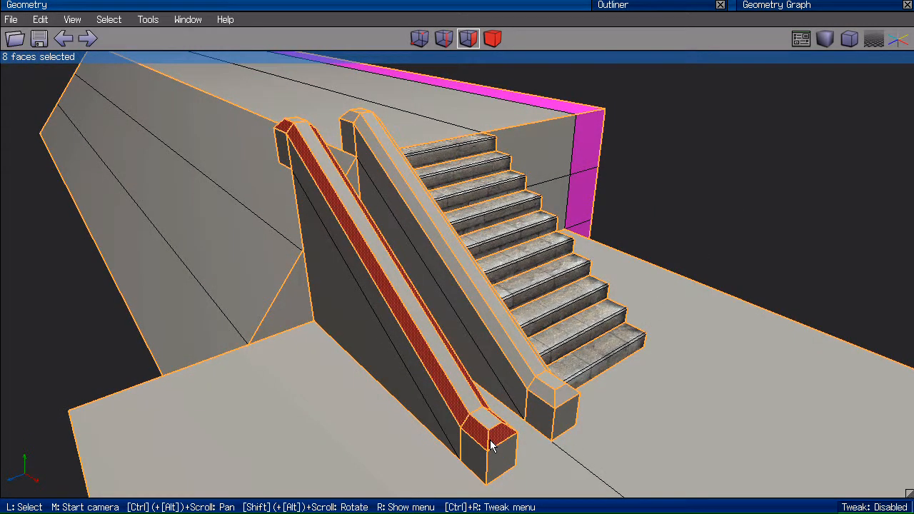
{"action": "key", "text": "e"}
{"action": "key", "text": "b"}
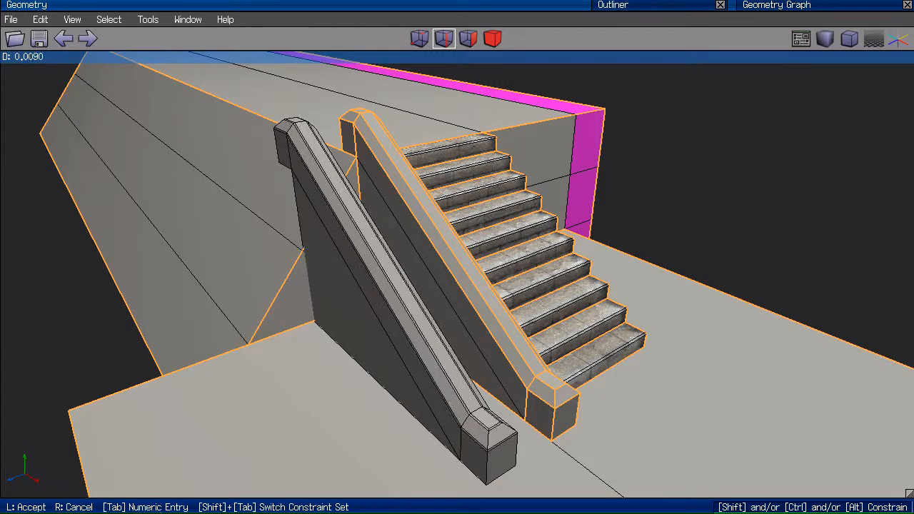
{"action": "left_click", "coordinate": [491, 443]}
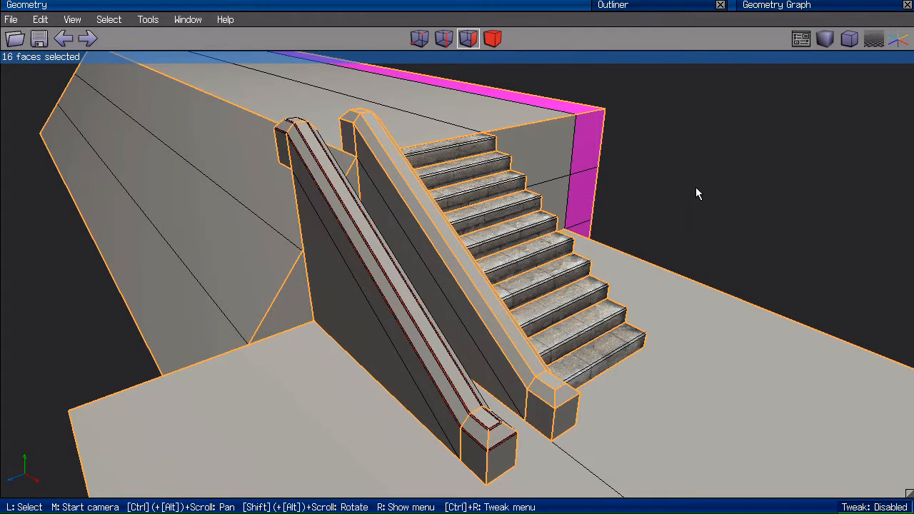
Duplicate the newly bevelled border along Z to place another copy on its outer side.
{"action": "key", "text": "b"}
{"action": "right_click", "coordinate": [677, 163]}
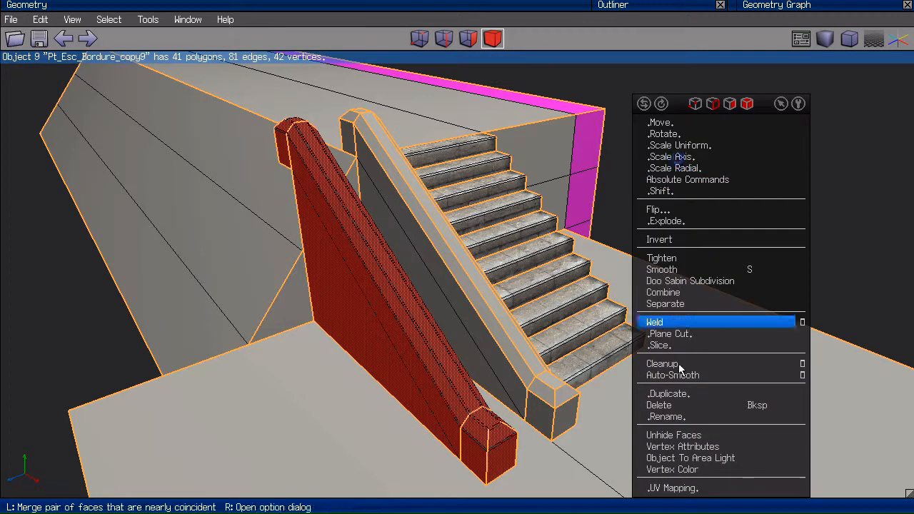
{"action": "left_click", "coordinate": [684, 390]}
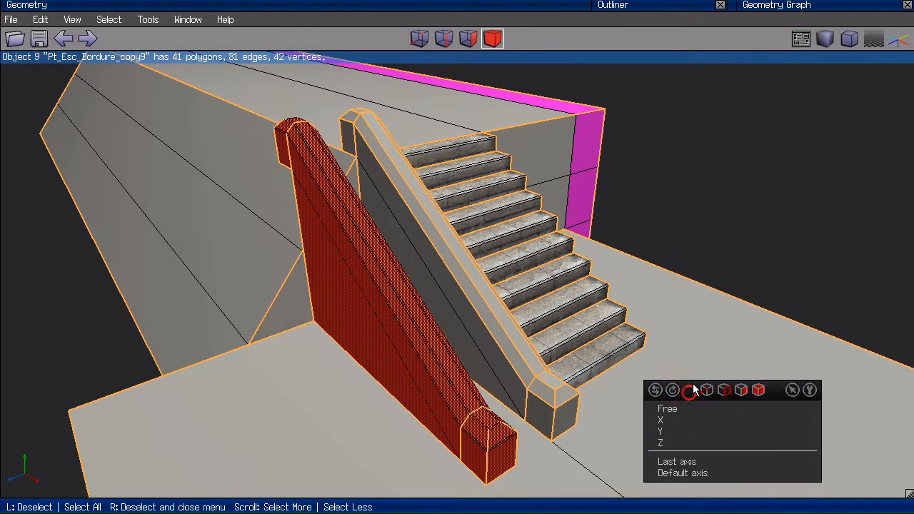
{"action": "left_click", "coordinate": [680, 443]}
{"action": "left_click", "coordinate": [644, 281]}
{"action": "middle_click", "coordinate": [644, 281]}
{"action": "left_click", "coordinate": [645, 281]}
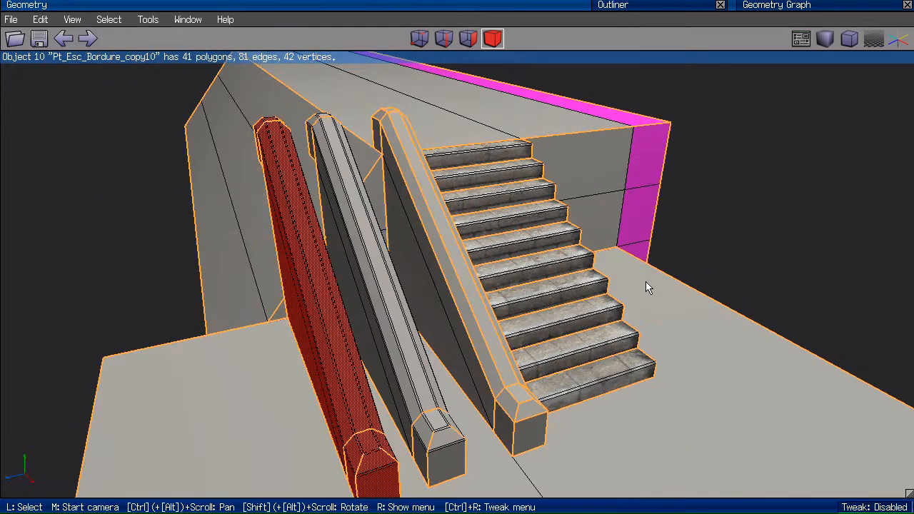
Make the edges bounding the thin bevel strips of the middle border hard.
{"action": "key", "text": "space"}
{"action": "key", "text": "e"}
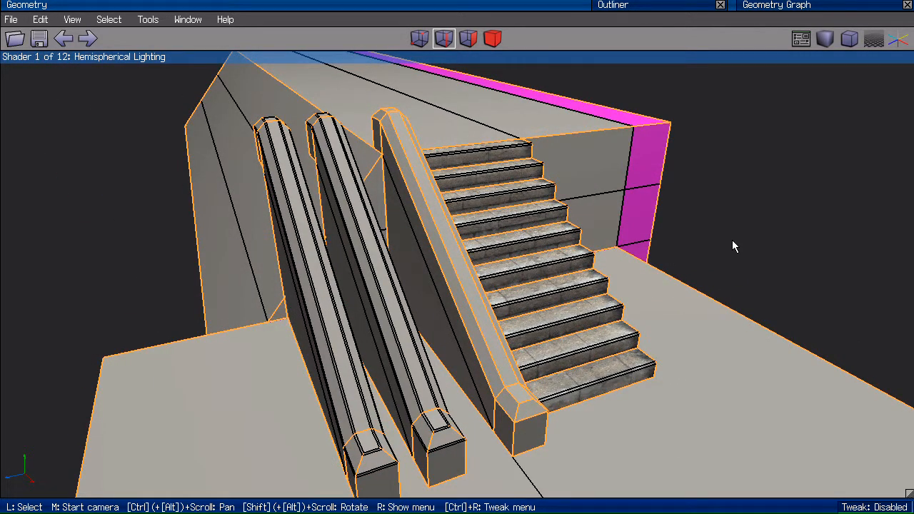
{"action": "scroll", "coordinate": [733, 238], "scroll_direction": "down", "scroll_amount": 2}
{"action": "key", "text": "f"}
{"action": "key", "text": "ctrl+z"}
{"action": "middle_click", "coordinate": [713, 243]}
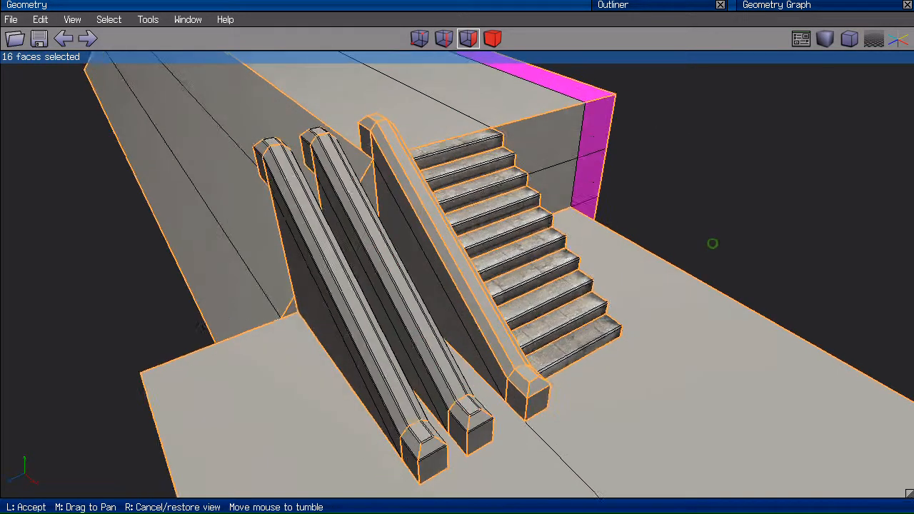
{"action": "left_click", "coordinate": [711, 242]}
{"action": "key", "text": "e"}
{"action": "key", "text": "v"}
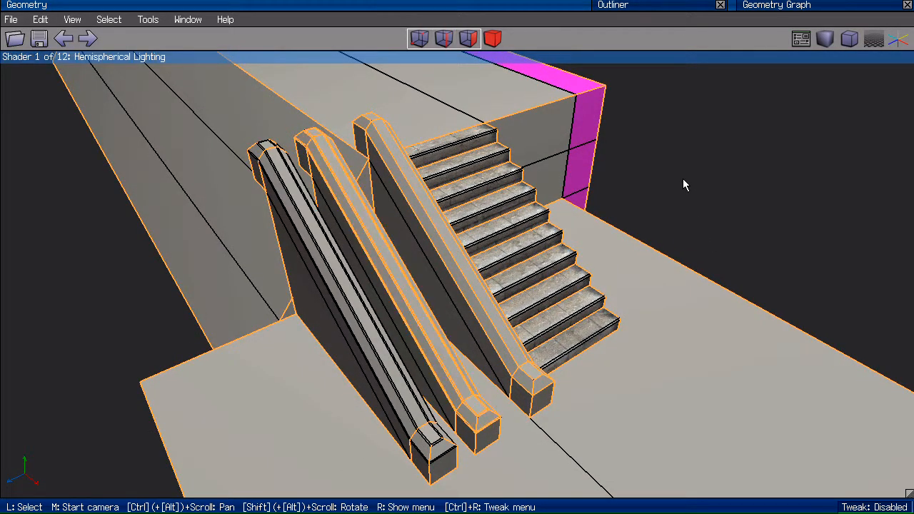
Compare the three borders in smooth preview from several sides, using the Hemispherical Lighting and Spherical Harmonics 9 shaders.
{"action": "key", "text": "Tab"}
{"action": "middle_click", "coordinate": [679, 183]}
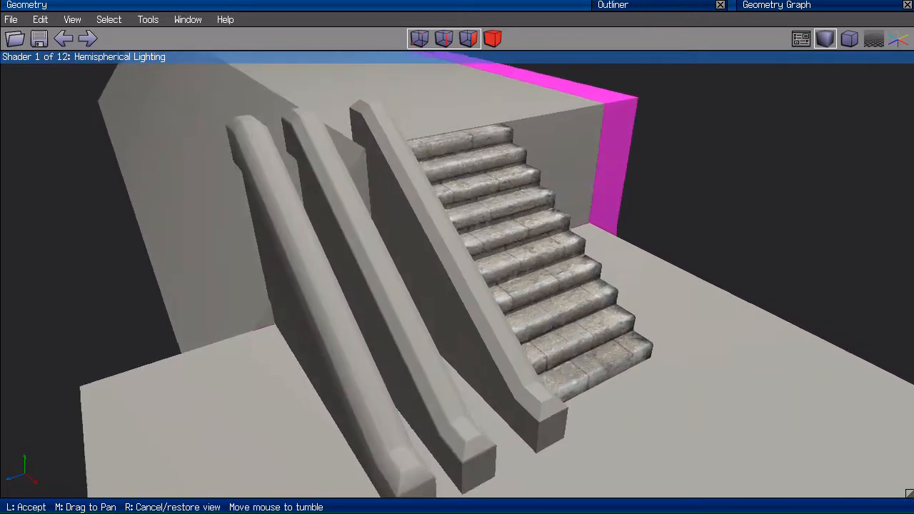
{"action": "left_click", "coordinate": [504, 185]}
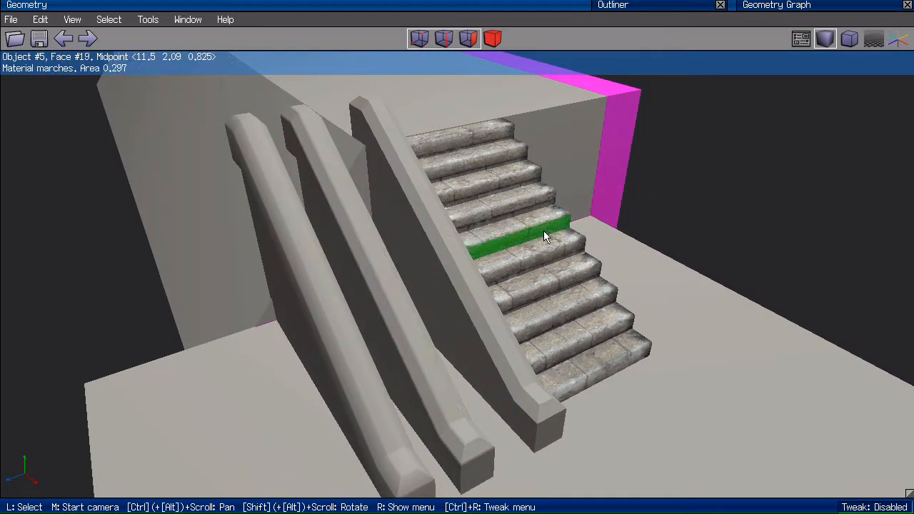
{"action": "key", "text": "shift+l"}
{"action": "middle_click", "coordinate": [403, 211]}
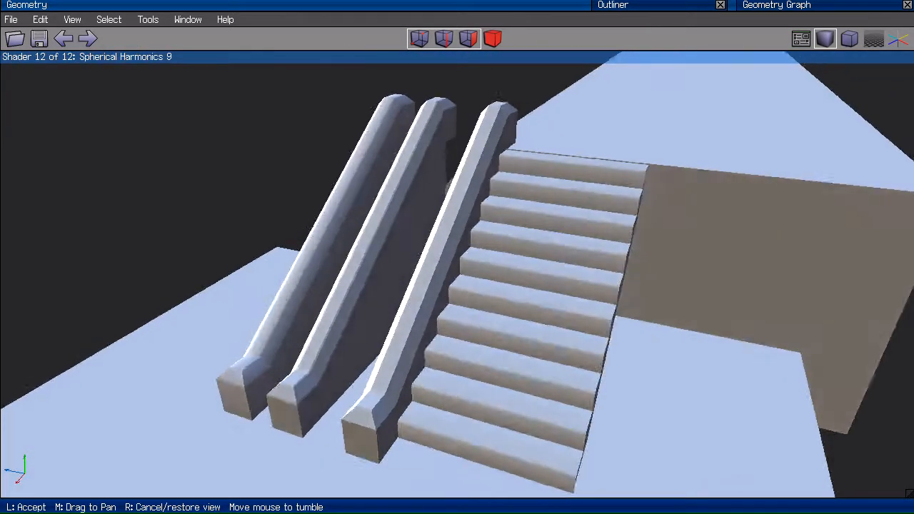
{"action": "left_click", "coordinate": [409, 207]}
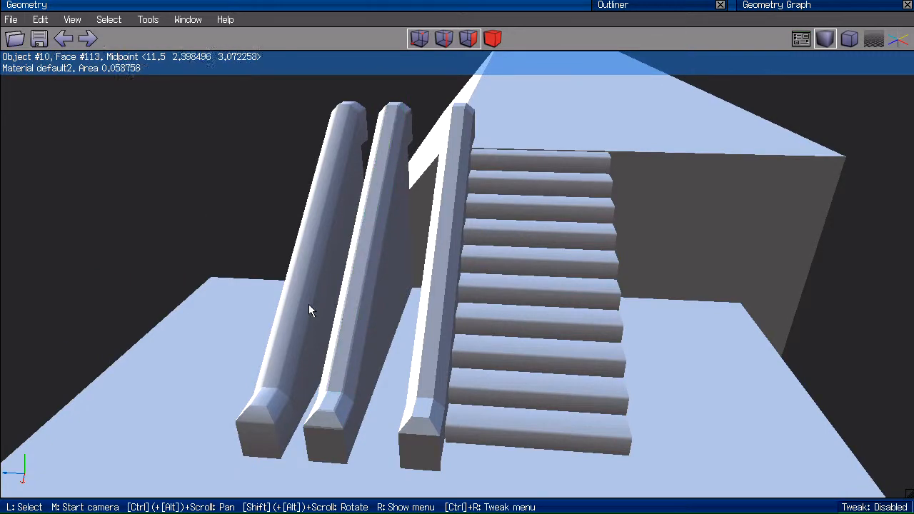
{"action": "middle_click", "coordinate": [228, 180]}
{"action": "left_click", "coordinate": [223, 180]}
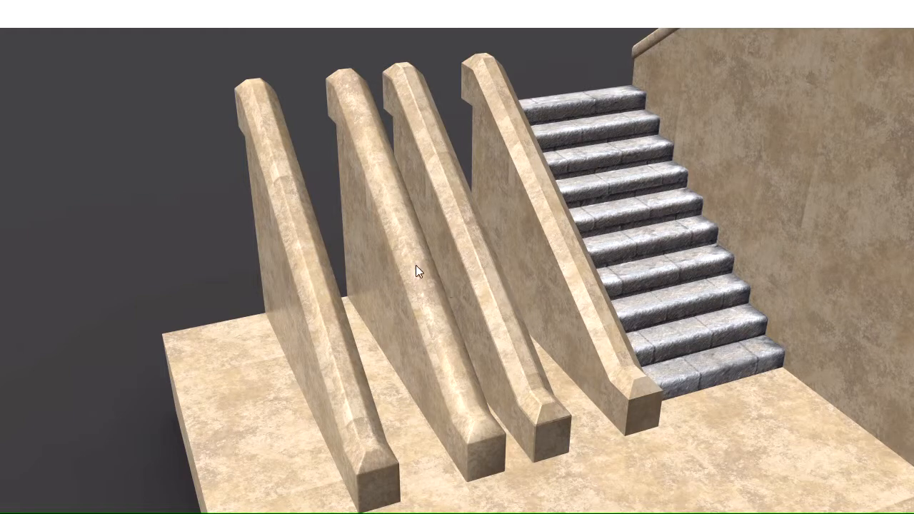
Examine the textured render, comparing the four small-stair border variants up close and the borders of the large staircase.
{"action": "middle_click_drag", "start_coordinate": [388, 259], "coordinate": [451, 235]}
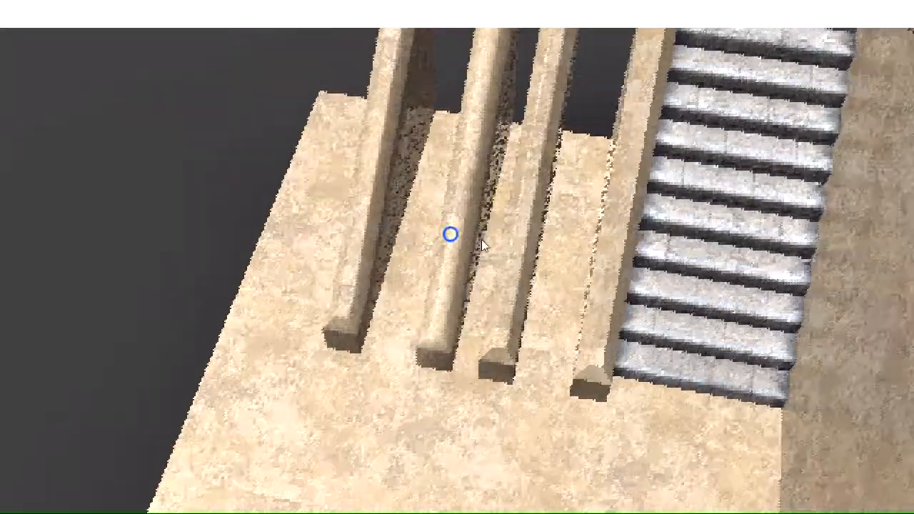
{"action": "scroll", "coordinate": [452, 235], "scroll_direction": "up", "scroll_amount": 3}
{"action": "middle_click_drag", "start_coordinate": [517, 261], "coordinate": [739, 278]}
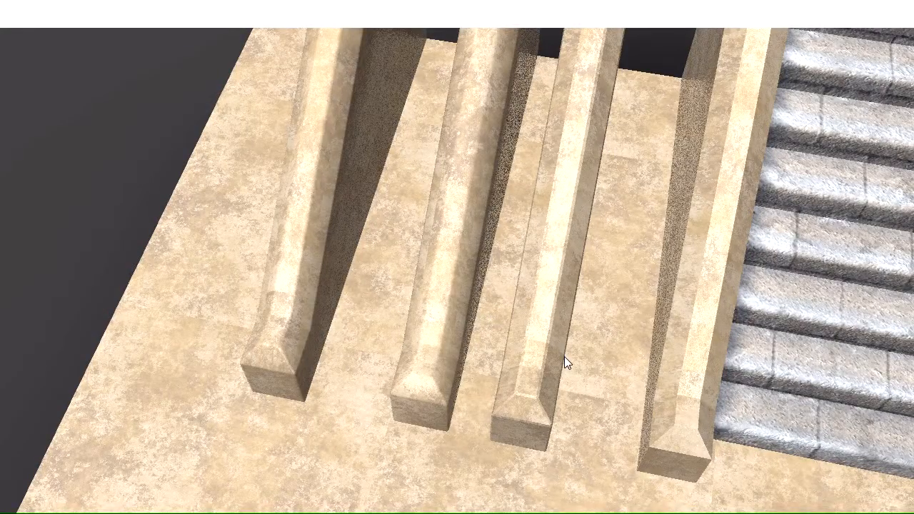
{"action": "left_click_drag", "start_coordinate": [561, 362], "coordinate": [434, 322]}
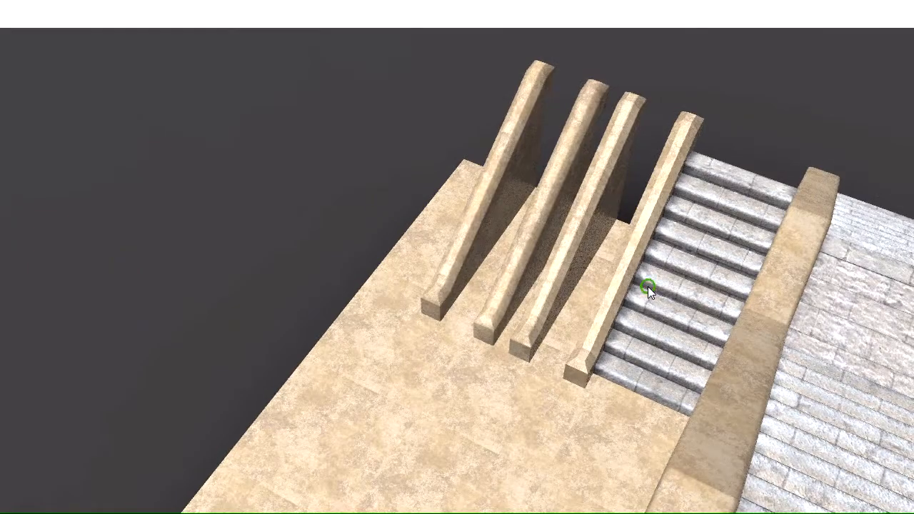
{"action": "middle_click_drag", "start_coordinate": [648, 287], "coordinate": [393, 187]}
{"action": "middle_click_drag", "start_coordinate": [339, 230], "coordinate": [335, 227]}
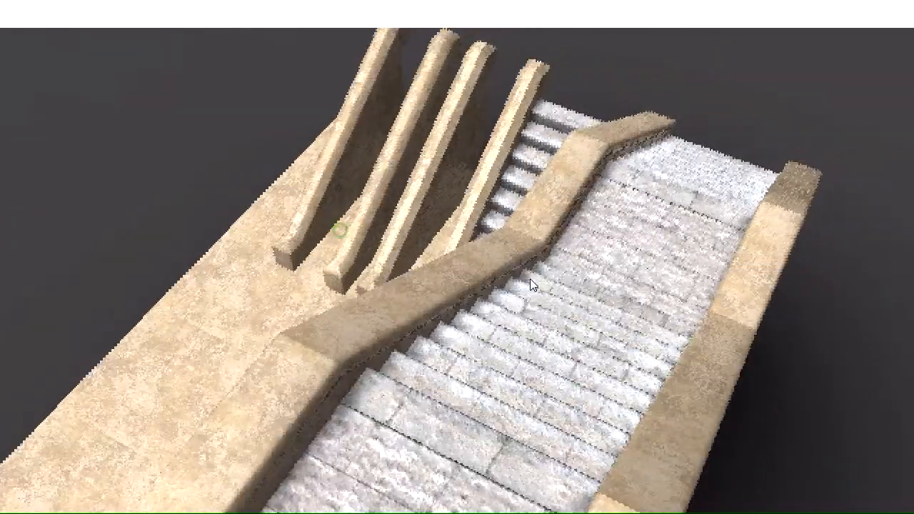
{"action": "middle_click_drag", "start_coordinate": [524, 328], "coordinate": [586, 312]}
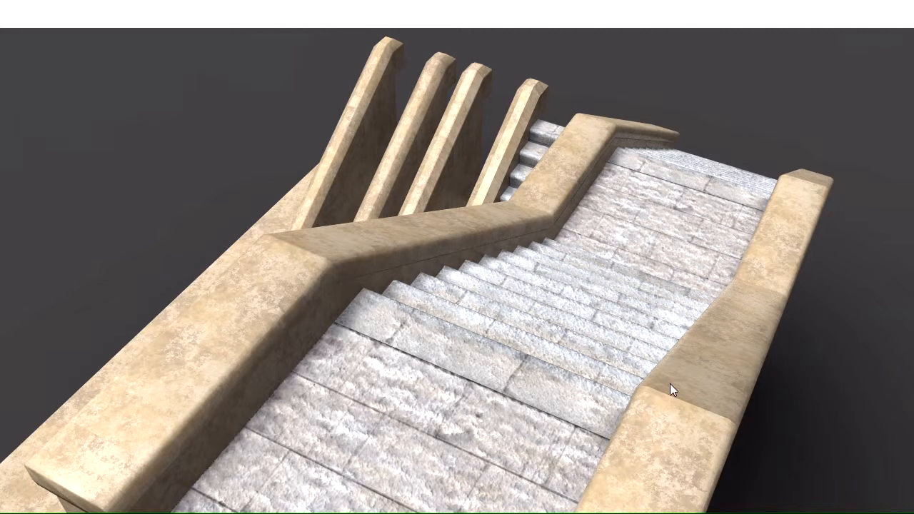
{"action": "left_click_drag", "start_coordinate": [682, 415], "coordinate": [519, 331]}
{"action": "scroll", "coordinate": [336, 337], "scroll_direction": "down", "scroll_amount": 10}
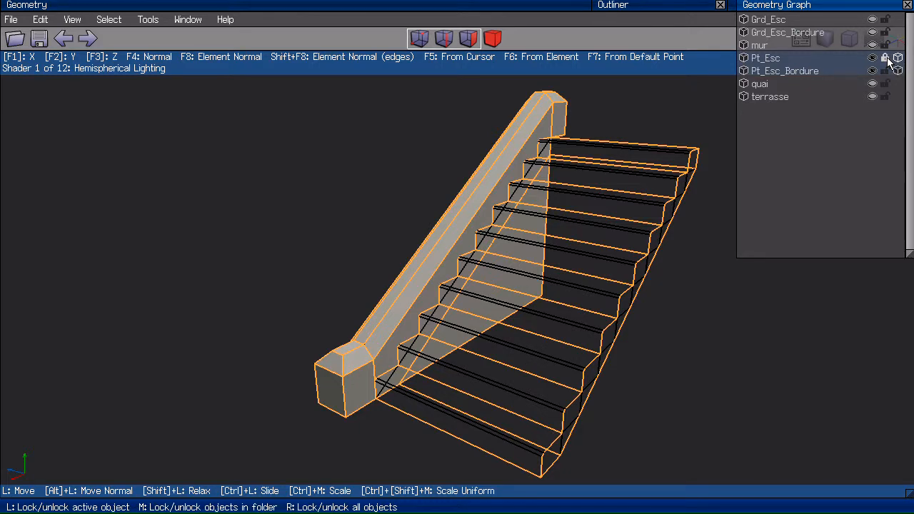
Roll up the Geometry Graph window to uncover the staircase border.
{"action": "left_click", "coordinate": [888, 9]}
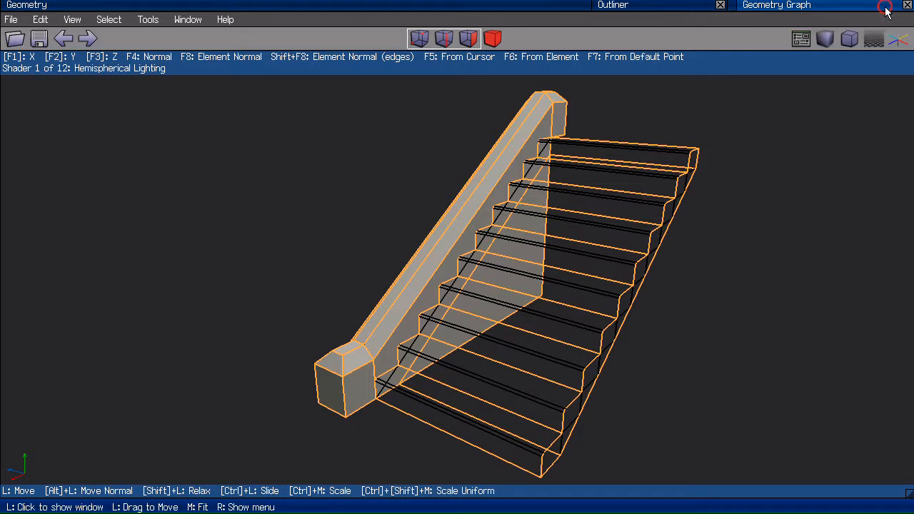
{"action": "middle_click", "coordinate": [425, 170]}
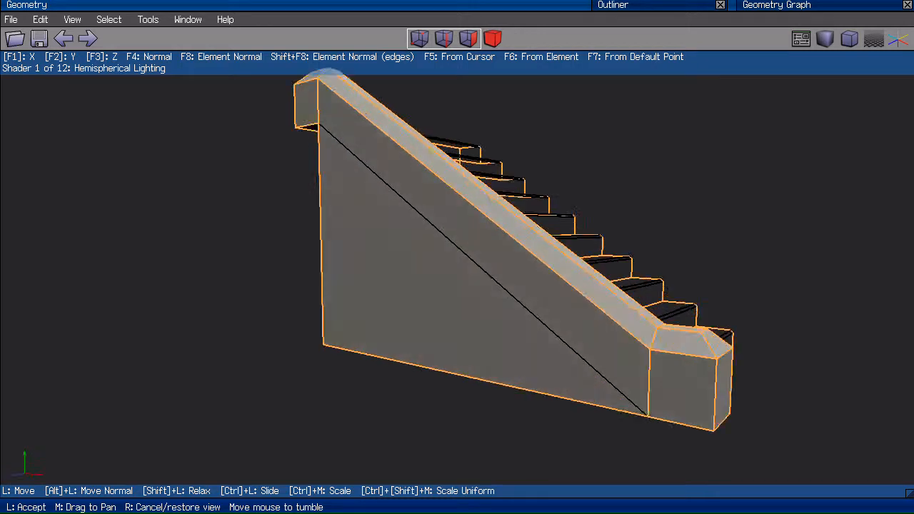
{"action": "left_click", "coordinate": [378, 457]}
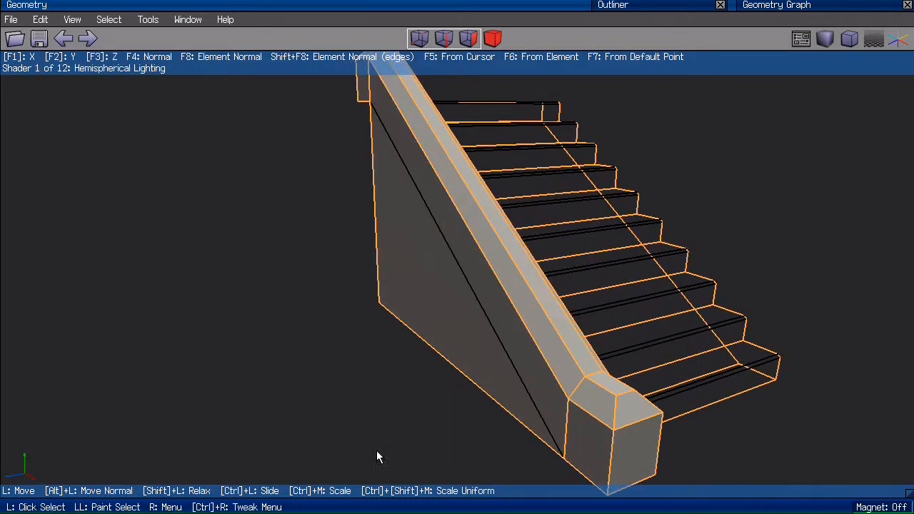
Crease the edge loop around the border's upper rim at 20% to add a close edge on each side.
{"action": "left_click", "coordinate": [596, 420]}
{"action": "key", "text": "l"}
{"action": "scroll", "coordinate": [389, 320], "scroll_direction": "down", "scroll_amount": 3}
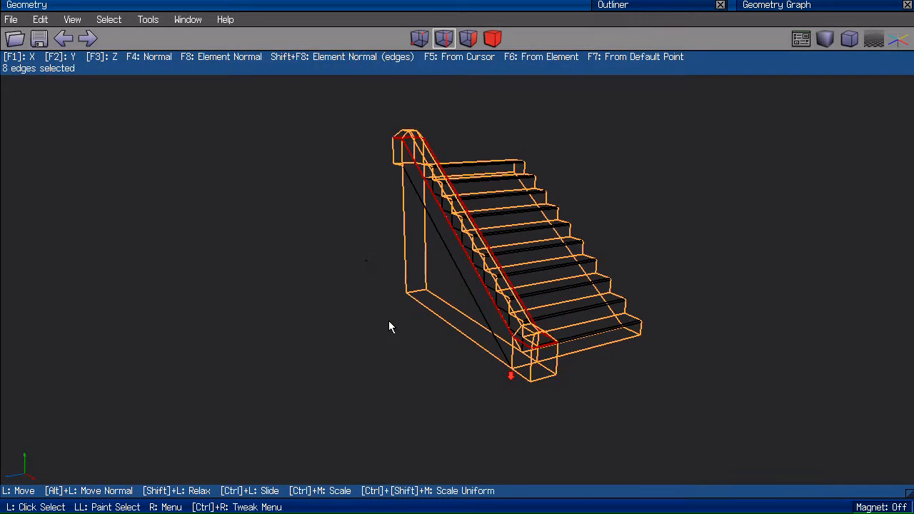
{"action": "scroll", "coordinate": [289, 243], "scroll_direction": "up", "scroll_amount": 3}
{"action": "middle_click", "coordinate": [282, 203]}
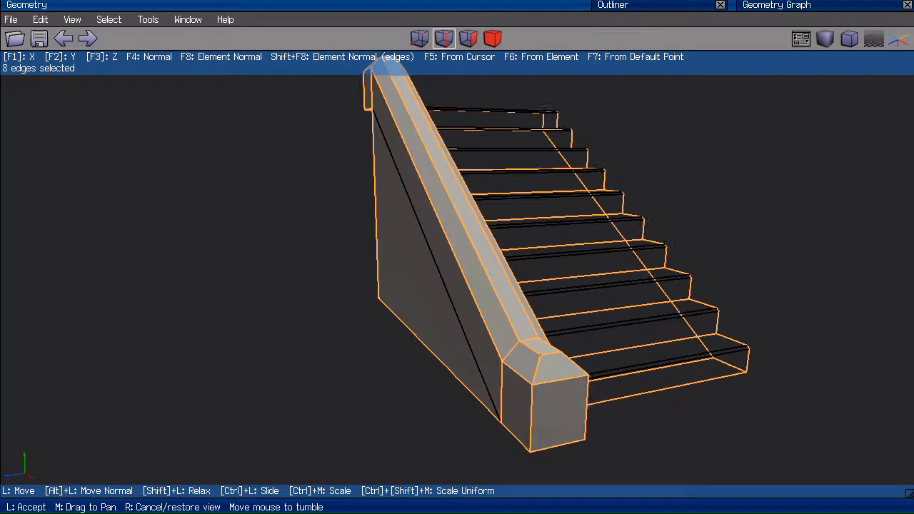
{"action": "scroll", "coordinate": [282, 203], "scroll_direction": "up", "scroll_amount": 3}
{"action": "left_click", "coordinate": [267, 208]}
{"action": "middle_click", "coordinate": [257, 208]}
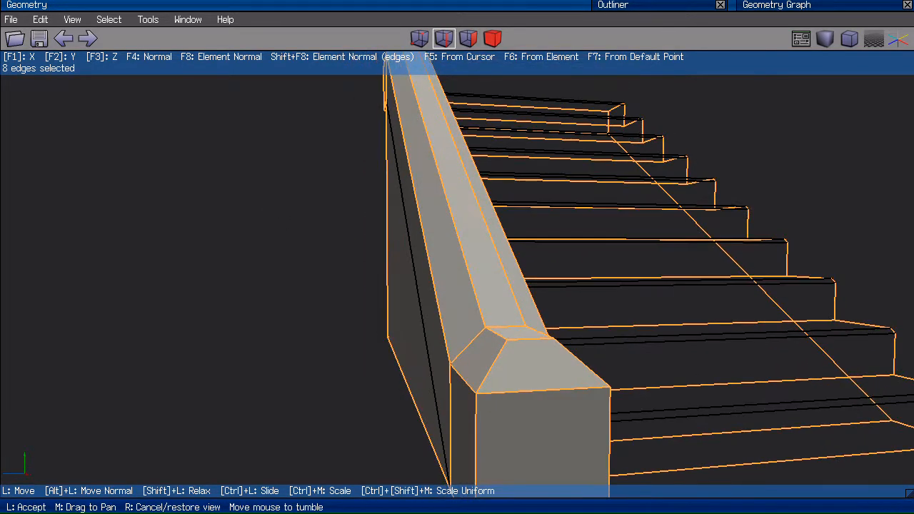
{"action": "left_click", "coordinate": [257, 208]}
{"action": "right_click", "coordinate": [225, 113]}
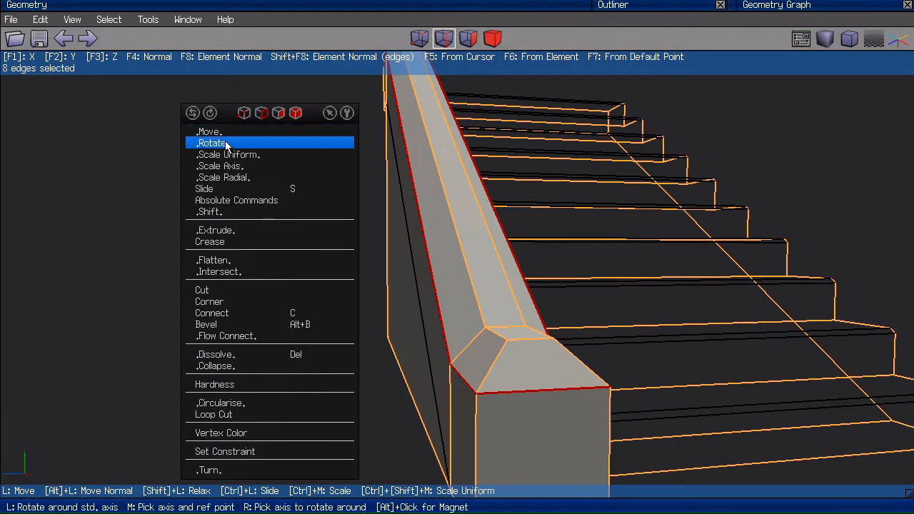
{"action": "left_click", "coordinate": [250, 234]}
{"action": "left_click", "coordinate": [246, 247]}
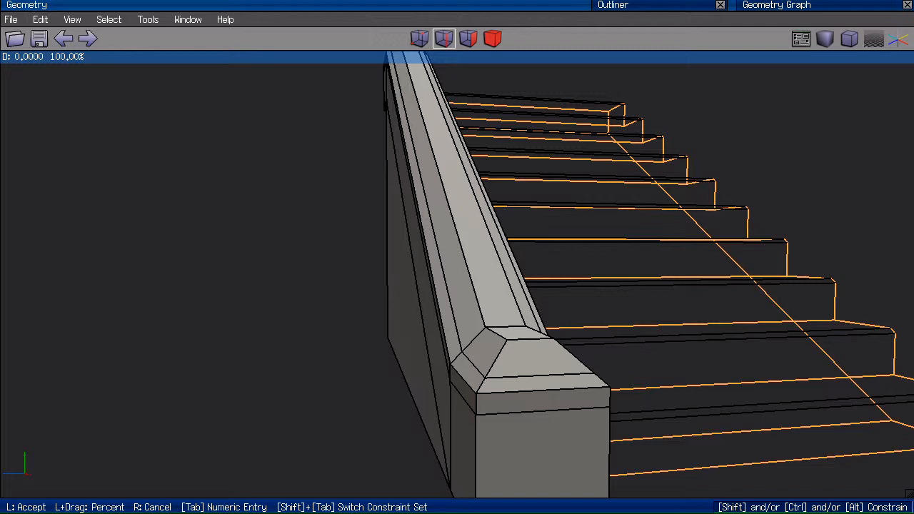
{"action": "left_click_drag", "start_coordinate": [457, 257], "coordinate": [457, 285], "text": "ctrl"}
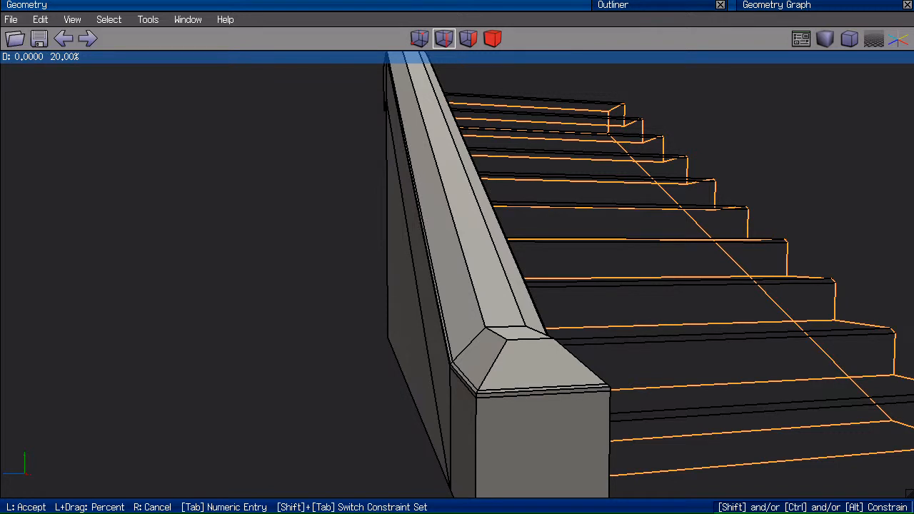
{"action": "left_click_drag", "start_coordinate": [457, 285], "coordinate": [457, 286], "text": "ctrl"}
{"action": "left_click", "coordinate": [253, 186]}
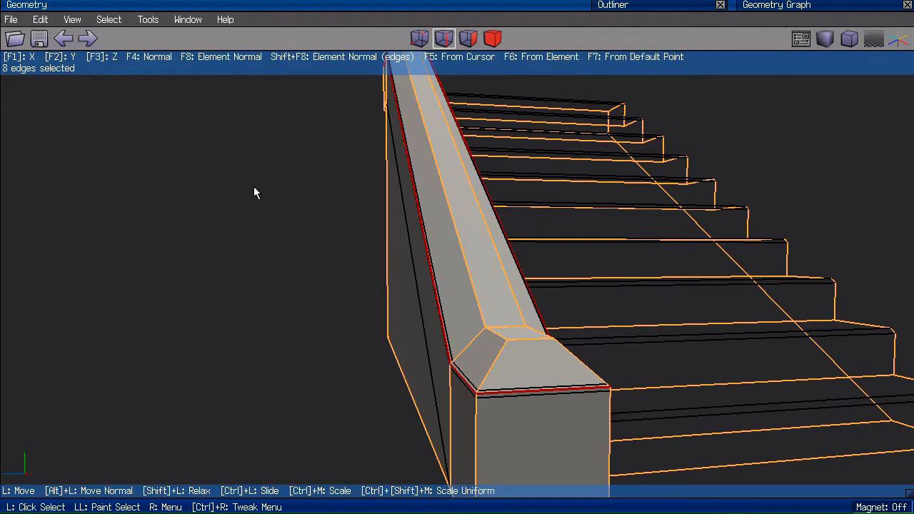
Make the rim's middle edge loop soft and check its shading in smooth preview.
{"action": "middle_click", "coordinate": [238, 169]}
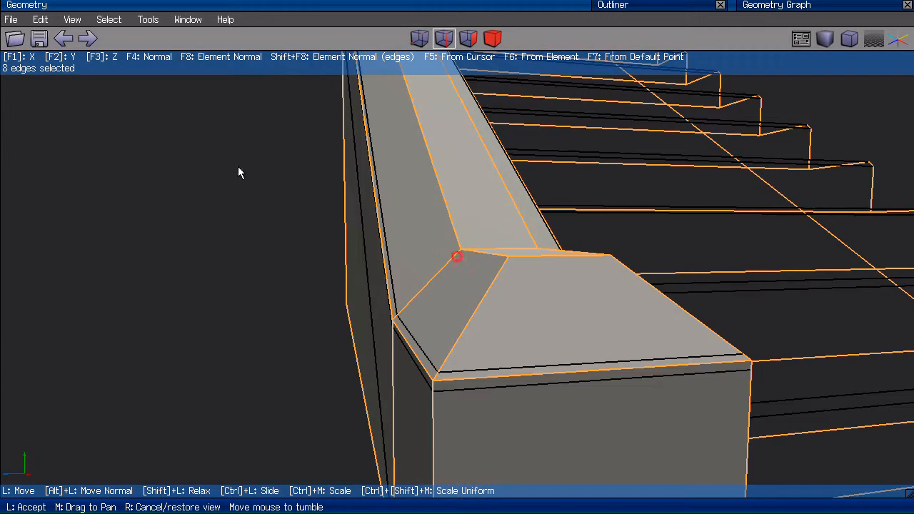
{"action": "left_click", "coordinate": [236, 166]}
{"action": "middle_click", "coordinate": [230, 148]}
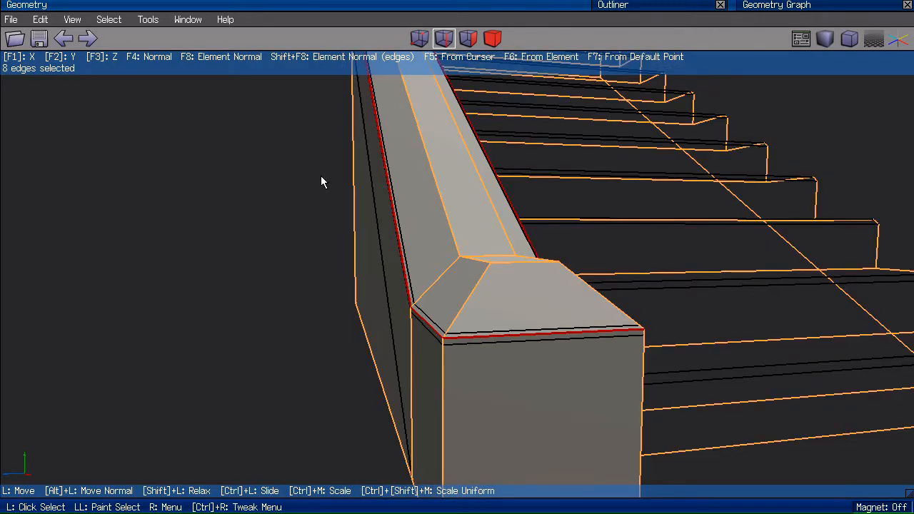
{"action": "left_click", "coordinate": [284, 178]}
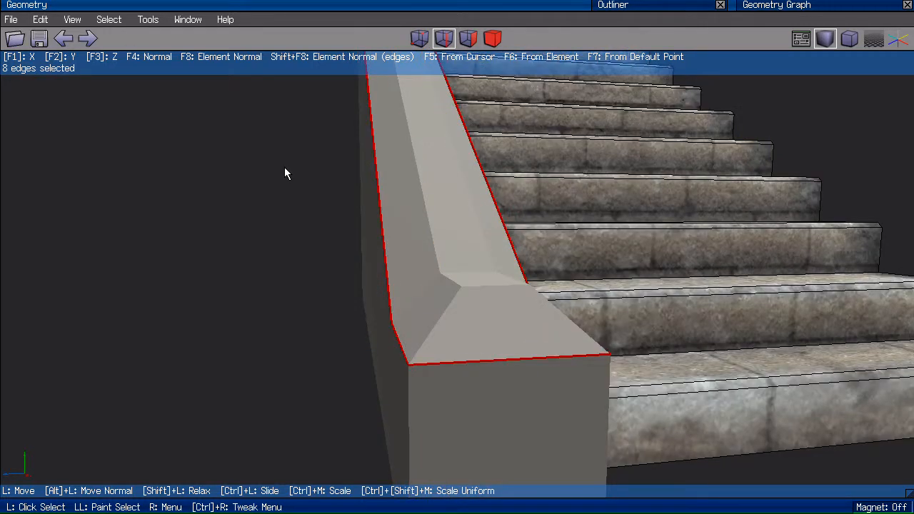
{"action": "middle_click", "coordinate": [284, 167]}
{"action": "right_click", "coordinate": [276, 150]}
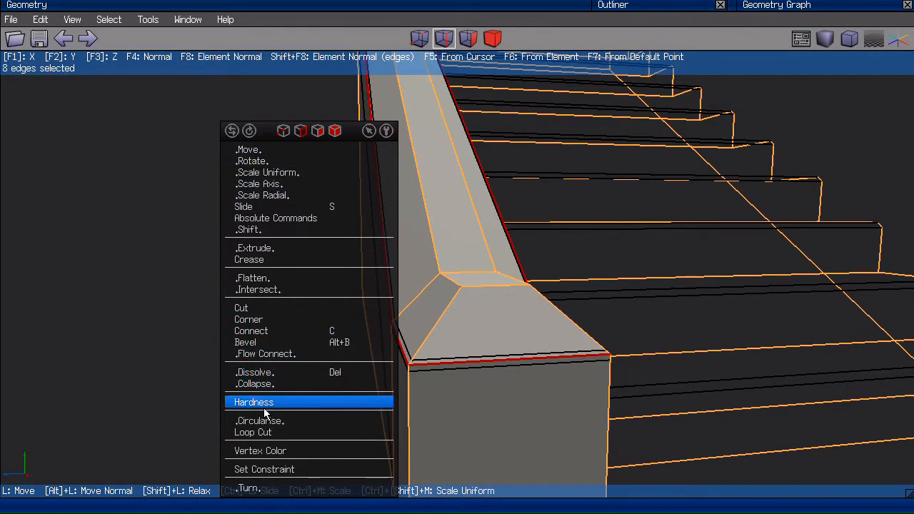
{"action": "left_click", "coordinate": [266, 404]}
{"action": "left_click", "coordinate": [260, 415]}
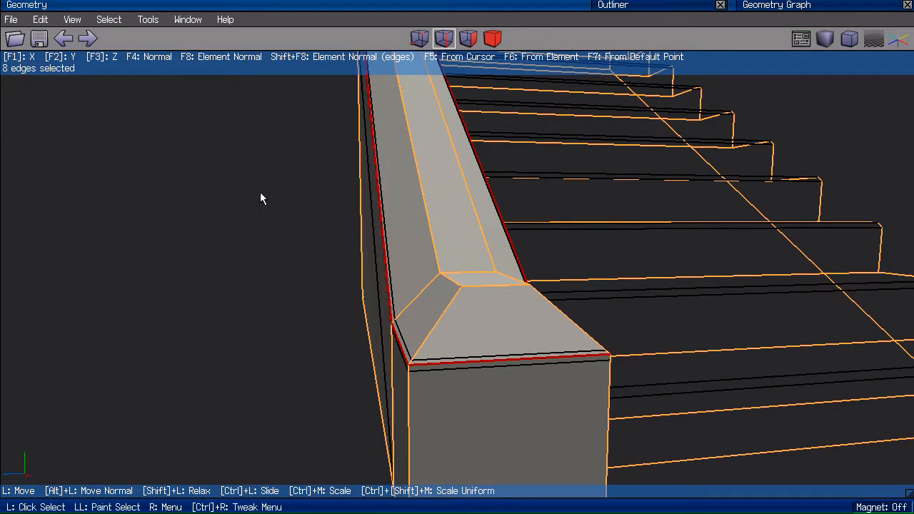
{"action": "key", "text": "Tab"}
{"action": "middle_click", "coordinate": [263, 166]}
{"action": "left_click", "coordinate": [261, 170]}
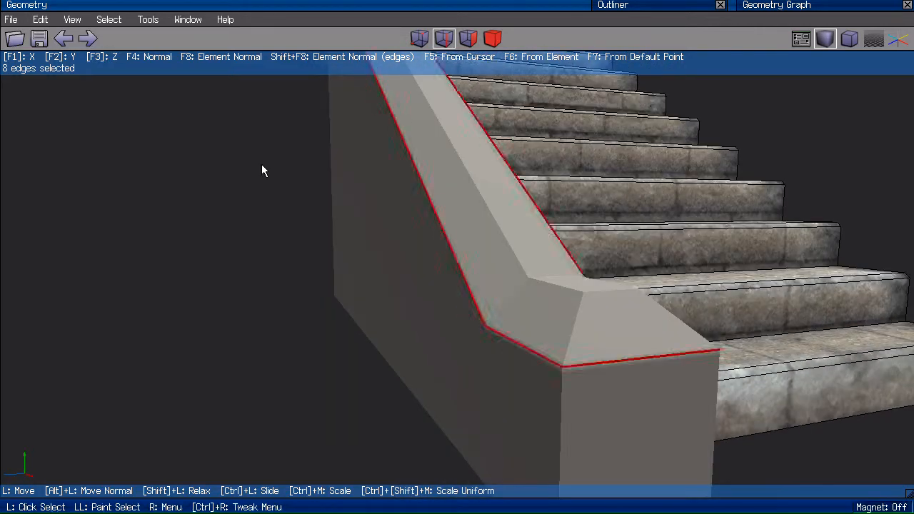
{"action": "middle_click", "coordinate": [264, 164]}
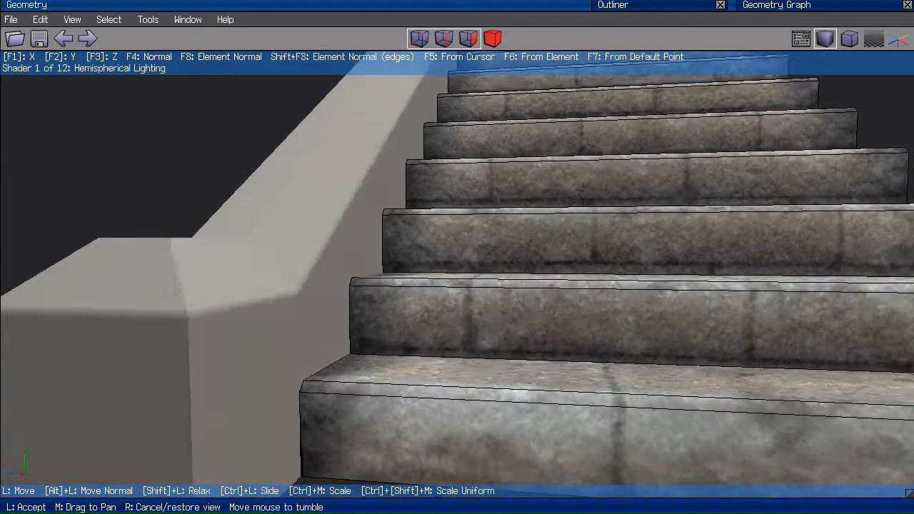
{"action": "left_click", "coordinate": [264, 164]}
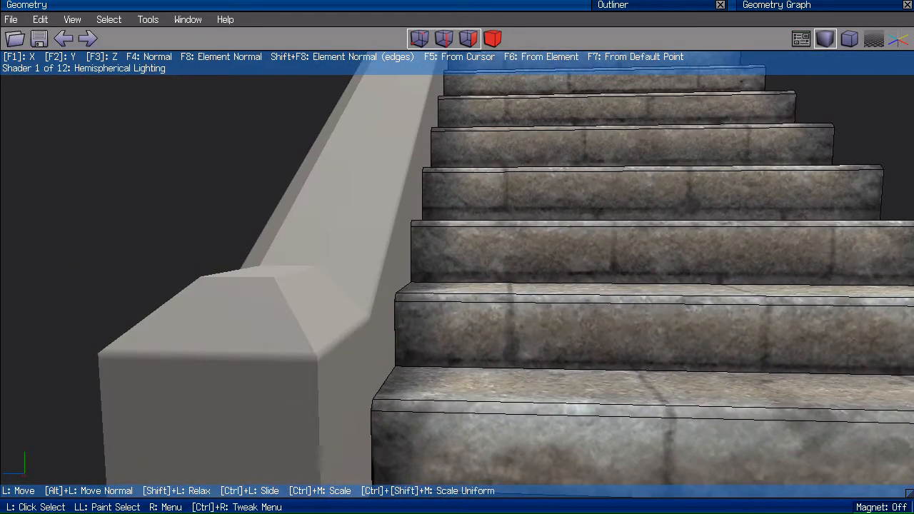
{"action": "key", "text": "Tab"}
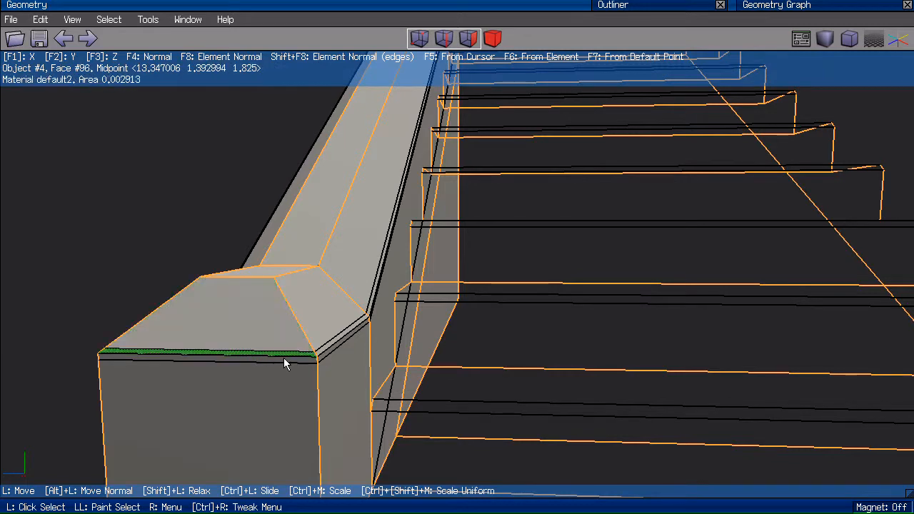
Examine how the thin crease strips line up with the front and sloping faces of the border's lower post.
{"action": "middle_click", "coordinate": [331, 362]}
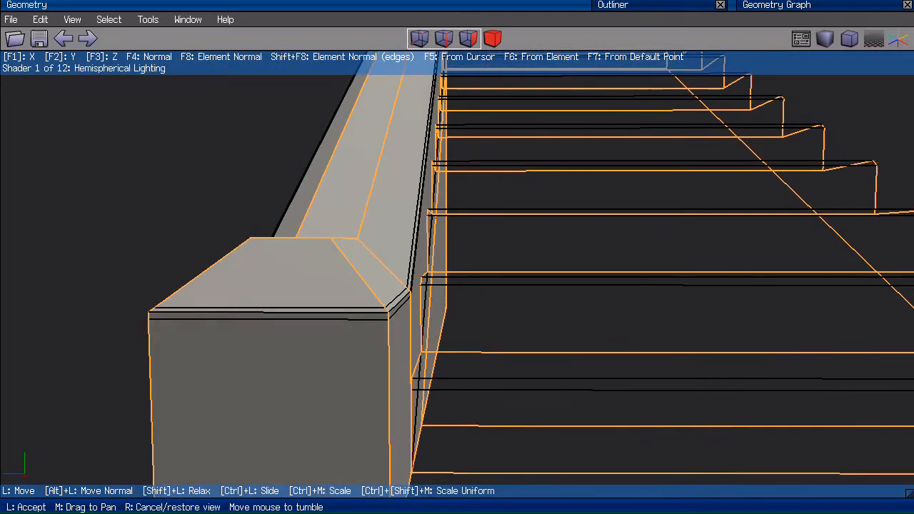
{"action": "left_click", "coordinate": [200, 347]}
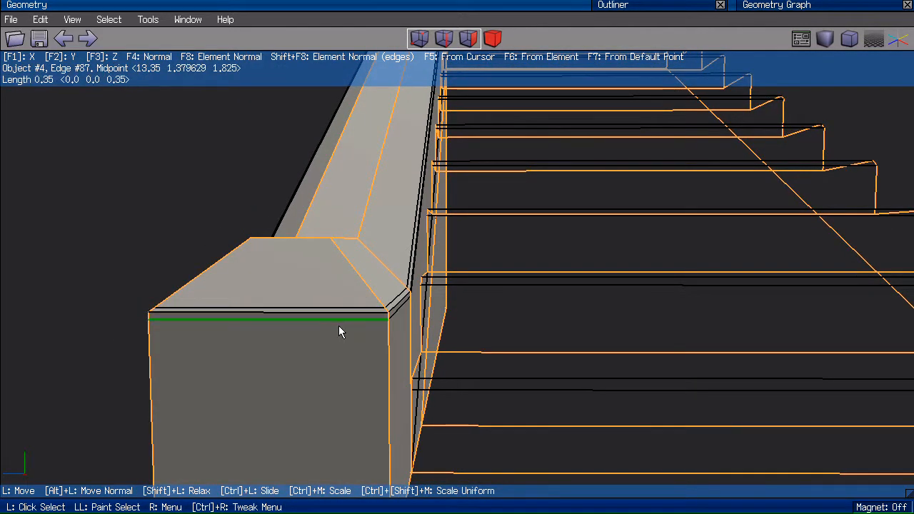
{"action": "scroll", "coordinate": [338, 326], "scroll_direction": "up", "scroll_amount": 3}
{"action": "left_click", "coordinate": [298, 356]}
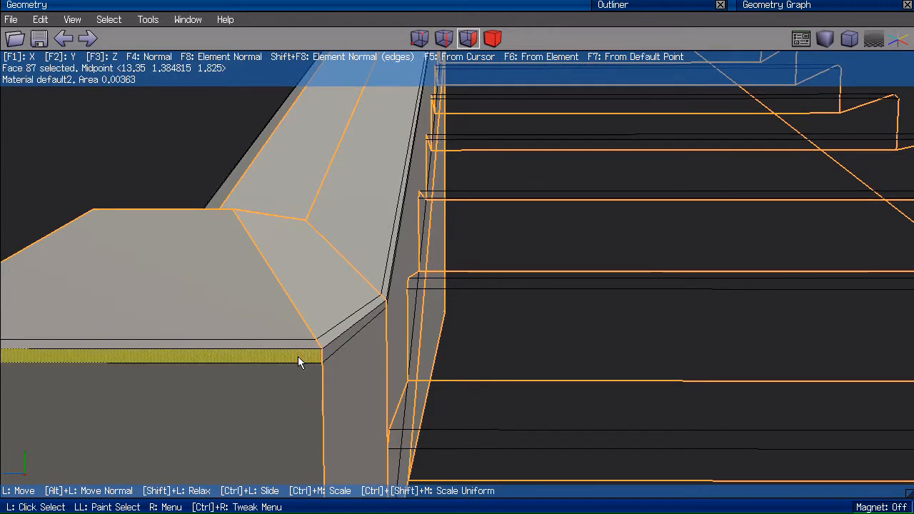
{"action": "left_click", "coordinate": [293, 395]}
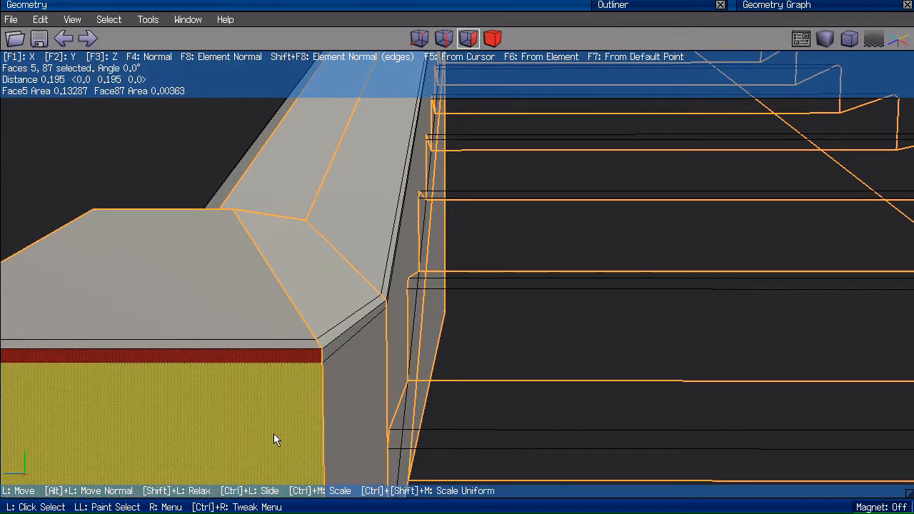
{"action": "key", "text": "Escape"}
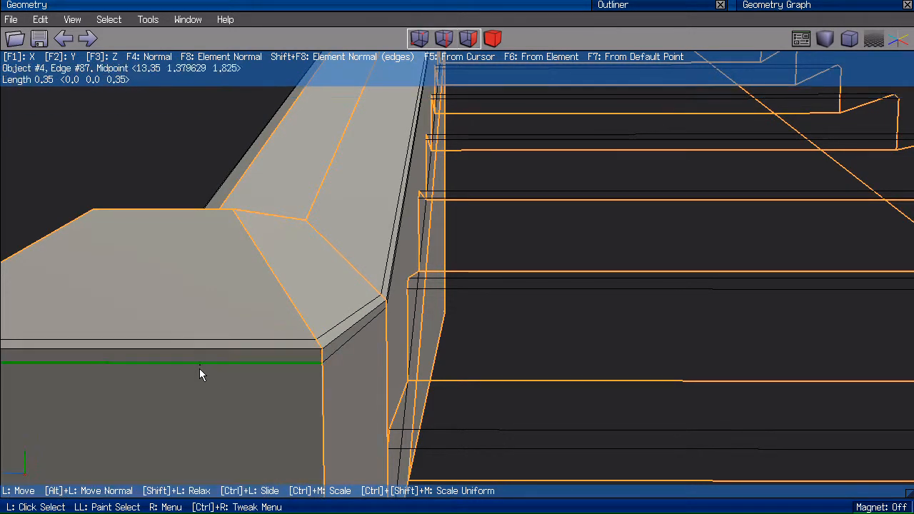
{"action": "double_click", "coordinate": [233, 343]}
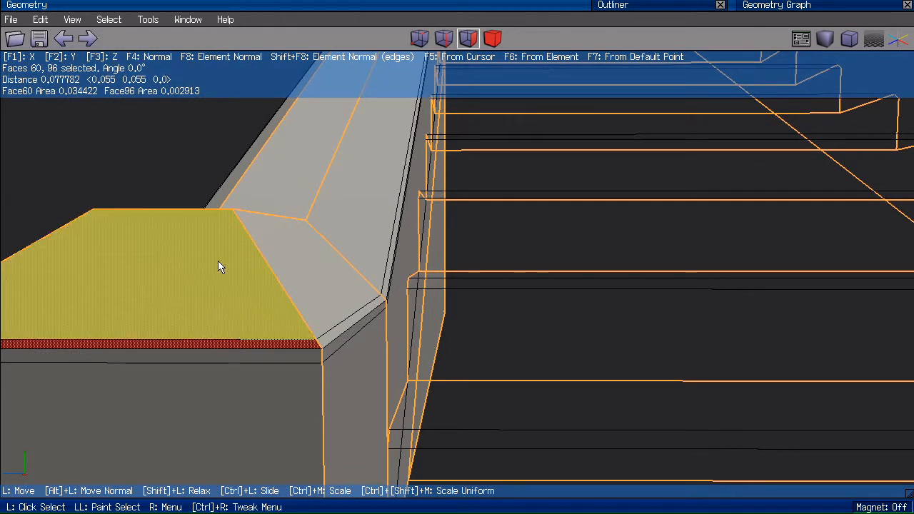
{"action": "key", "text": "space"}
Inspect the softened rim in smooth preview from several sides of the border.
{"action": "scroll", "coordinate": [242, 281], "scroll_direction": "down", "scroll_amount": 3}
{"action": "key", "text": "Tab"}
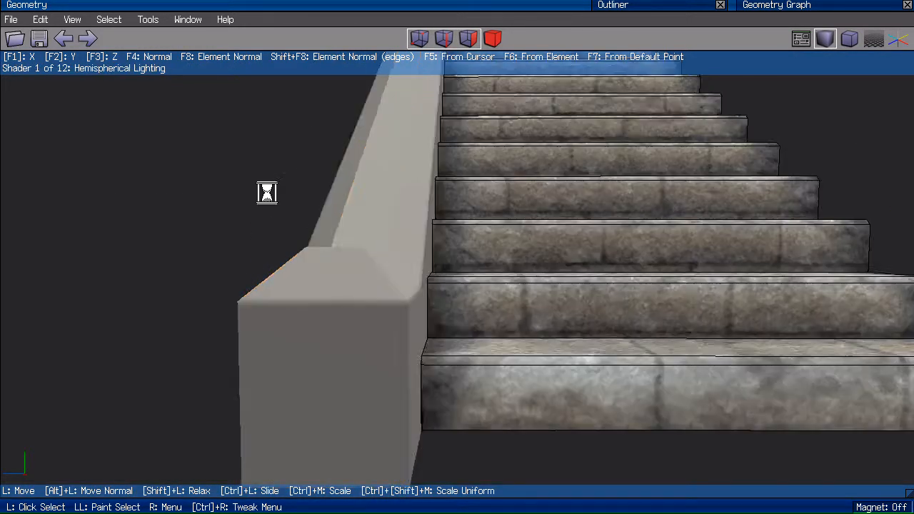
{"action": "middle_click", "coordinate": [267, 193]}
{"action": "left_click", "coordinate": [179, 324]}
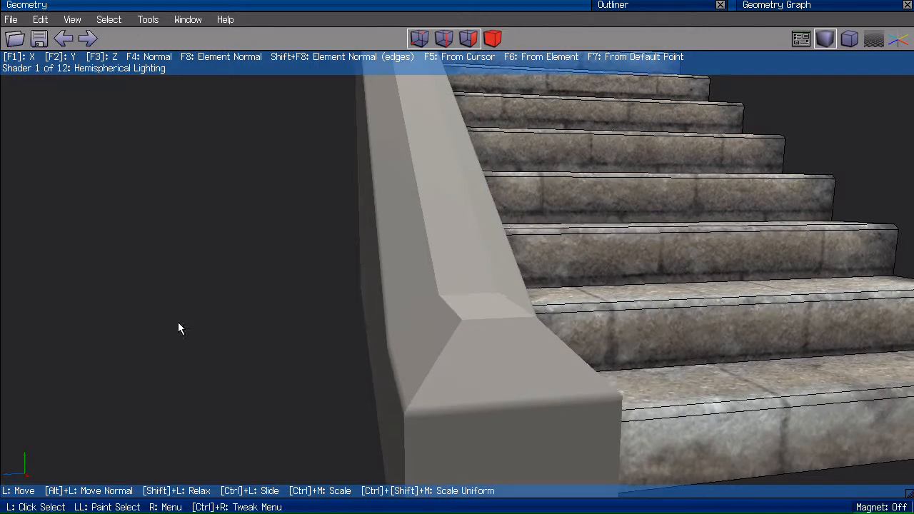
{"action": "scroll", "coordinate": [281, 215], "scroll_direction": "down", "scroll_amount": 3}
{"action": "middle_click", "coordinate": [281, 204]}
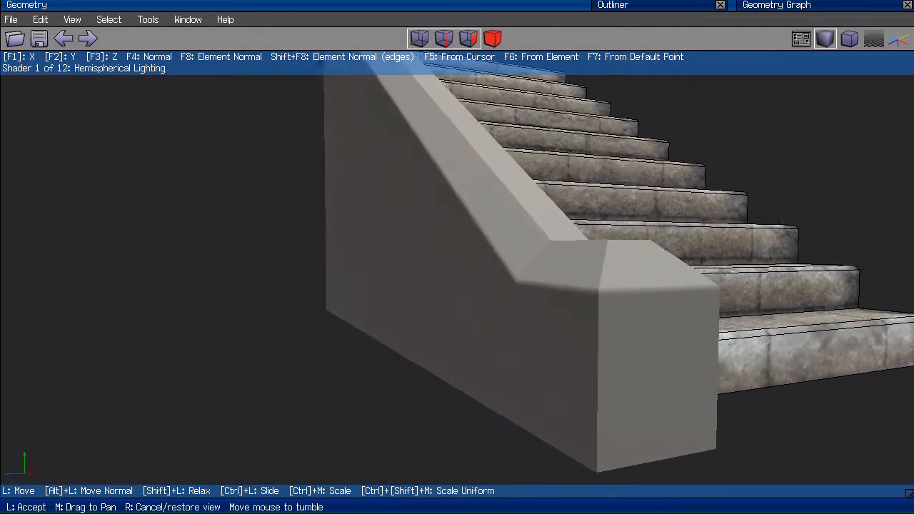
{"action": "left_click", "coordinate": [281, 204]}
{"action": "middle_click", "coordinate": [322, 197]}
{"action": "left_click", "coordinate": [321, 188]}
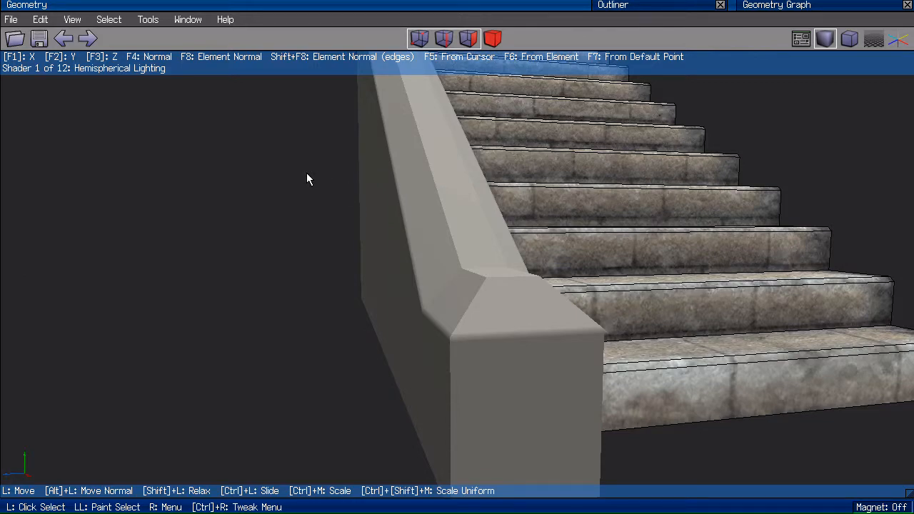
Select the three flat faces running along the border's top and convert the selection to its boundary edges.
{"action": "key", "text": "Tab"}
{"action": "middle_click", "coordinate": [303, 165]}
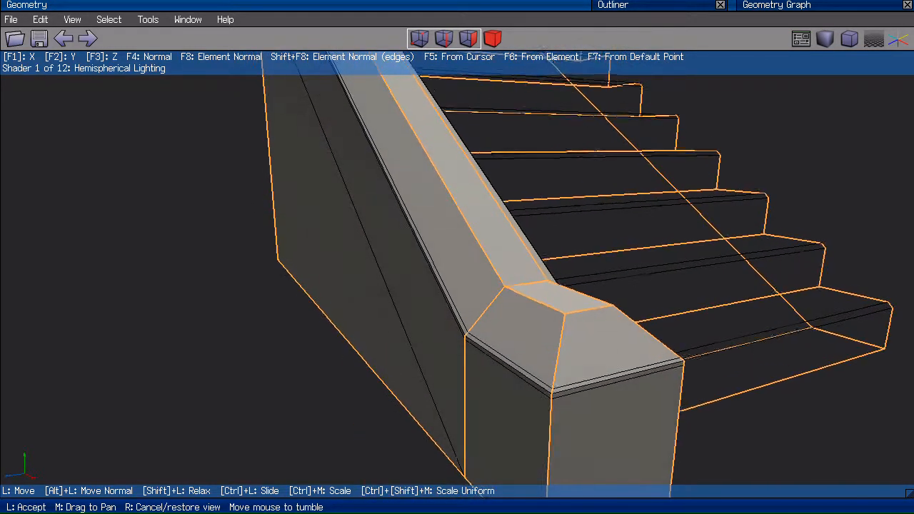
{"action": "left_click", "coordinate": [199, 209]}
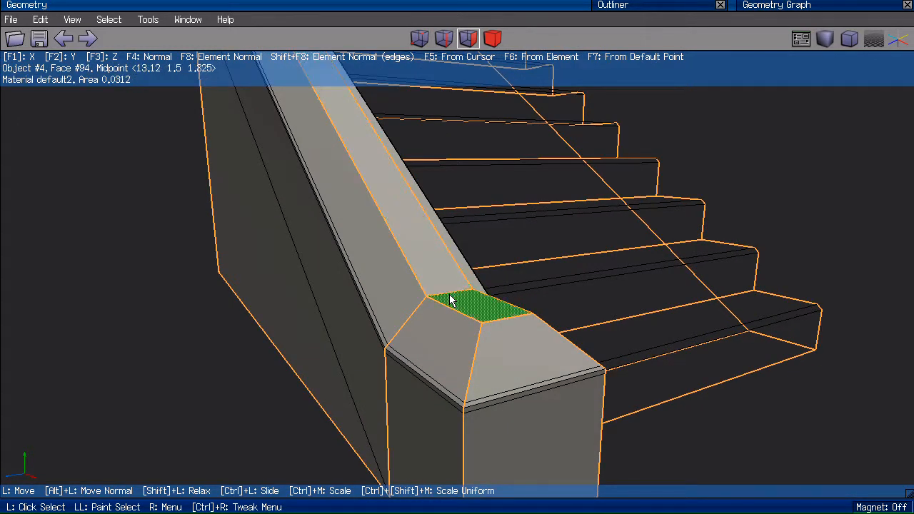
{"action": "left_click", "coordinate": [450, 300]}
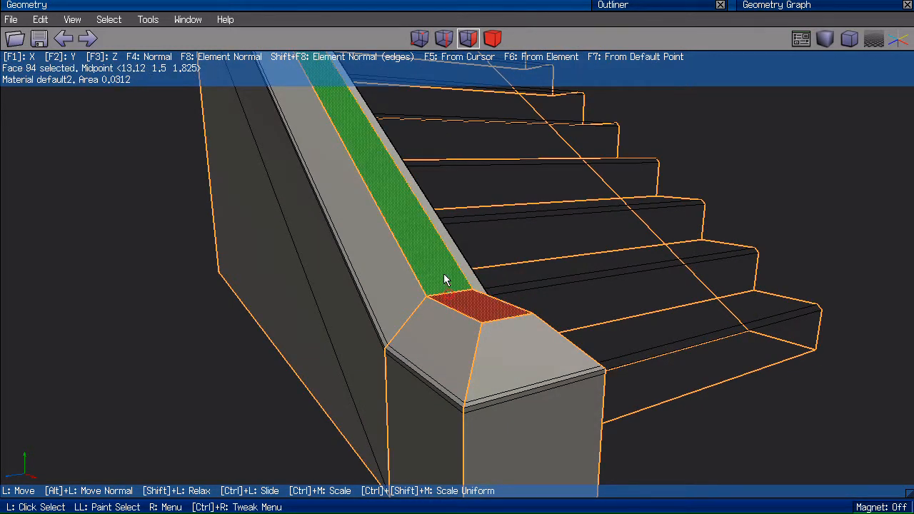
{"action": "left_click", "coordinate": [445, 279]}
{"action": "middle_click", "coordinate": [445, 279]}
{"action": "left_click", "coordinate": [392, 198]}
{"action": "left_click", "coordinate": [211, 99]}
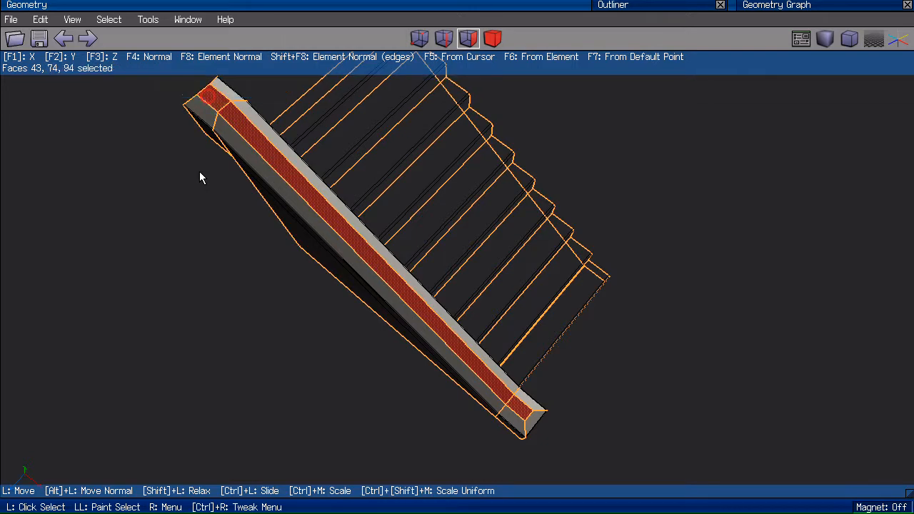
{"action": "key", "text": "2"}
Crease the boundary edges of the border's flat top to add a close edge on each side.
{"action": "middle_click", "coordinate": [181, 255]}
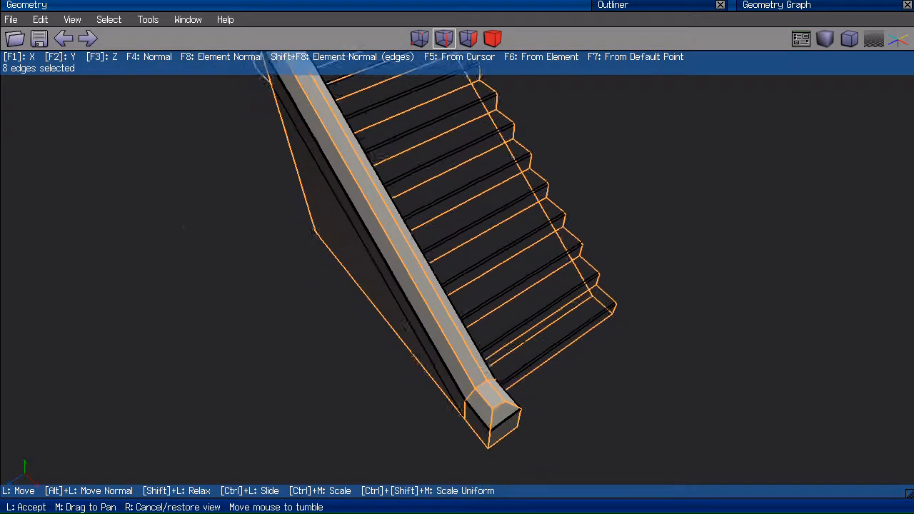
{"action": "left_click", "coordinate": [180, 232]}
{"action": "key", "text": "b"}
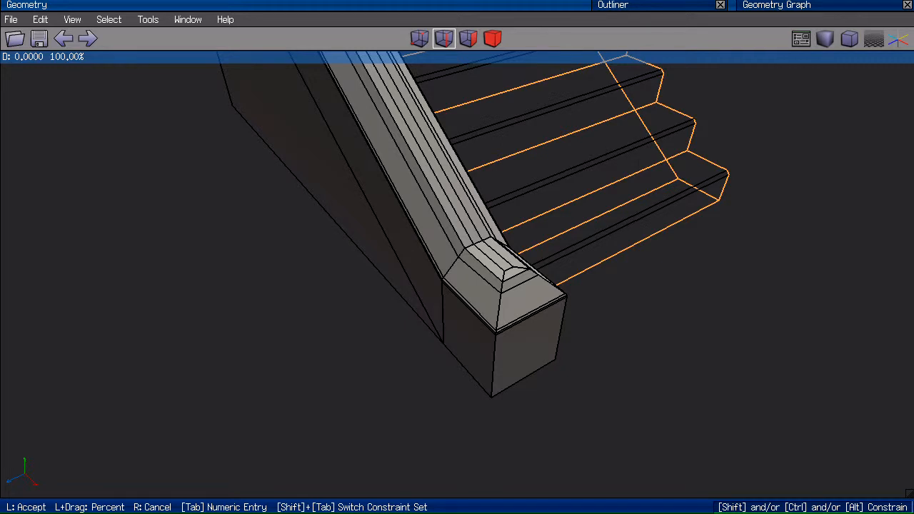
{"action": "left_click_drag", "start_coordinate": [180, 232], "coordinate": [180, 290], "text": "shift"}
{"action": "left_click", "coordinate": [181, 225]}
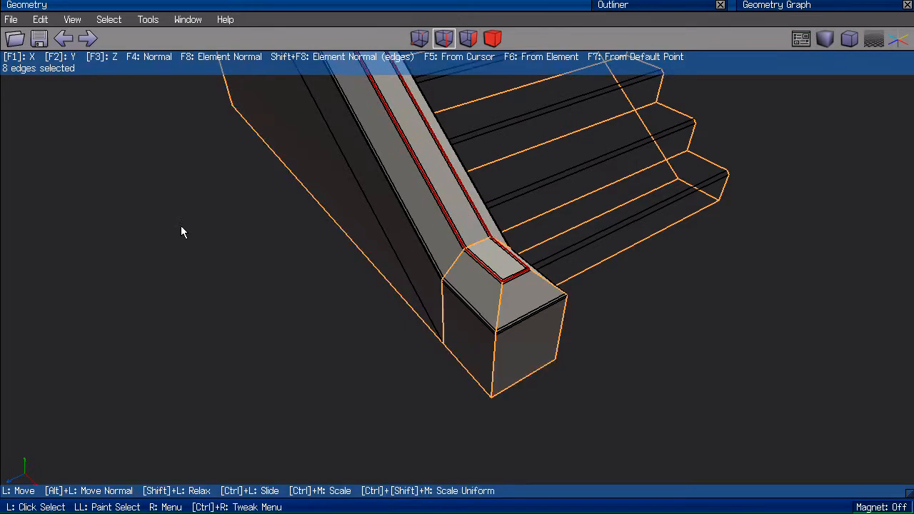
Make the middle edge loop around the border's flat top soft and check its shading in smooth preview.
{"action": "scroll", "coordinate": [185, 178], "scroll_direction": "up", "scroll_amount": 5}
{"action": "middle_click", "coordinate": [184, 178]}
{"action": "scroll", "coordinate": [184, 178], "scroll_direction": "up", "scroll_amount": 5}
{"action": "left_click", "coordinate": [457, 256]}
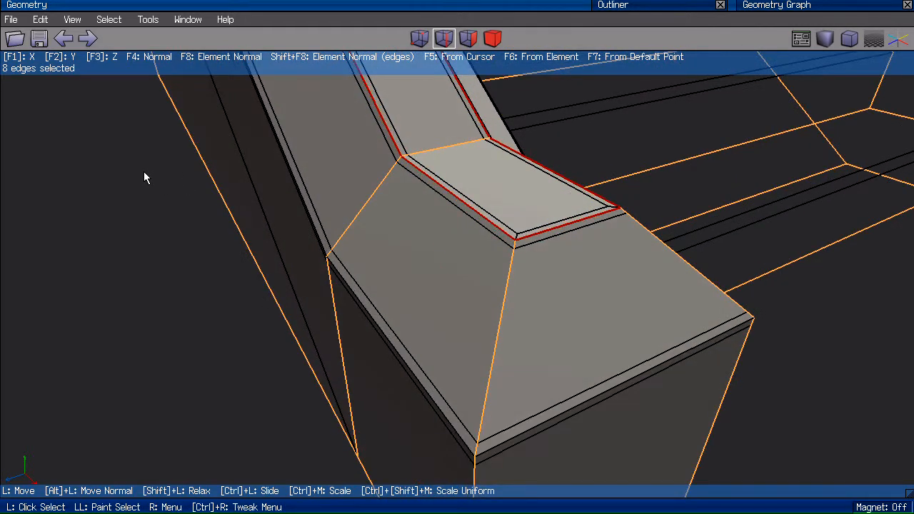
{"action": "key", "text": "space"}
{"action": "middle_click", "coordinate": [173, 168]}
{"action": "left_click", "coordinate": [178, 163]}
{"action": "key", "text": "Tab"}
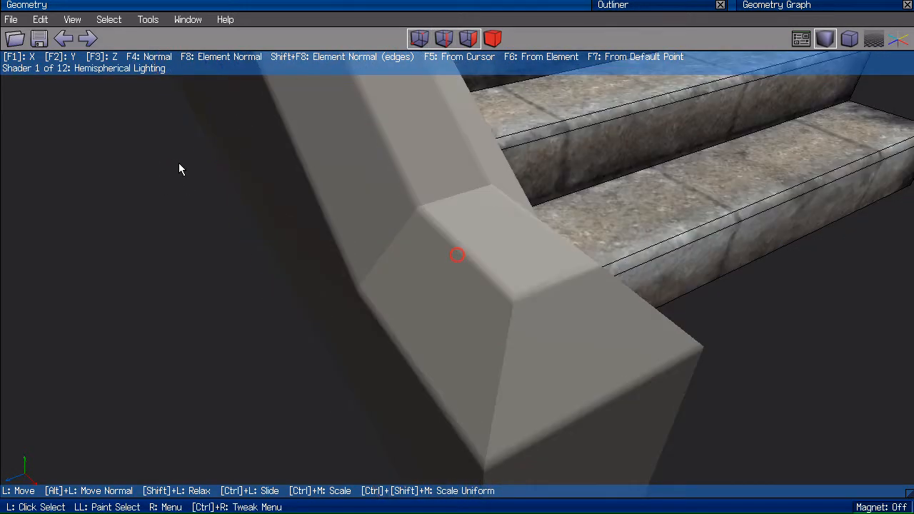
Select the outer sloping and vertical corner edges of both end posts by extending the picked edges into loops.
{"action": "key", "text": "Tab"}
{"action": "left_click", "coordinate": [504, 348]}
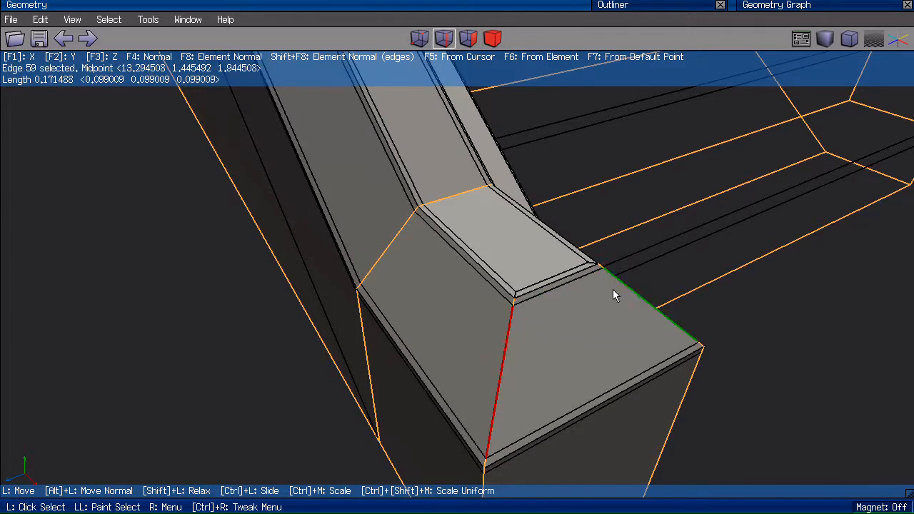
{"action": "left_click", "coordinate": [634, 294]}
{"action": "middle_click_drag", "start_coordinate": [604, 313], "coordinate": [300, 177]}
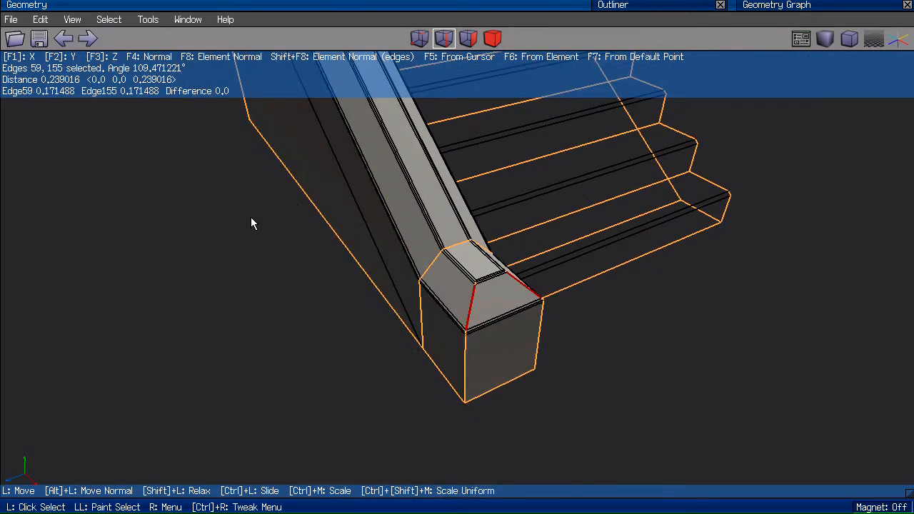
{"action": "key", "text": "l"}
{"action": "middle_click", "coordinate": [252, 194]}
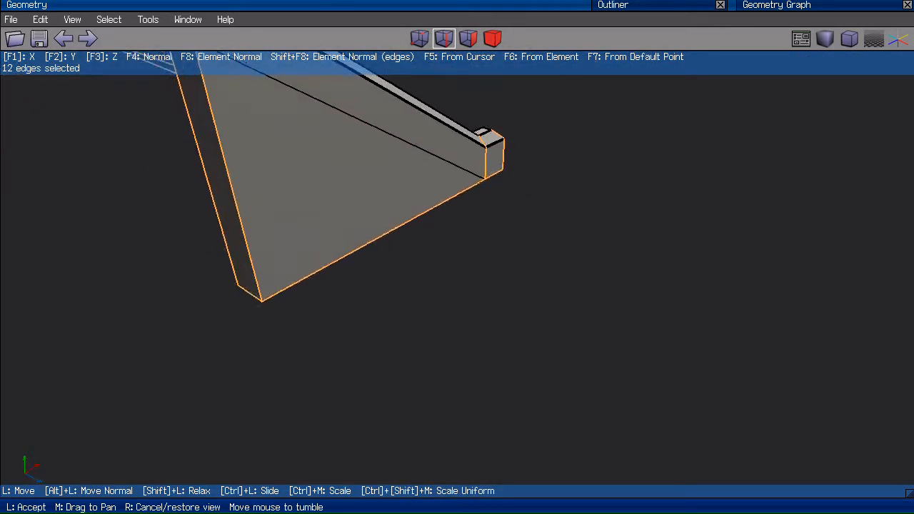
{"action": "left_click", "coordinate": [335, 250]}
{"action": "left_click", "coordinate": [358, 277]}
{"action": "left_click", "coordinate": [310, 277]}
{"action": "key", "text": "l"}
{"action": "middle_click", "coordinate": [225, 303]}
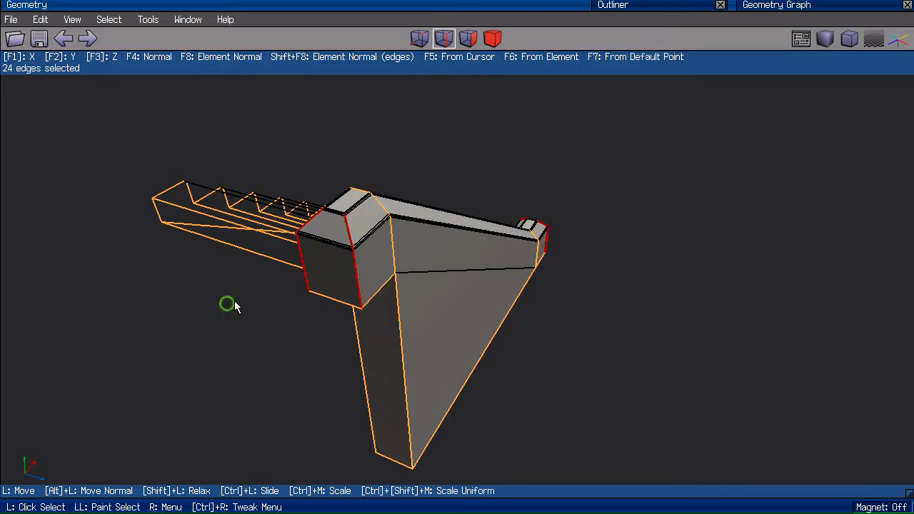
{"action": "left_click", "coordinate": [224, 304]}
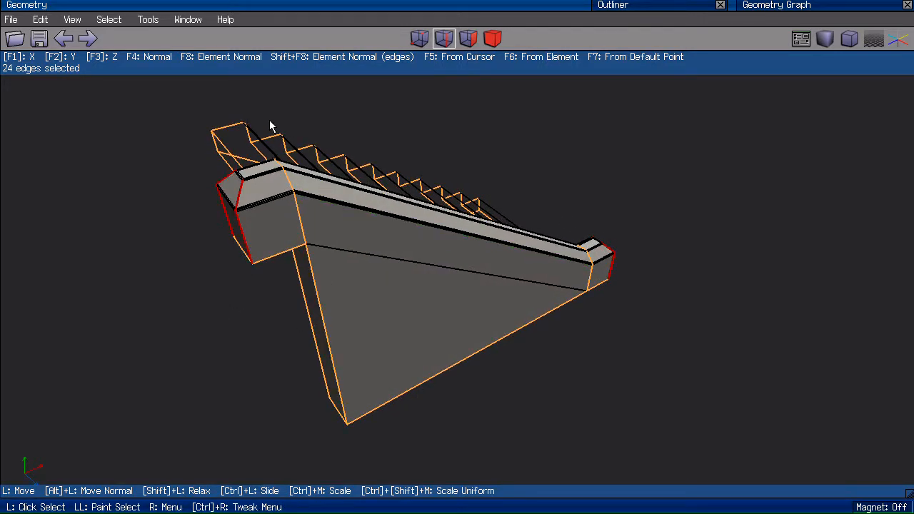
Crease the selected corner edges of both end posts with the percentage set to 360%.
{"action": "middle_click", "coordinate": [198, 337]}
{"action": "scroll", "coordinate": [174, 351], "scroll_direction": "up", "scroll_amount": 5}
{"action": "middle_click_drag", "start_coordinate": [174, 350], "coordinate": [96, 290]}
{"action": "scroll", "coordinate": [173, 351], "scroll_direction": "up", "scroll_amount": 5}
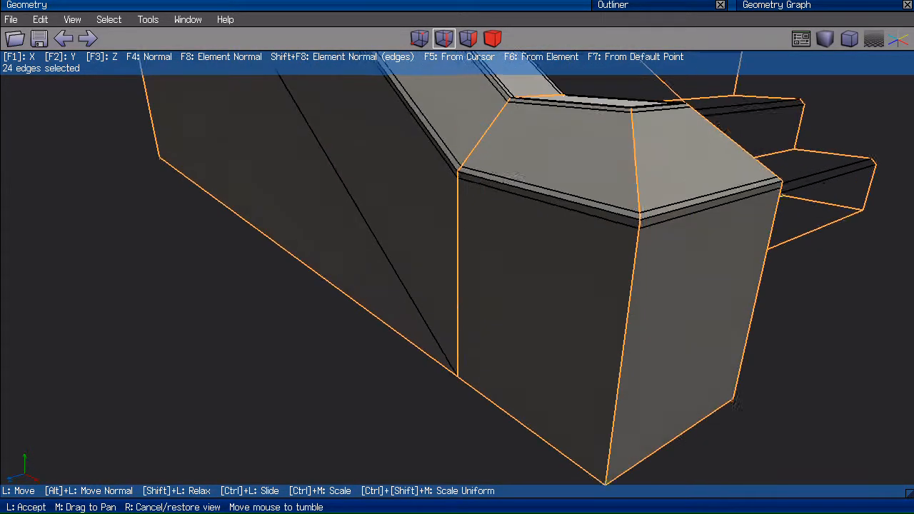
{"action": "left_click", "coordinate": [174, 351]}
{"action": "key", "text": "d"}
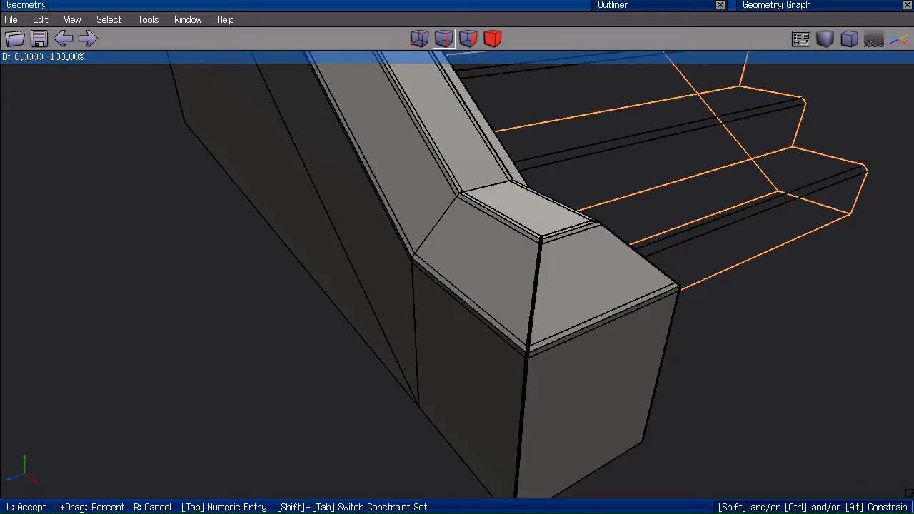
{"action": "left_click_drag", "start_coordinate": [174, 351], "coordinate": [173, 265]}
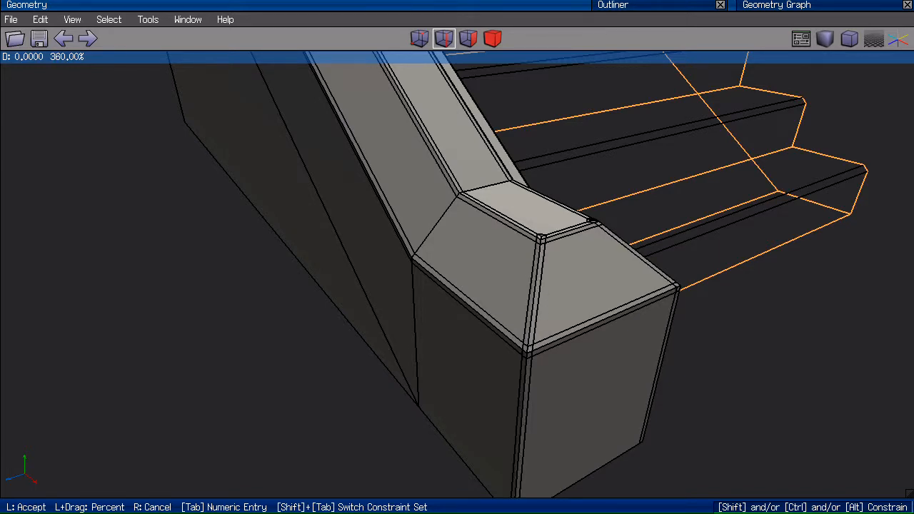
{"action": "left_click", "coordinate": [174, 348]}
Make the posts' middle corner edges soft and bring the lower post's underside into view.
{"action": "scroll", "coordinate": [183, 271], "scroll_direction": "up", "scroll_amount": 4}
{"action": "middle_click", "coordinate": [184, 271]}
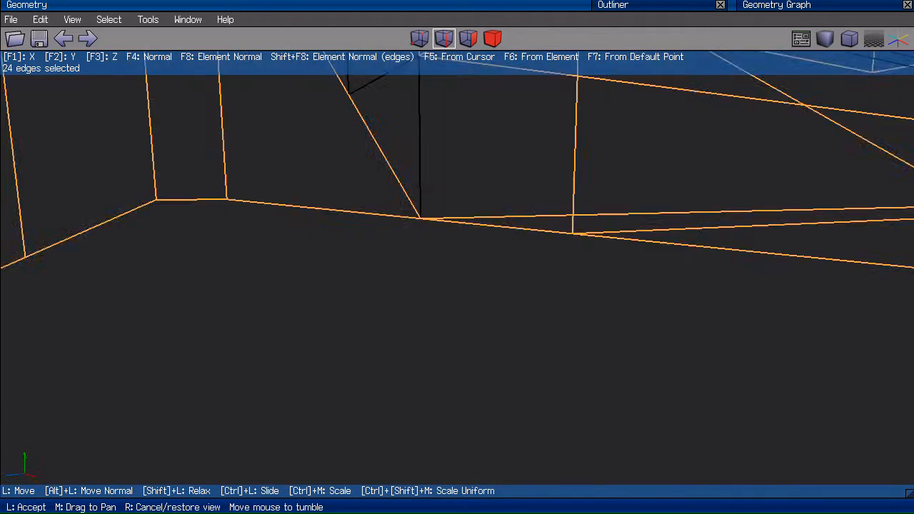
{"action": "right_click", "coordinate": [185, 279]}
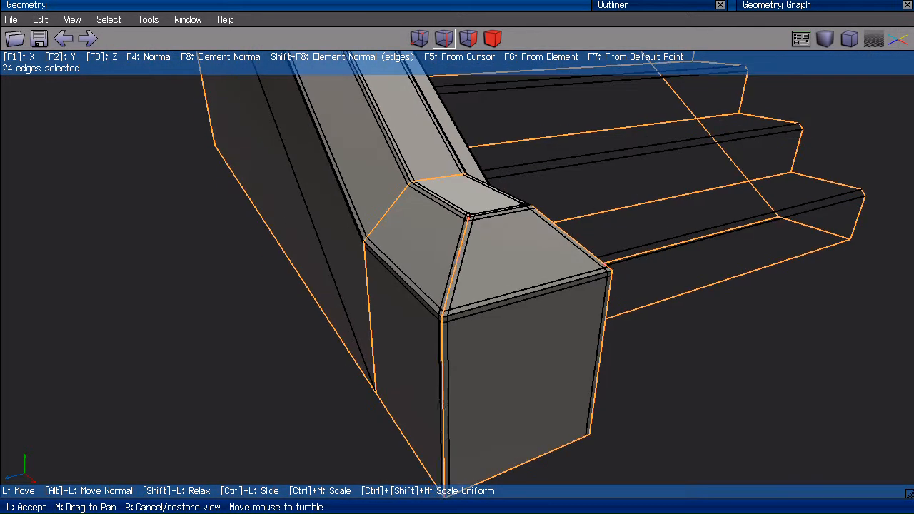
{"action": "middle_click", "coordinate": [184, 279]}
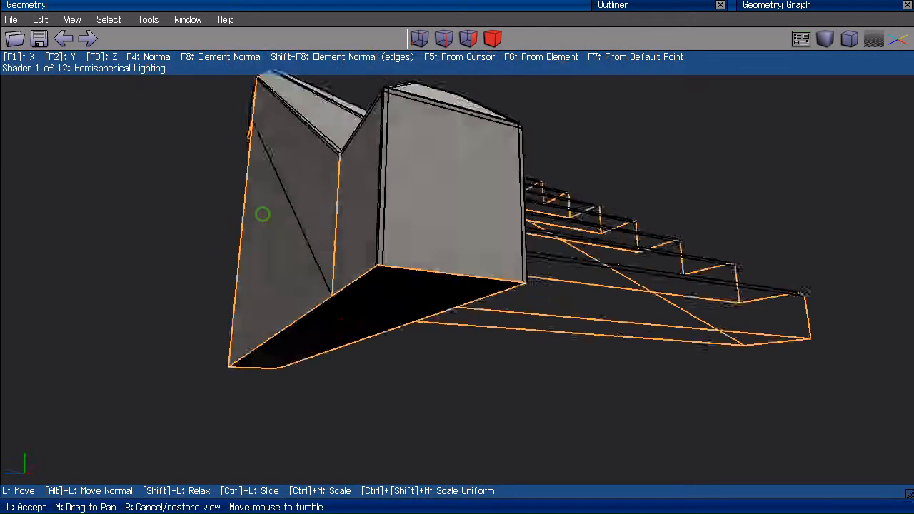
{"action": "scroll", "coordinate": [263, 214], "scroll_direction": "up", "scroll_amount": 5}
{"action": "left_click", "coordinate": [263, 214]}
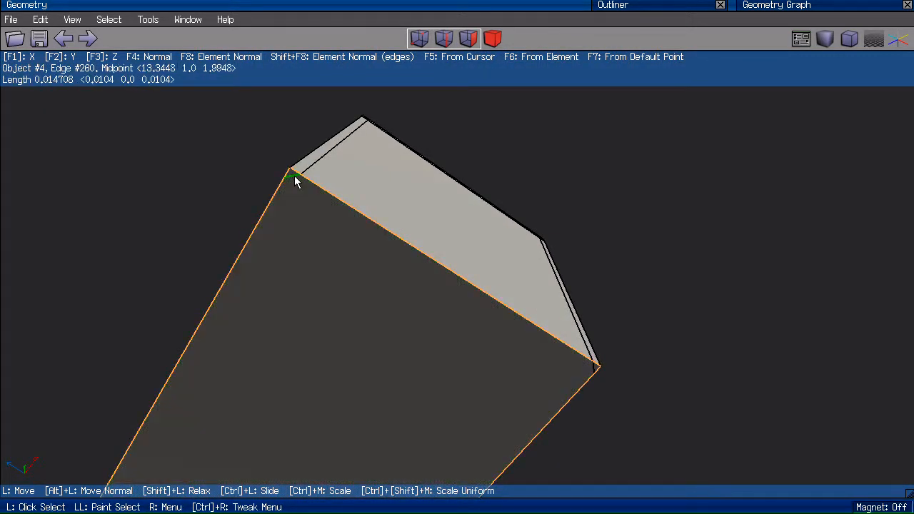
Select the two short diagonal crease edges at the outer corners of the lower post's underside.
{"action": "left_click", "coordinate": [296, 181]}
{"action": "left_click", "coordinate": [593, 368], "text": "shift"}
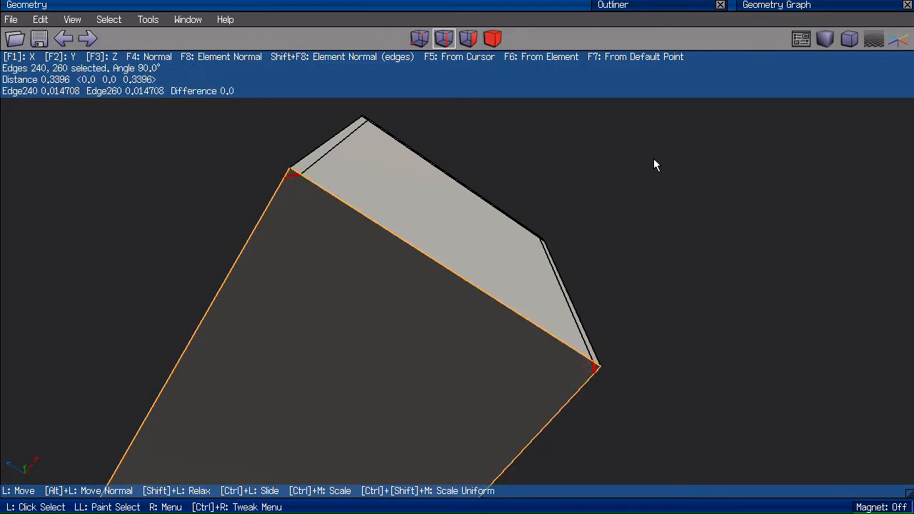
{"action": "middle_click", "coordinate": [640, 178]}
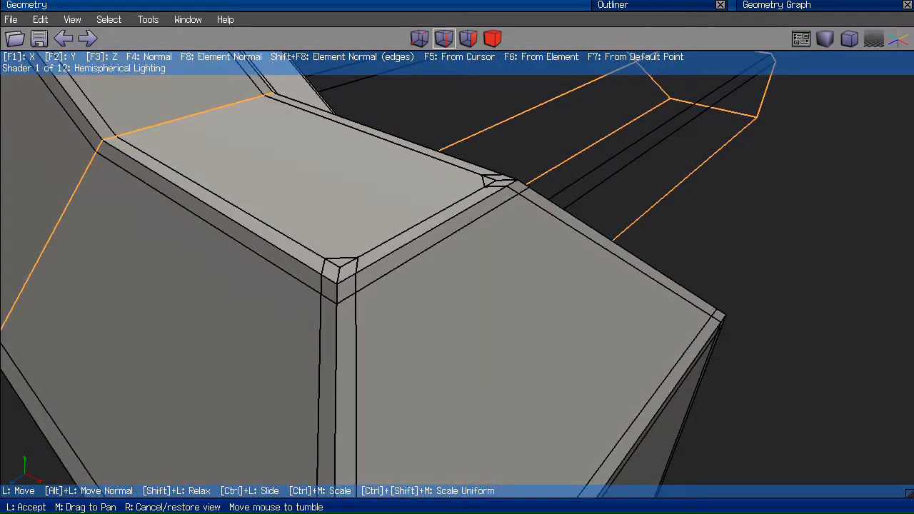
Select the two short diagonal edges cutting the inner crease corners on the lower post's top face.
{"action": "left_click", "coordinate": [716, 193]}
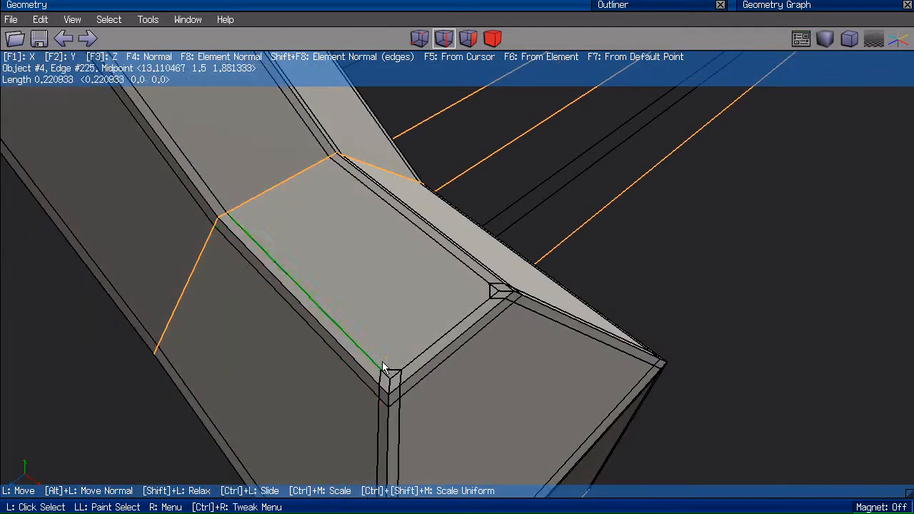
{"action": "left_click", "coordinate": [389, 373]}
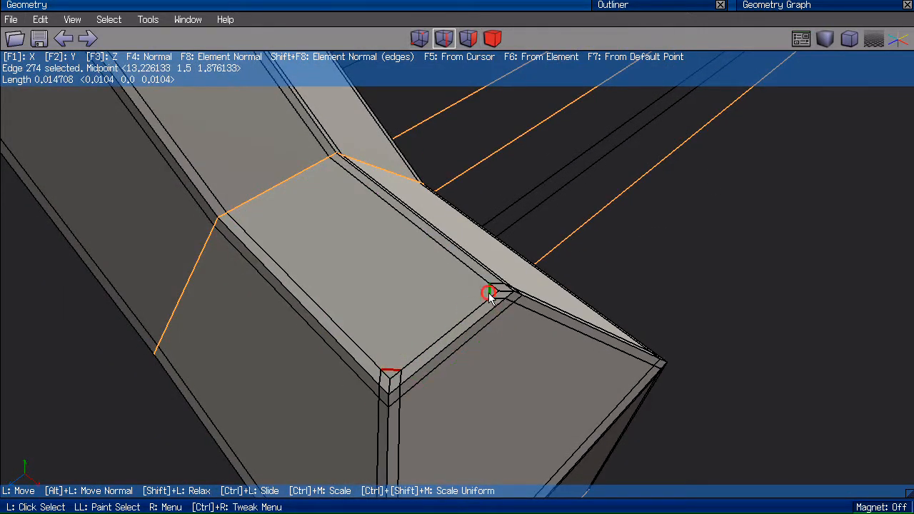
{"action": "left_click", "coordinate": [493, 292]}
{"action": "middle_click", "coordinate": [490, 297]}
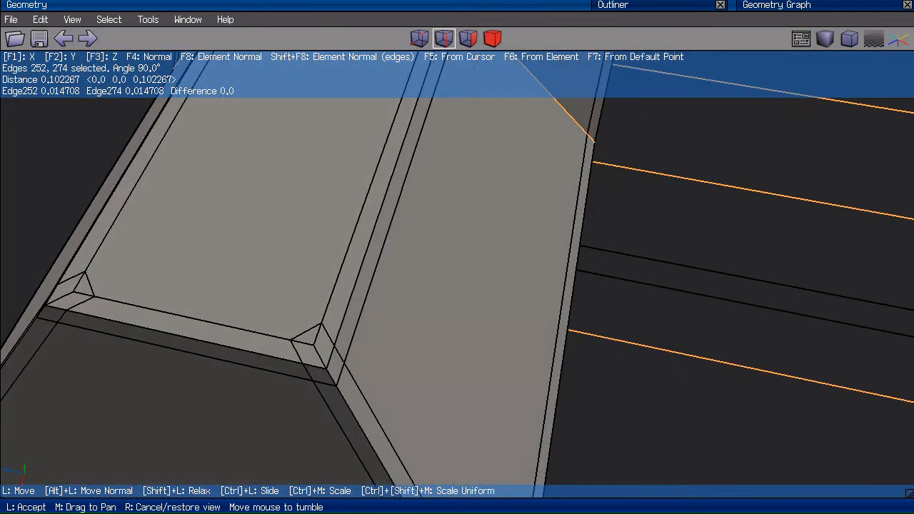
{"action": "left_click", "coordinate": [372, 236]}
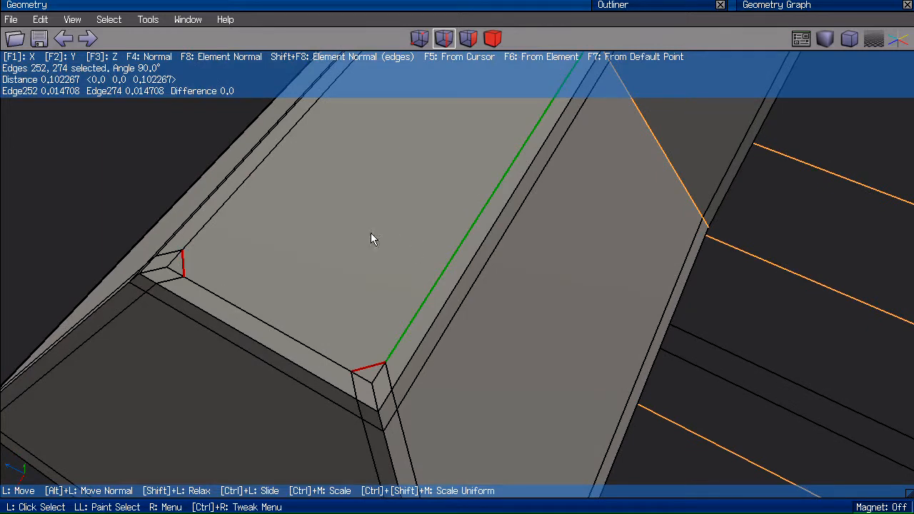
{"action": "right_click", "coordinate": [150, 127]}
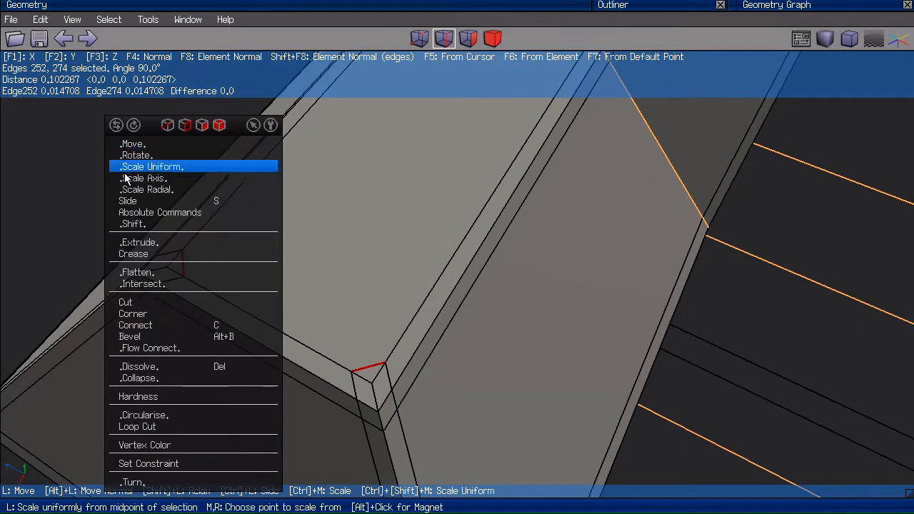
{"action": "left_click", "coordinate": [174, 378]}
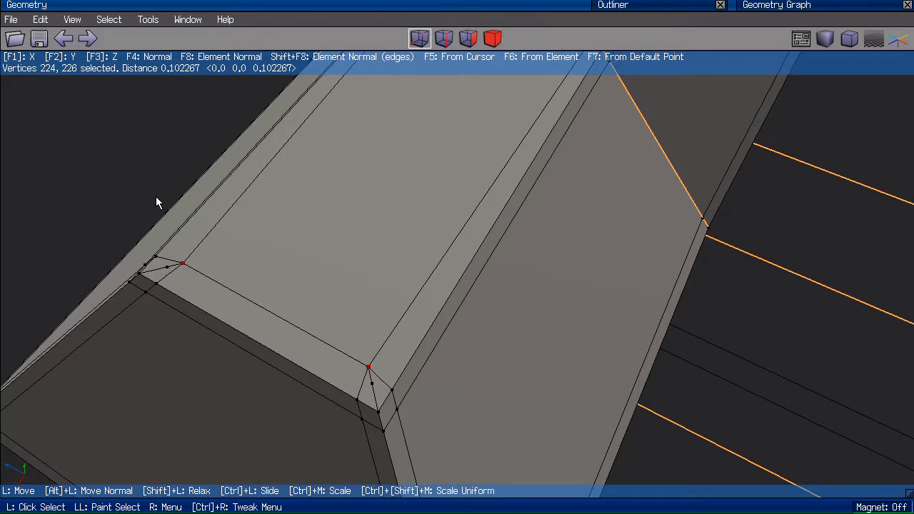
{"action": "key", "text": "ctrl+z"}
Collapse the two short diagonal edges on the lower post's top face into single vertices.
{"action": "right_click", "coordinate": [132, 141]}
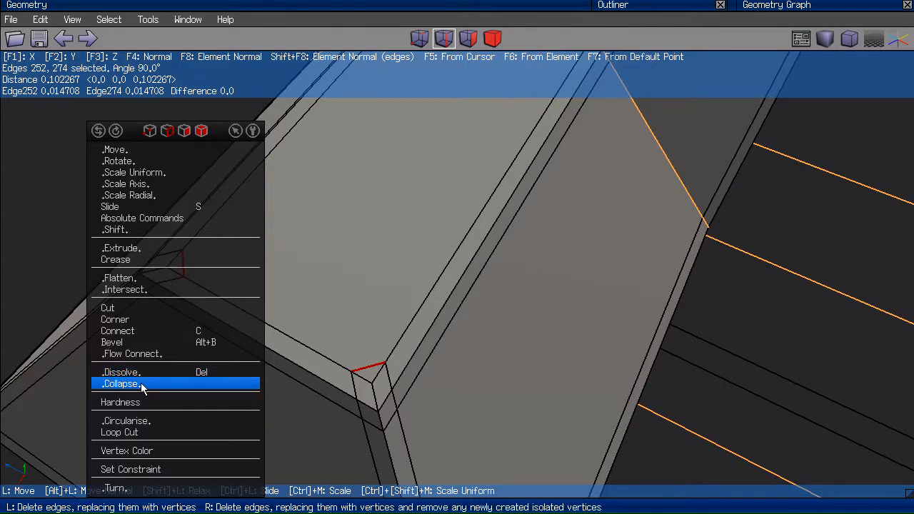
{"action": "left_click", "coordinate": [141, 384]}
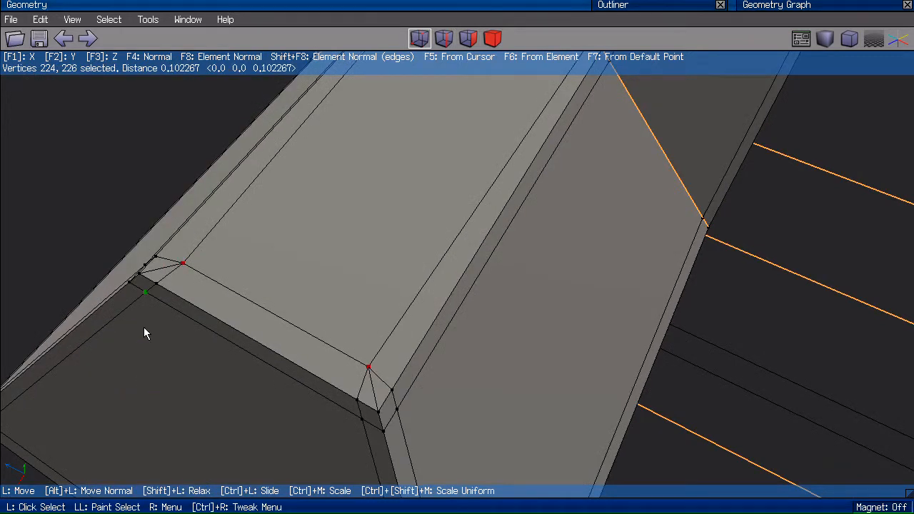
Scale the two collapsed corner vertices on the lower post's top to 110% along the Z axis.
{"action": "key", "text": "y"}
{"action": "scroll", "coordinate": [107, 140], "scroll_direction": "down", "scroll_amount": 6}
{"action": "key", "text": "a"}
{"action": "scroll", "coordinate": [176, 174], "scroll_direction": "up", "scroll_amount": 8}
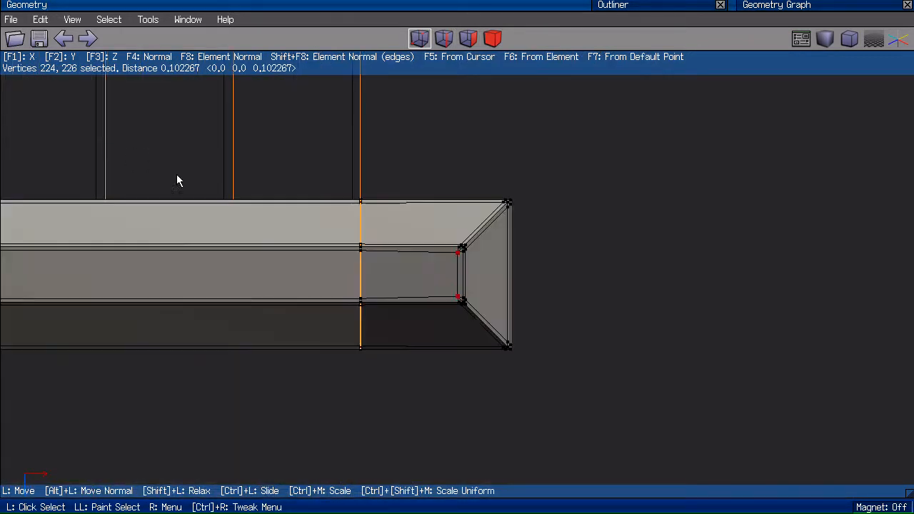
{"action": "right_click", "coordinate": [684, 127]}
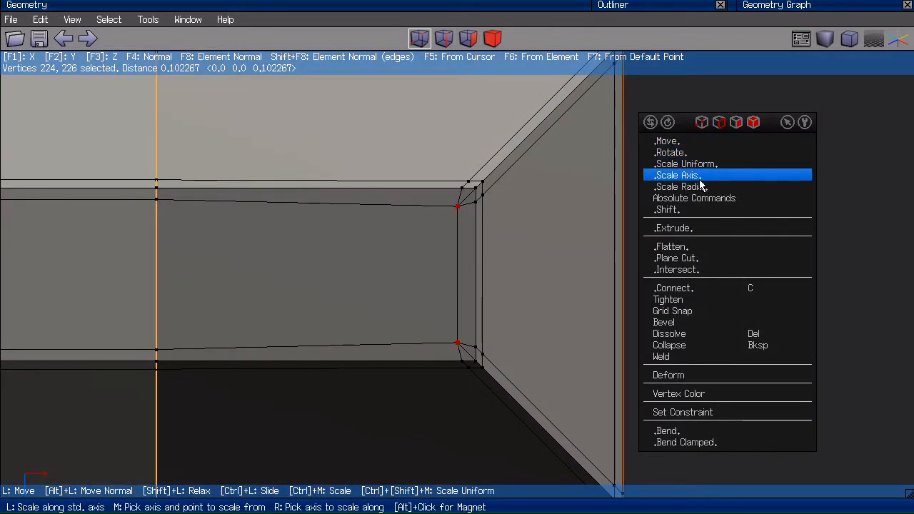
{"action": "left_click", "coordinate": [696, 179]}
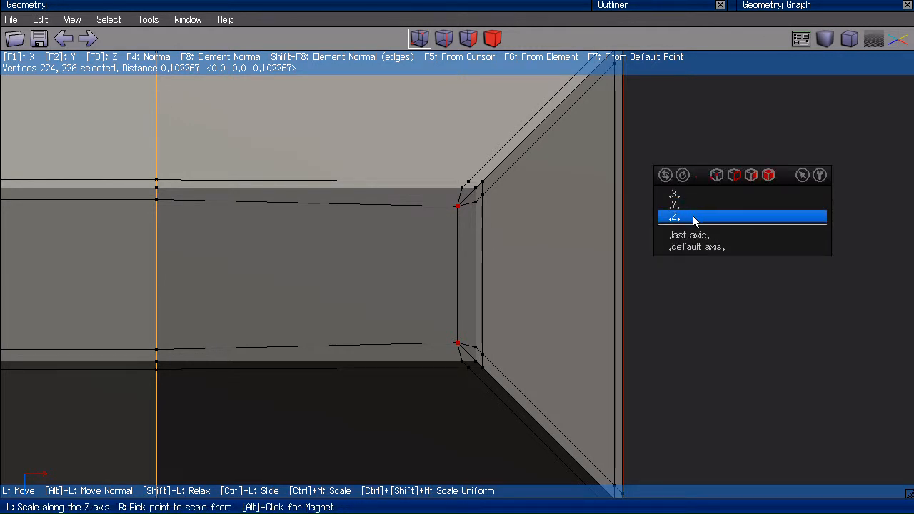
{"action": "left_click", "coordinate": [694, 217]}
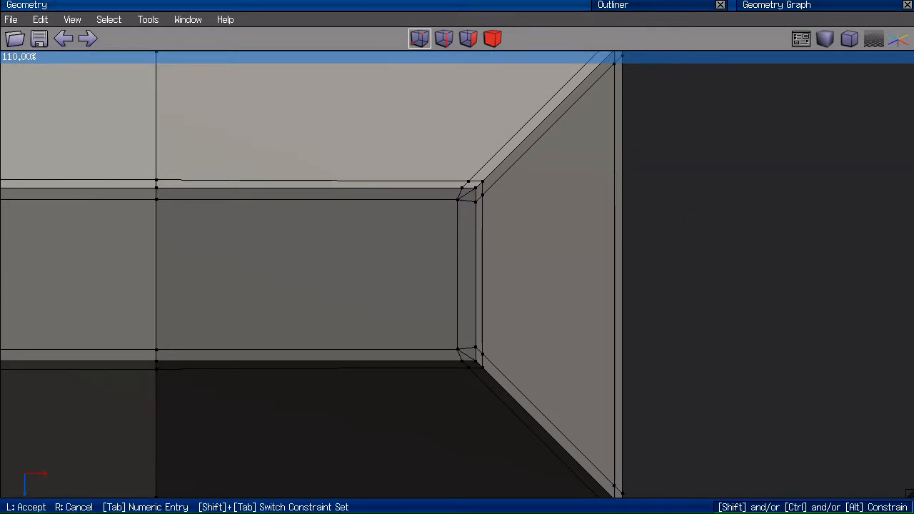
{"action": "left_click", "coordinate": [692, 210]}
Slide the edge joining the two scaled vertices on the lower post's top outward by 0.0033.
{"action": "middle_click", "coordinate": [690, 202]}
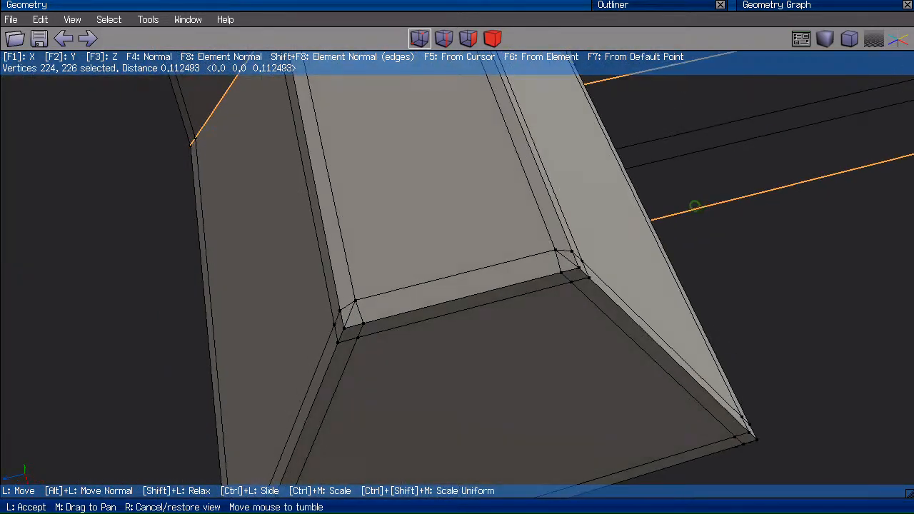
{"action": "left_click", "coordinate": [459, 280]}
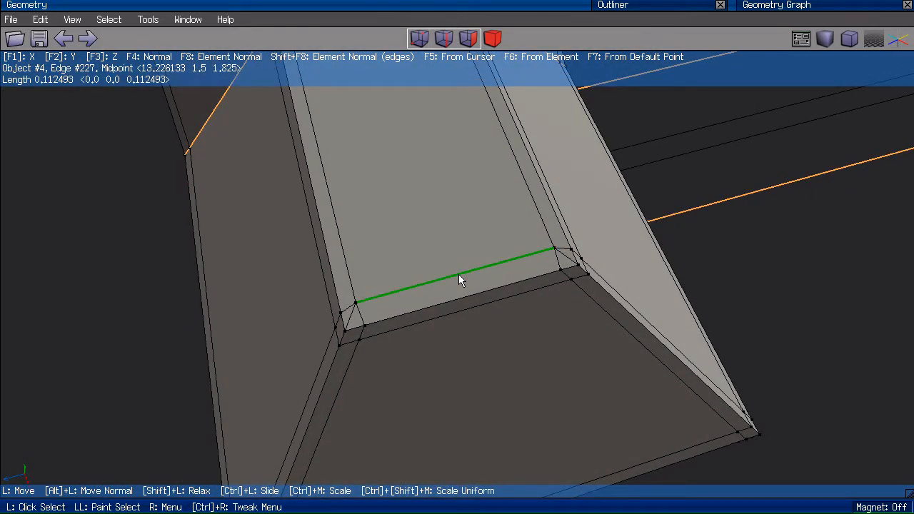
{"action": "left_click", "coordinate": [459, 276], "text": "ctrl"}
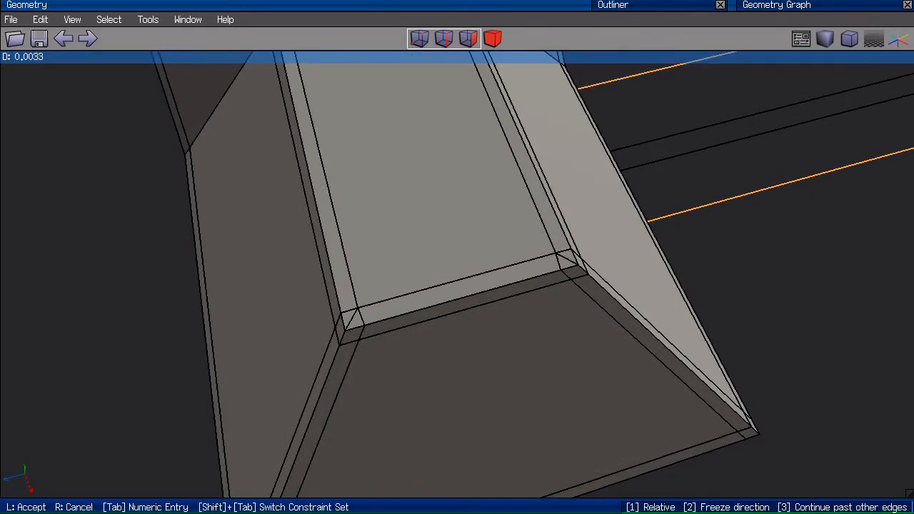
{"action": "left_click", "coordinate": [454, 282]}
Dissolve the two short diagonal edges inside the outer corners of the lower post's top.
{"action": "middle_click", "coordinate": [455, 283]}
{"action": "left_click", "coordinate": [285, 294]}
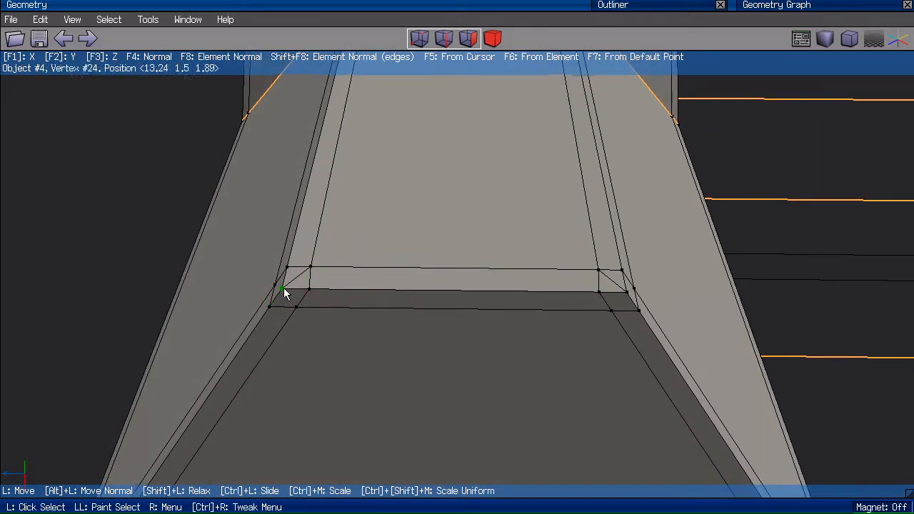
{"action": "left_click", "coordinate": [295, 278]}
{"action": "left_click", "coordinate": [616, 283]}
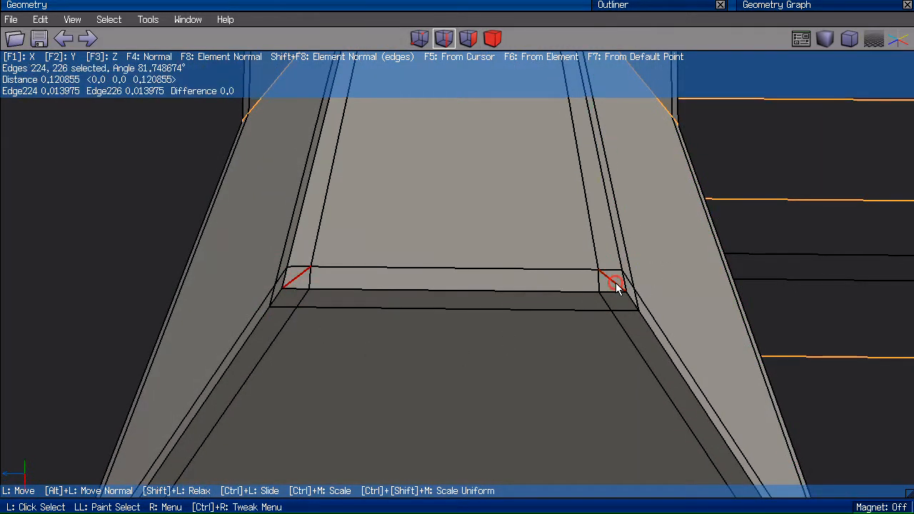
{"action": "key", "text": "Delete"}
Check the lower post's rounded rim and corners in the smoothed preview, with and without edges shown.
{"action": "scroll", "coordinate": [172, 168], "scroll_direction": "down", "scroll_amount": 3}
{"action": "key", "text": "Tab"}
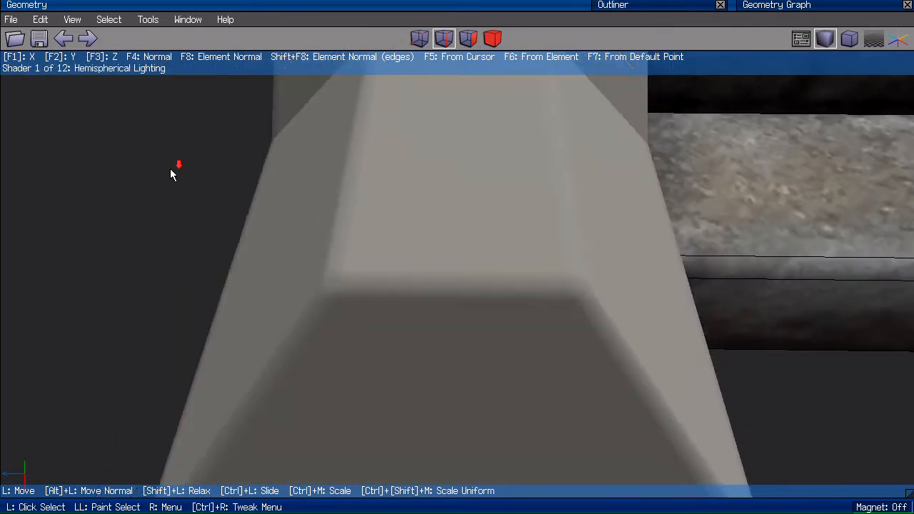
{"action": "key", "text": "Tab"}
{"action": "key", "text": "Tab"}
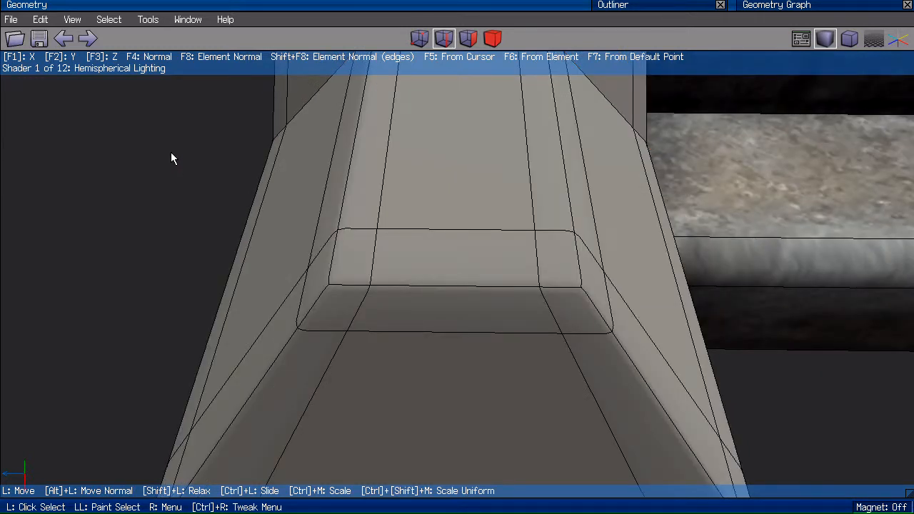
{"action": "key", "text": "Tab"}
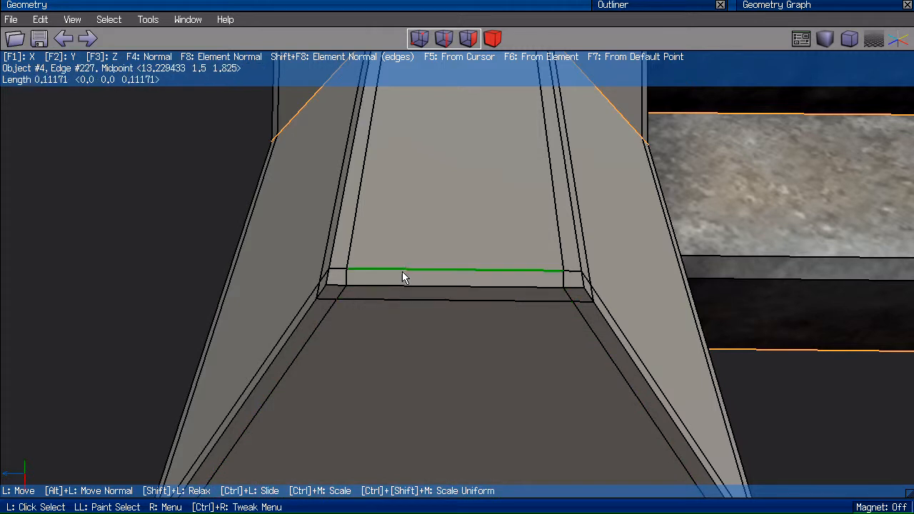
{"action": "left_click", "coordinate": [490, 296]}
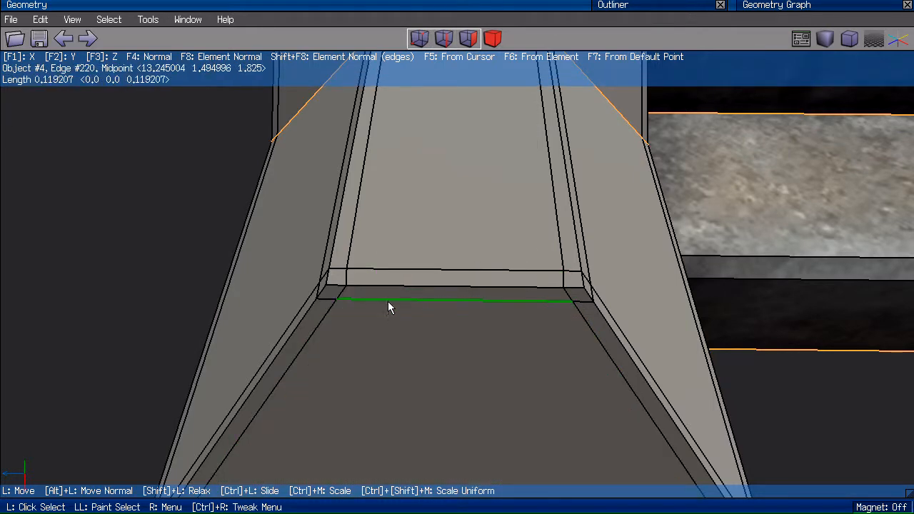
Collapse the two short diagonal edges at the inner crease corners on the upper post's top face.
{"action": "middle_click", "coordinate": [159, 153]}
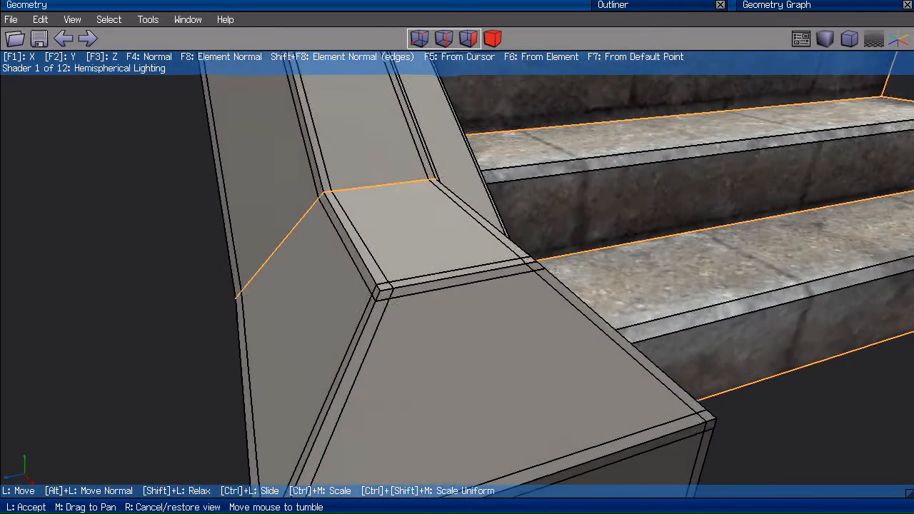
{"action": "left_click", "coordinate": [313, 100]}
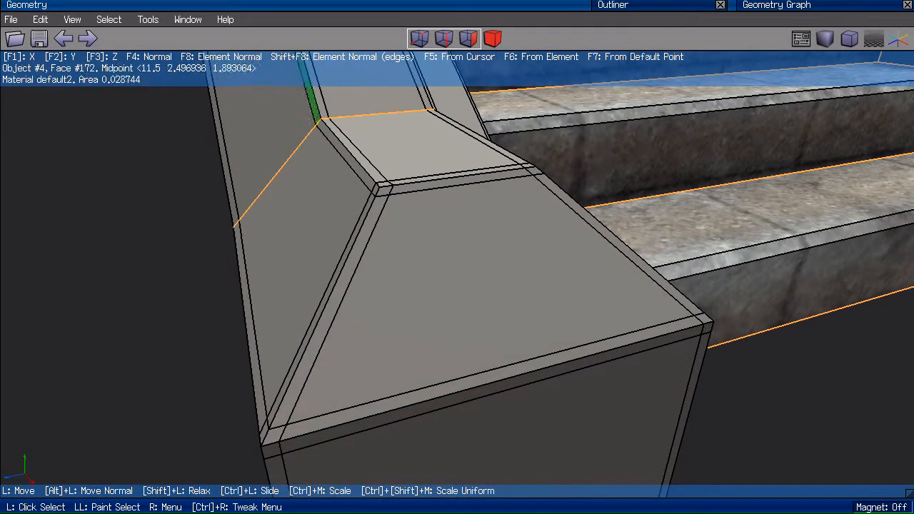
{"action": "scroll", "coordinate": [312, 100], "scroll_direction": "down", "scroll_amount": 3}
{"action": "middle_click", "coordinate": [312, 100]}
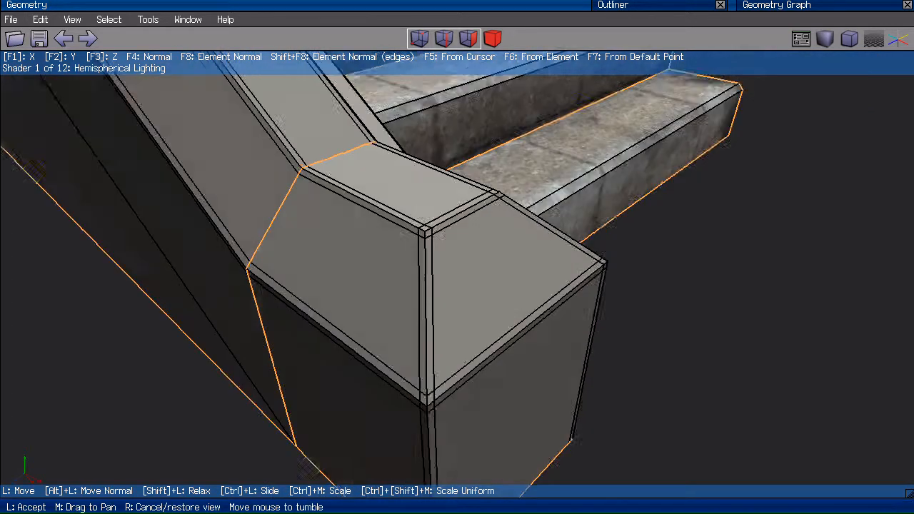
{"action": "left_click", "coordinate": [312, 100]}
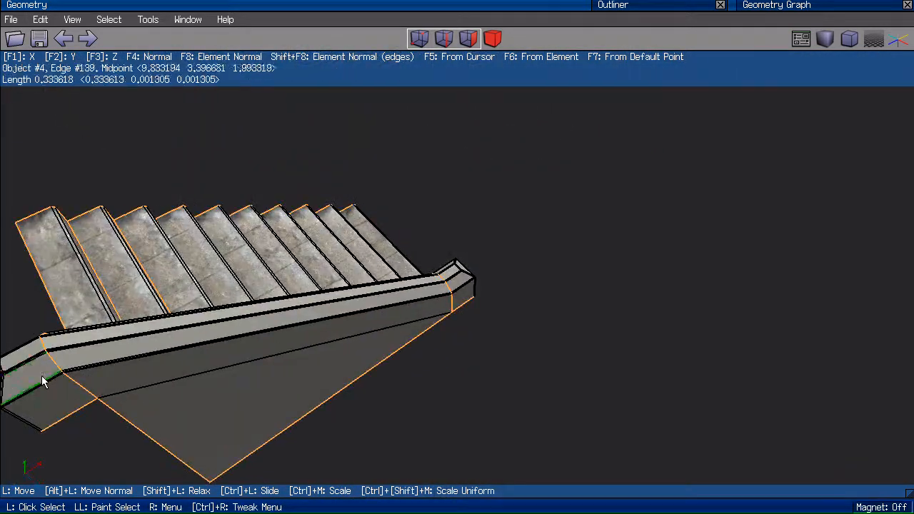
{"action": "middle_click", "coordinate": [43, 381]}
{"action": "left_click", "coordinate": [43, 382]}
{"action": "scroll", "coordinate": [241, 226], "scroll_direction": "up", "scroll_amount": 3}
{"action": "middle_click", "coordinate": [216, 190]}
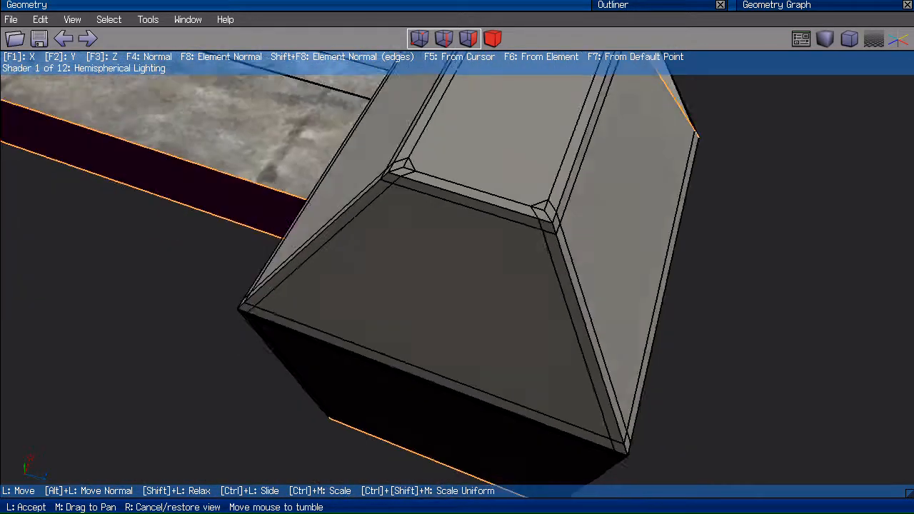
{"action": "left_click", "coordinate": [316, 152]}
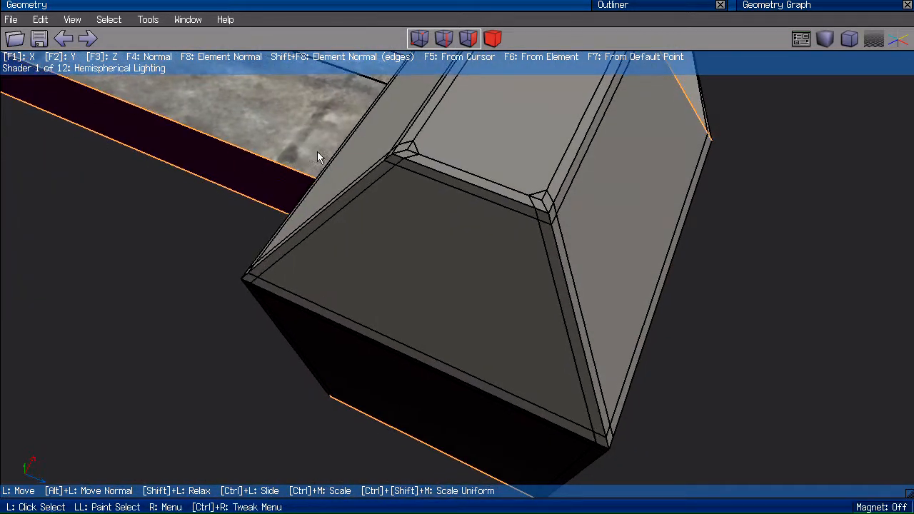
{"action": "left_click", "coordinate": [541, 200]}
{"action": "left_click", "coordinate": [412, 148]}
{"action": "scroll", "coordinate": [162, 240], "scroll_direction": "up", "scroll_amount": 4}
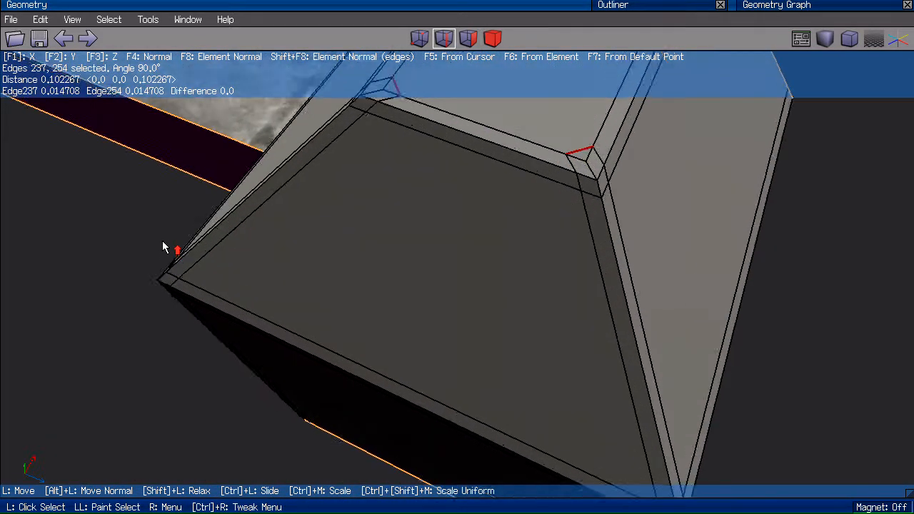
{"action": "right_click", "coordinate": [124, 235]}
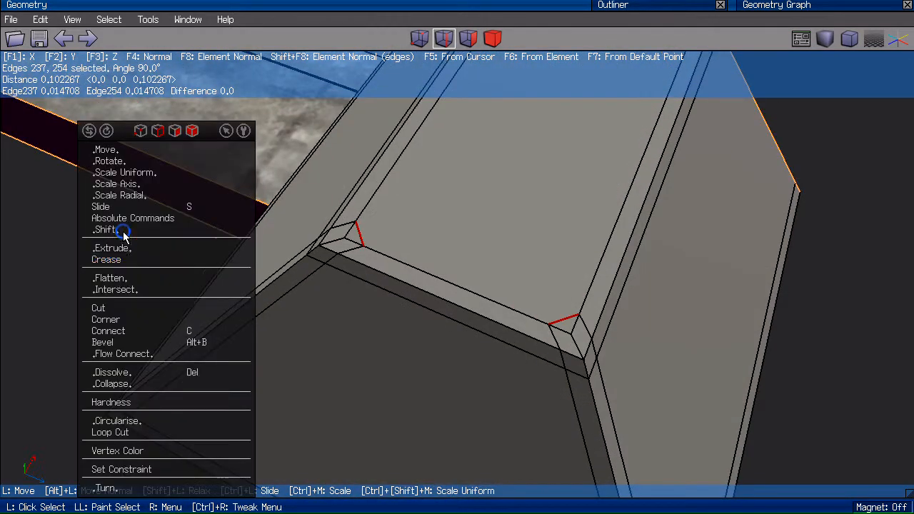
{"action": "left_click", "coordinate": [139, 385]}
Spread the upper post's two collapsed vertices apart along the Z axis until the adjoining long top edges run parallel.
{"action": "key", "text": "y"}
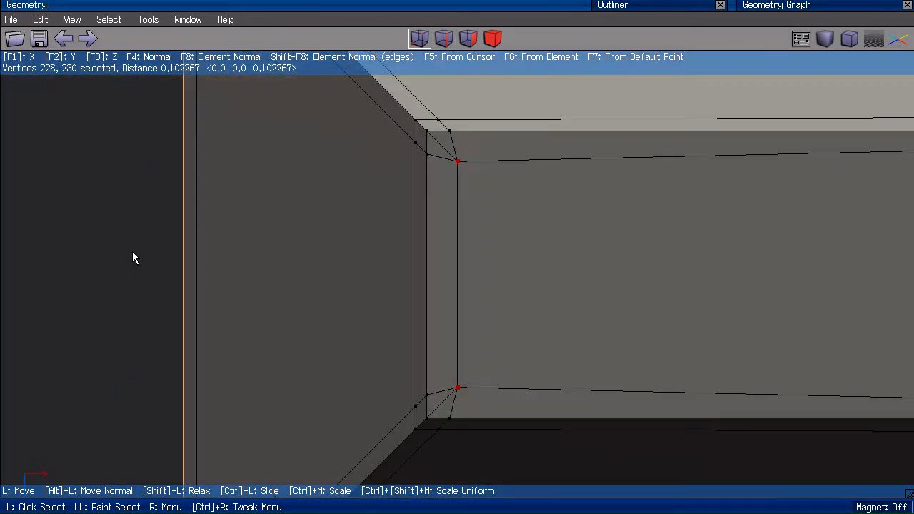
{"action": "right_click", "coordinate": [103, 135]}
{"action": "left_click", "coordinate": [98, 166]}
{"action": "left_click", "coordinate": [87, 203]}
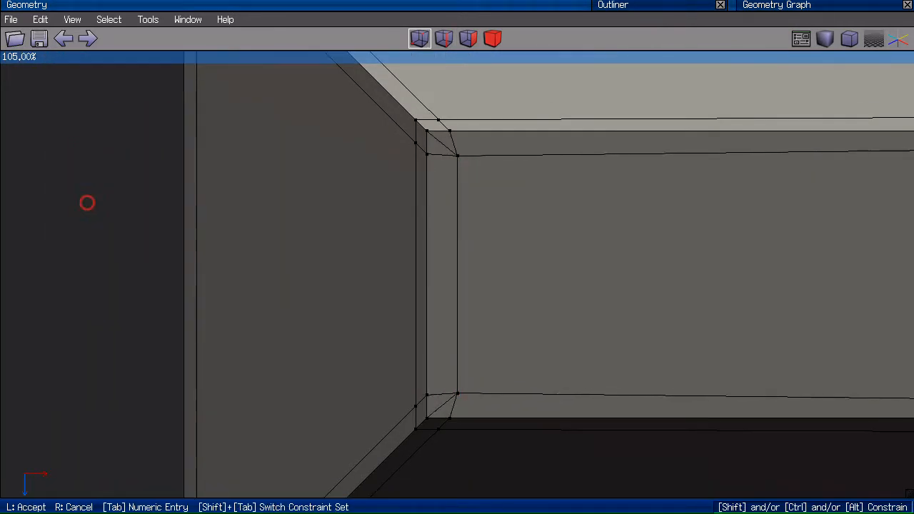
{"action": "left_click", "coordinate": [375, 249]}
{"action": "key", "text": "space"}
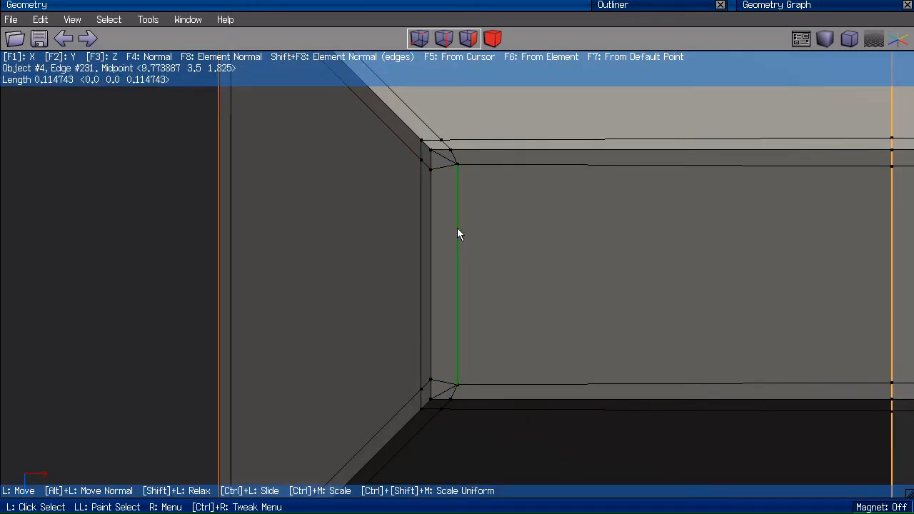
Slide the edge between the upper post's two spread vertices toward the outer rim and dissolve the two diagonal corner edges.
{"action": "left_click_drag", "start_coordinate": [457, 229], "coordinate": [448, 228]}
{"action": "left_click", "coordinate": [438, 163]}
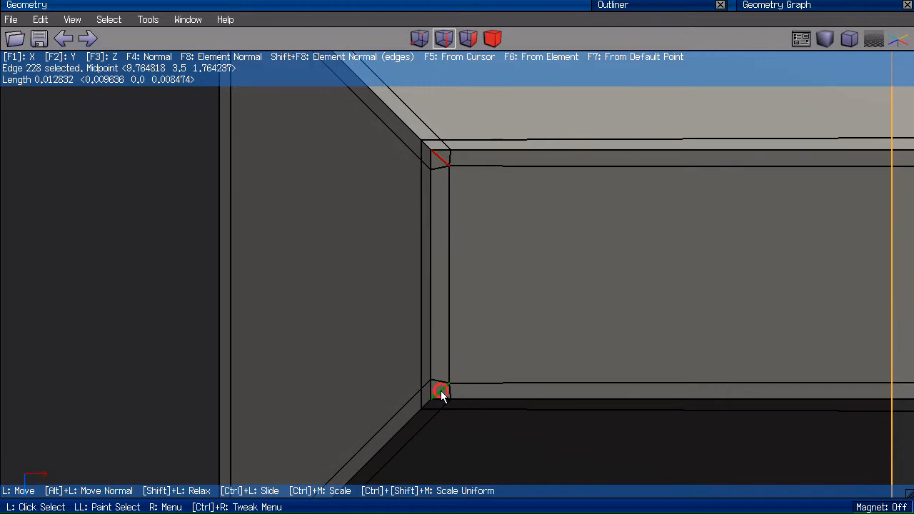
{"action": "left_click", "coordinate": [441, 392]}
{"action": "middle_click", "coordinate": [318, 231]}
{"action": "left_click", "coordinate": [376, 241]}
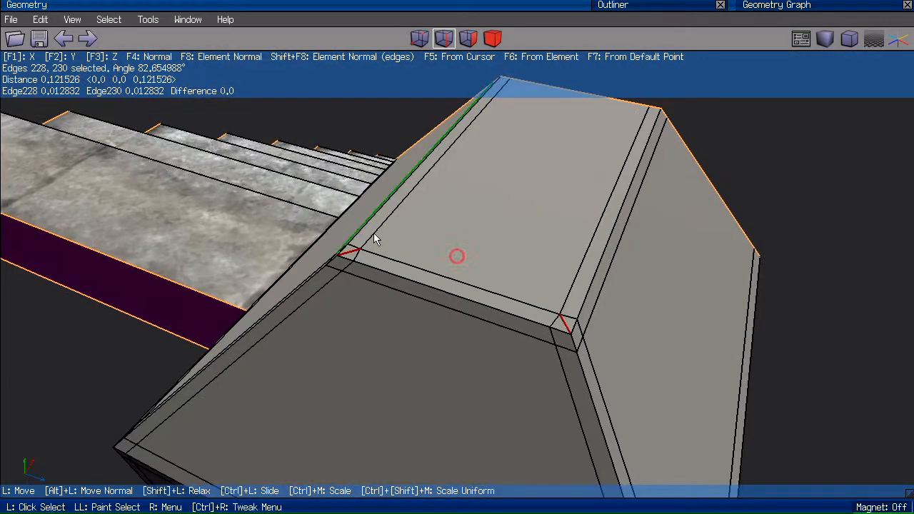
Dissolve the two short diagonal edges at the outer corners of the upper post's underside.
{"action": "middle_click", "coordinate": [747, 169]}
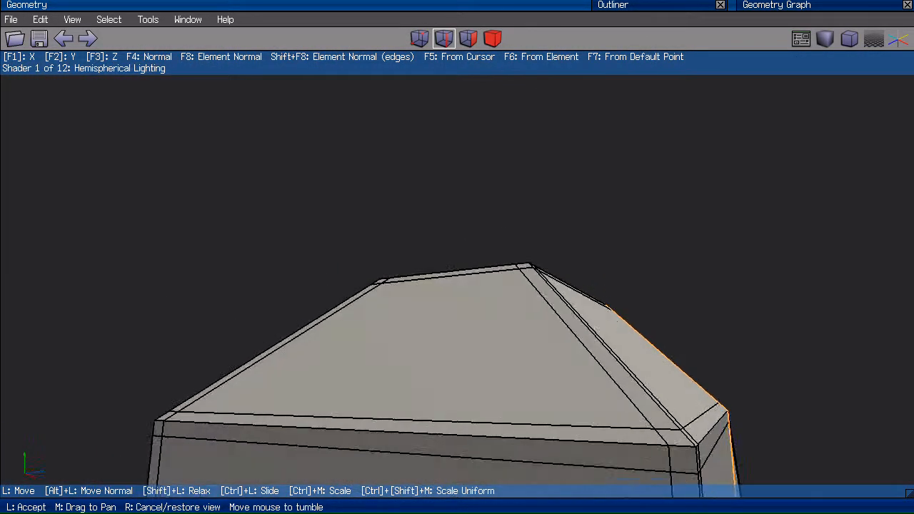
{"action": "left_click", "coordinate": [585, 393]}
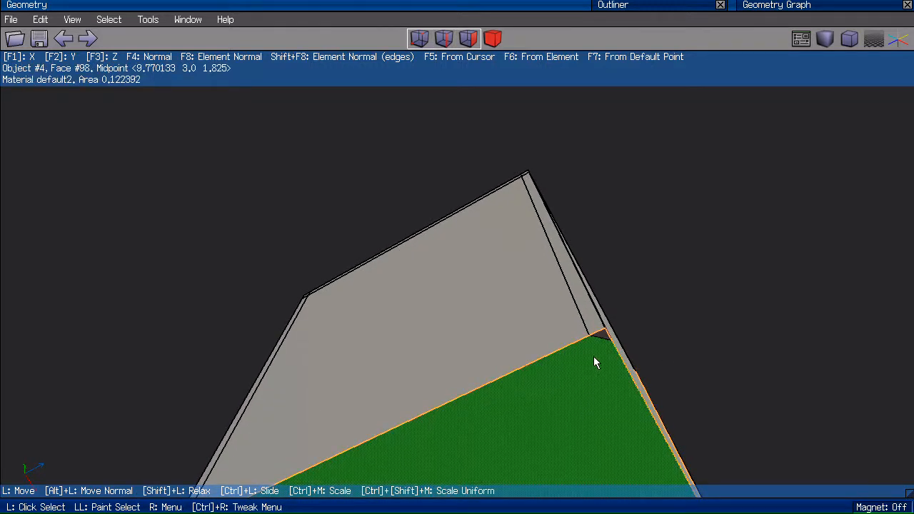
{"action": "left_click", "coordinate": [604, 339]}
{"action": "middle_click", "coordinate": [606, 343]}
{"action": "left_click", "coordinate": [385, 357]}
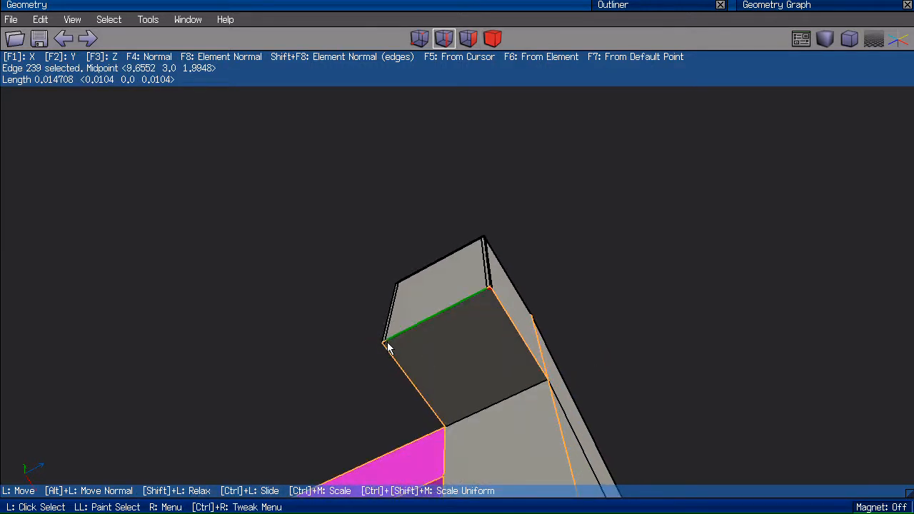
{"action": "left_click", "coordinate": [387, 348]}
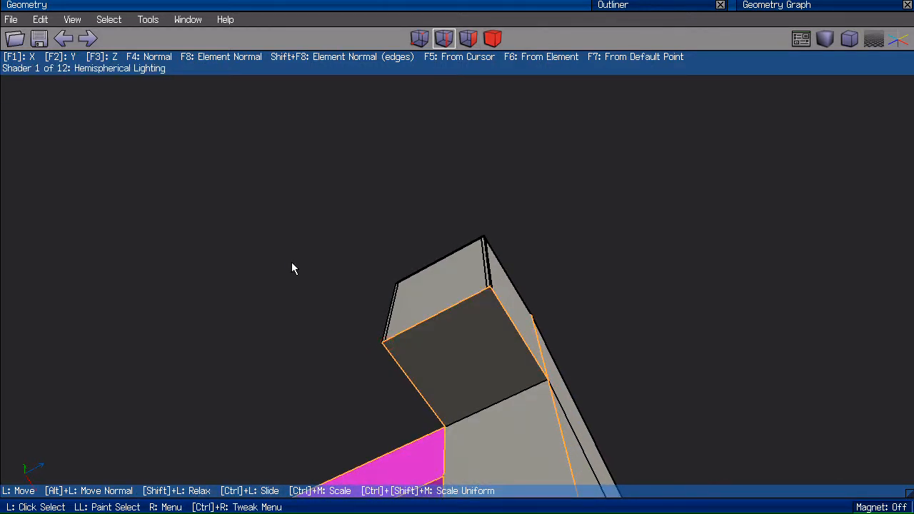
Examine the side border and the edge loop where the sloping part meets the lower post.
{"action": "middle_click", "coordinate": [292, 269]}
{"action": "left_click", "coordinate": [300, 267]}
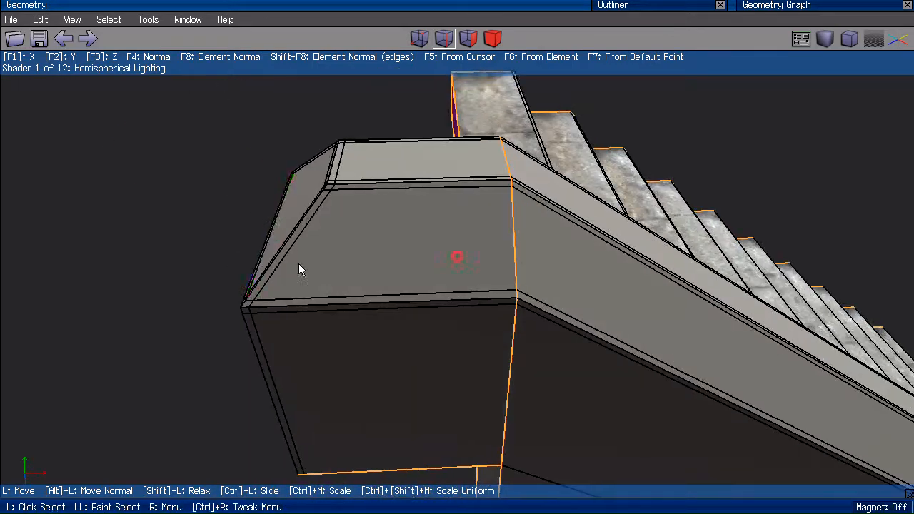
{"action": "middle_click", "coordinate": [255, 178]}
{"action": "left_click", "coordinate": [255, 178]}
{"action": "scroll", "coordinate": [642, 251], "scroll_direction": "down", "scroll_amount": 6}
{"action": "left_click", "coordinate": [660, 386]}
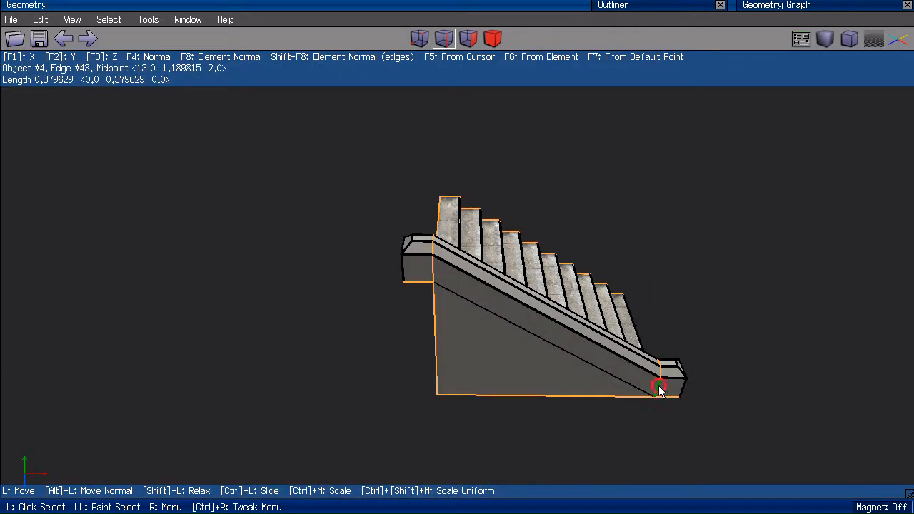
{"action": "key", "text": "l"}
{"action": "key", "text": "a"}
{"action": "scroll", "coordinate": [678, 141], "scroll_direction": "up", "scroll_amount": 8}
{"action": "key", "text": "space"}
{"action": "key", "text": "a"}
{"action": "middle_click", "coordinate": [585, 231]}
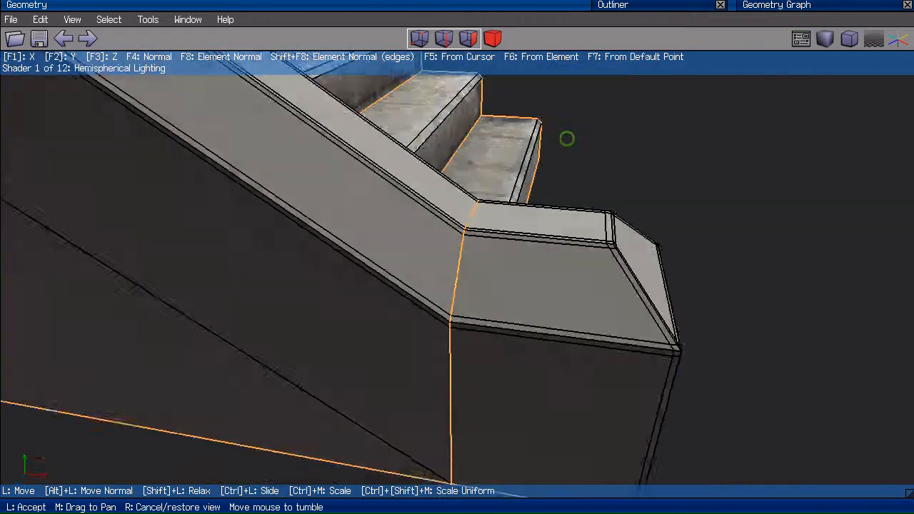
{"action": "left_click", "coordinate": [575, 137]}
{"action": "middle_click", "coordinate": [567, 136]}
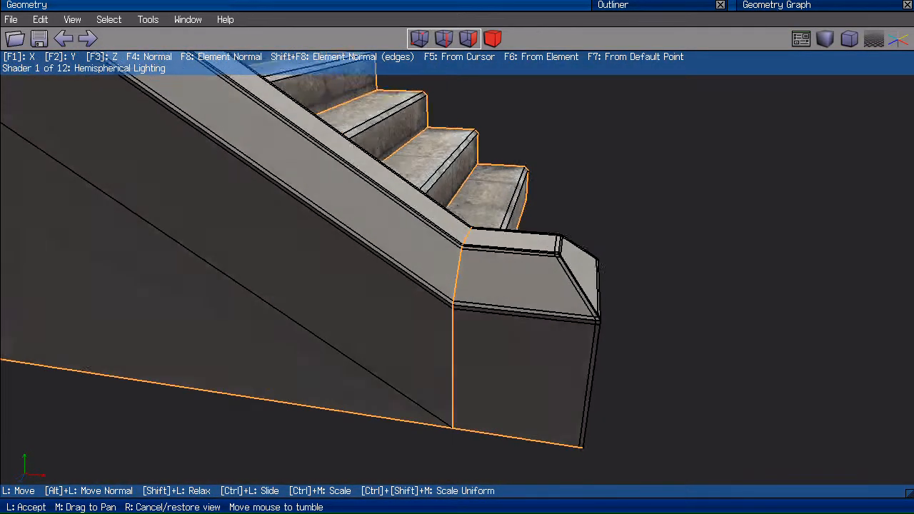
{"action": "left_click", "coordinate": [446, 304]}
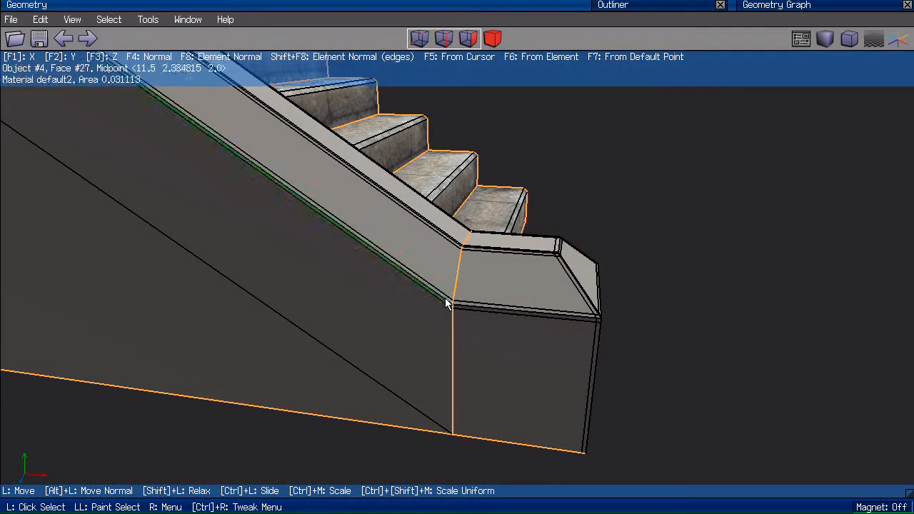
Hide the stairs and dissolve the long diagonal edges on both side faces of the wall beneath the sloping part.
{"action": "left_click", "coordinate": [446, 353]}
{"action": "left_click", "coordinate": [281, 323]}
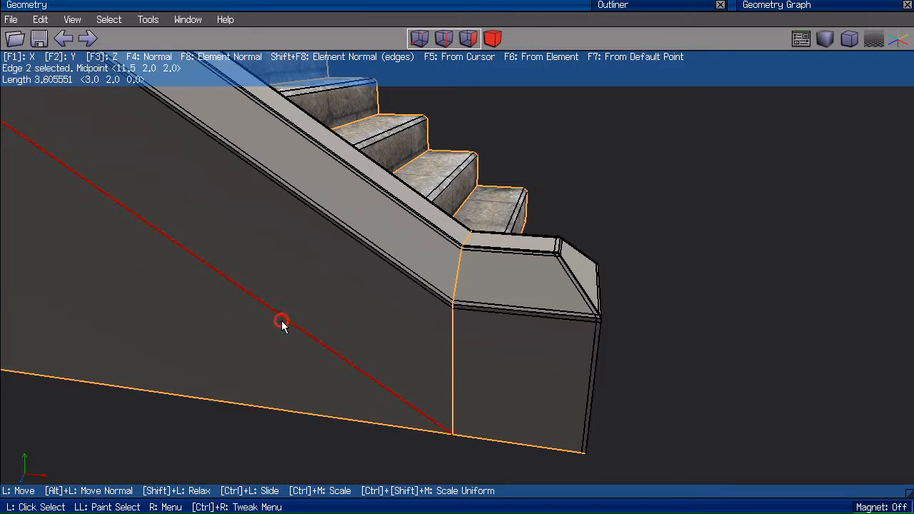
{"action": "left_click", "coordinate": [837, 5]}
{"action": "left_click", "coordinate": [885, 58]}
{"action": "left_click", "coordinate": [872, 58]}
{"action": "left_click", "coordinate": [850, 10]}
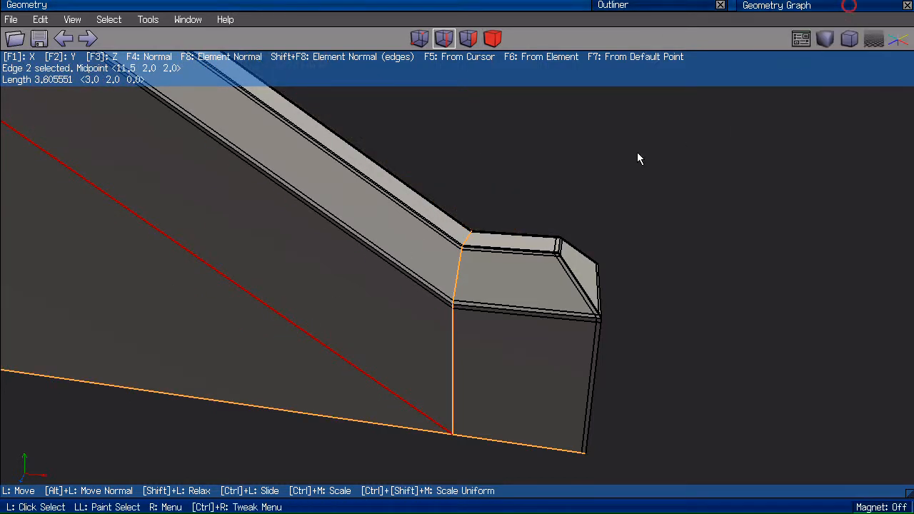
{"action": "middle_click", "coordinate": [638, 157]}
{"action": "left_click", "coordinate": [557, 305]}
{"action": "left_click", "coordinate": [583, 310], "text": "shift"}
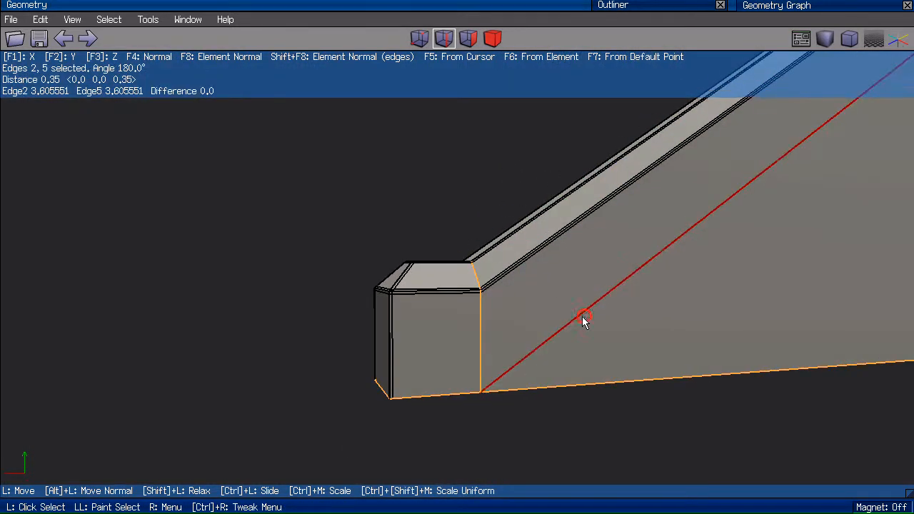
{"action": "middle_click", "coordinate": [583, 310]}
Crease the edge loop where the sloping part meets the lower post, with the percentage set to about 310%.
{"action": "left_click", "coordinate": [453, 341]}
{"action": "double_click", "coordinate": [453, 341]}
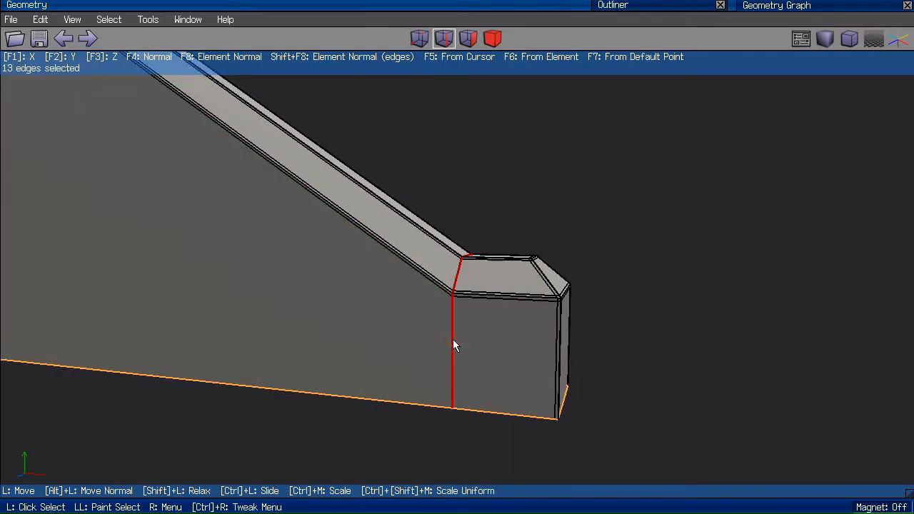
{"action": "key", "text": "w"}
{"action": "key", "text": "w"}
{"action": "key", "text": "d"}
{"action": "left_click", "coordinate": [457, 257]}
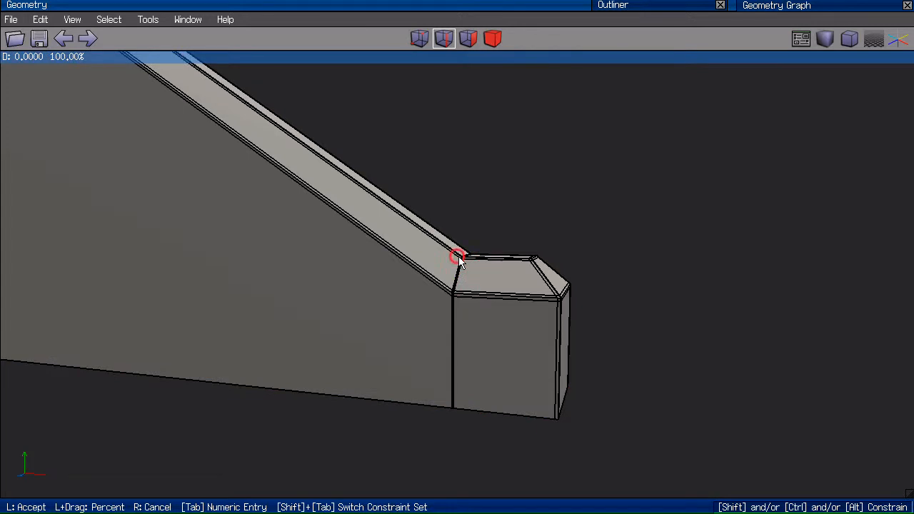
{"action": "left_click_drag", "start_coordinate": [460, 262], "coordinate": [458, 261]}
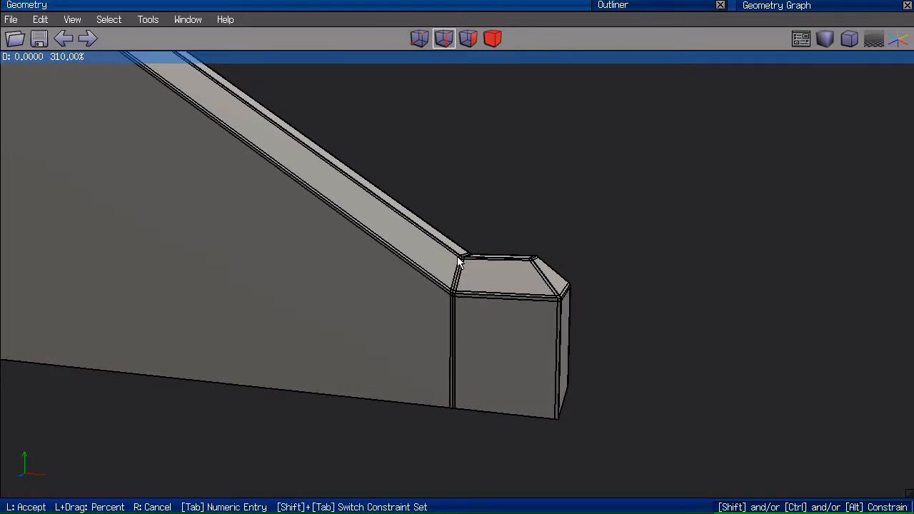
{"action": "left_click", "coordinate": [458, 261]}
Examine the smoothed side border from several angles under different preview shaders, checking the creased lower post junction.
{"action": "middle_click", "coordinate": [520, 193]}
{"action": "left_click", "coordinate": [520, 193]}
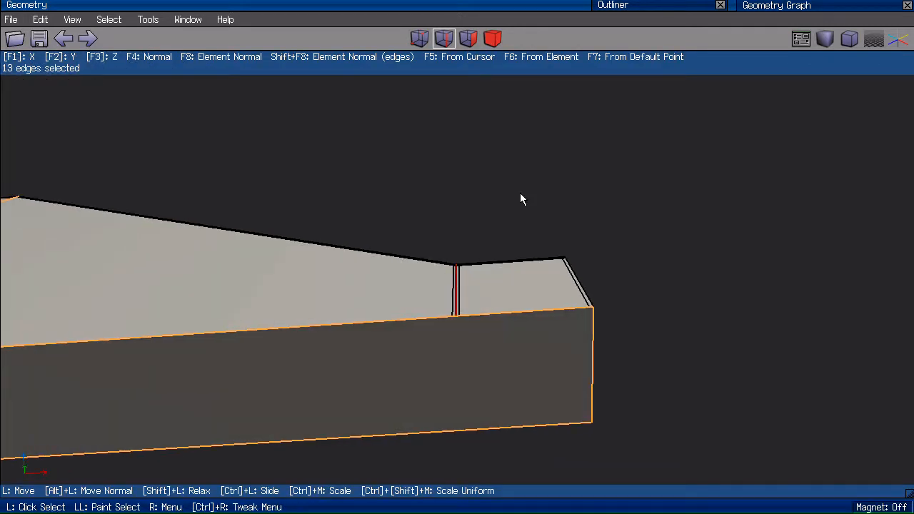
{"action": "key", "text": "space"}
{"action": "middle_click", "coordinate": [520, 194]}
{"action": "left_click", "coordinate": [520, 193]}
{"action": "key", "text": "Tab"}
{"action": "middle_click", "coordinate": [514, 178]}
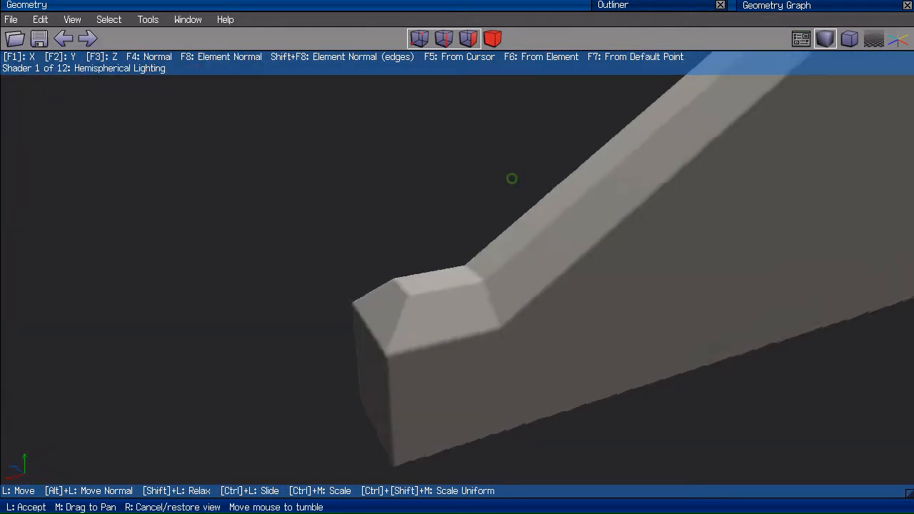
{"action": "left_click", "coordinate": [514, 179]}
{"action": "key", "text": "shift+l"}
{"action": "middle_click", "coordinate": [317, 174]}
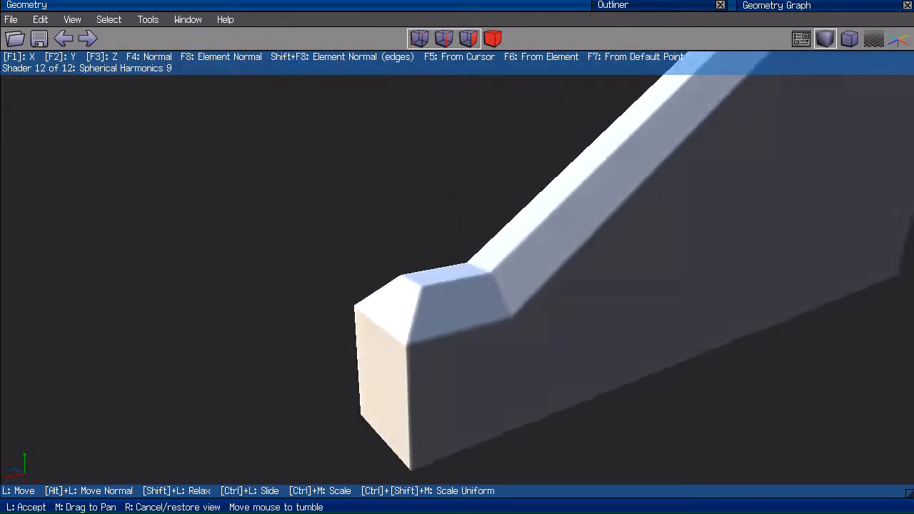
{"action": "left_click", "coordinate": [316, 169]}
{"action": "key", "text": "shift+l"}
{"action": "scroll", "coordinate": [311, 163], "scroll_direction": "down", "scroll_amount": 5}
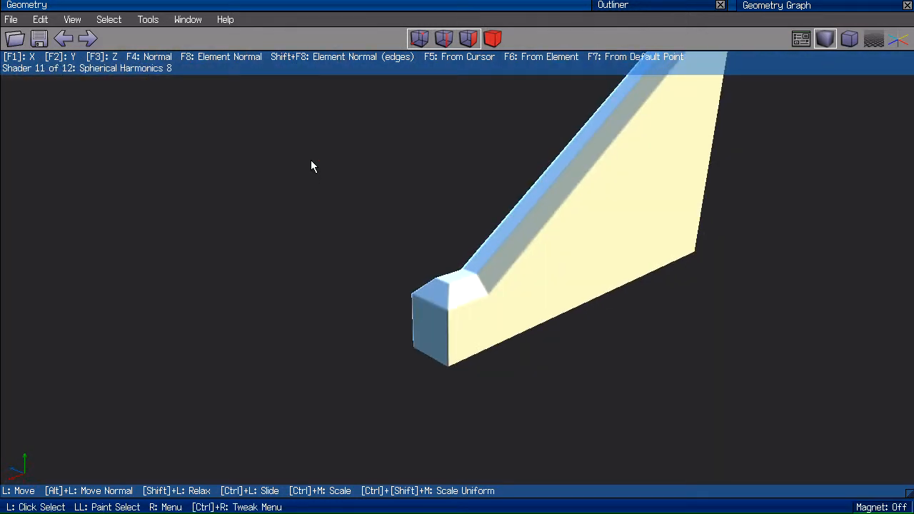
{"action": "key", "text": "l"}
{"action": "key", "text": "l"}
{"action": "middle_click", "coordinate": [328, 147]}
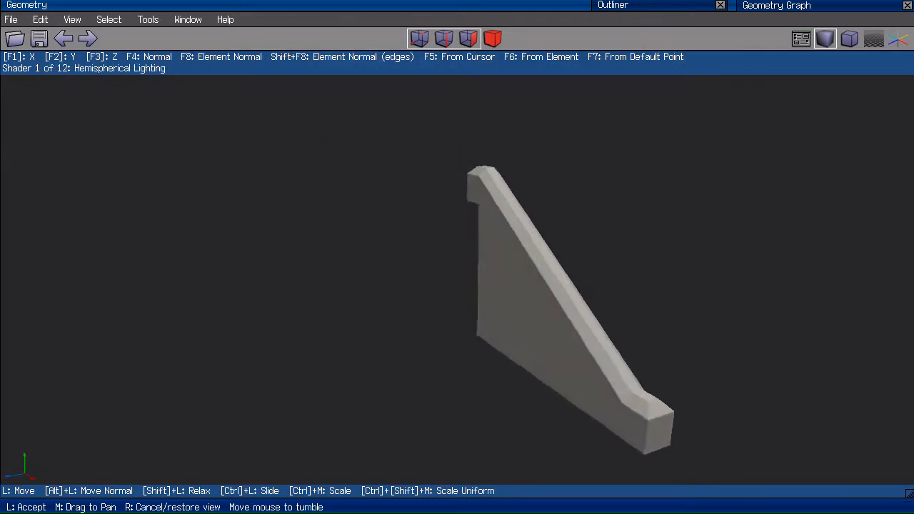
{"action": "left_click", "coordinate": [328, 146]}
Examine the upper post's underside and the edges where it joins the wall and the sloping part.
{"action": "left_click", "coordinate": [309, 266]}
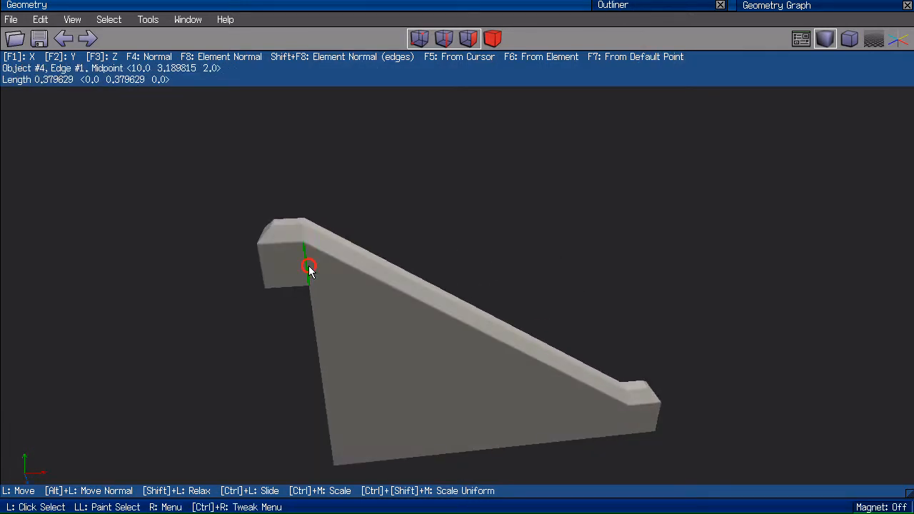
{"action": "key", "text": "a"}
{"action": "scroll", "coordinate": [315, 206], "scroll_direction": "up", "scroll_amount": 5}
{"action": "key", "text": "Tab"}
{"action": "middle_click", "coordinate": [270, 199]}
{"action": "left_click", "coordinate": [270, 200]}
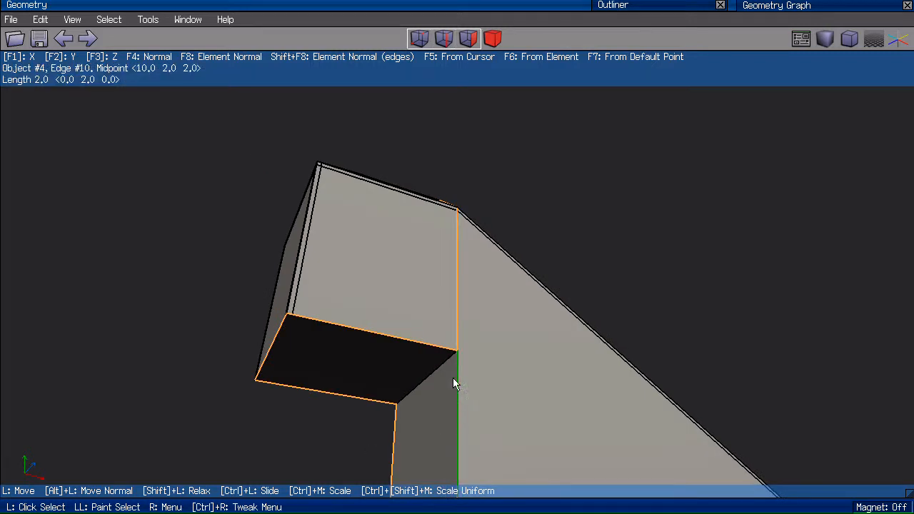
{"action": "left_click", "coordinate": [428, 377]}
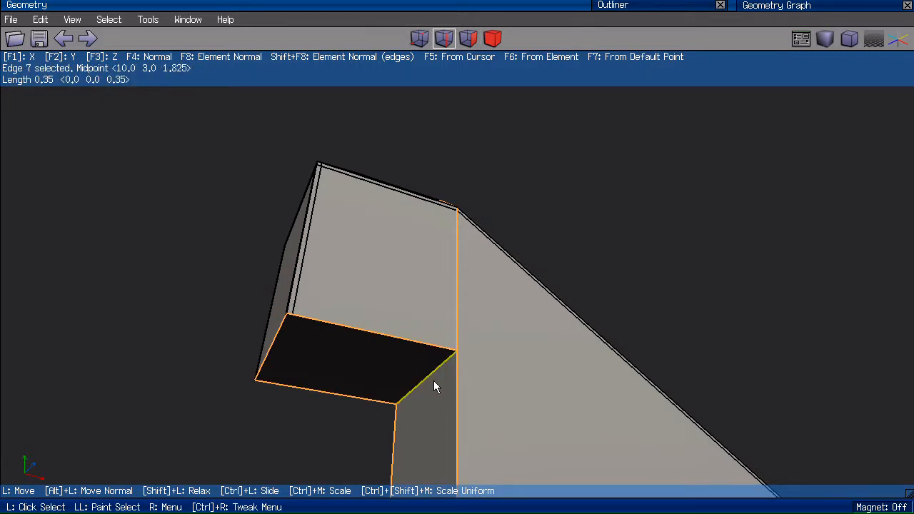
{"action": "key", "text": "Tab"}
{"action": "middle_click", "coordinate": [99, 180]}
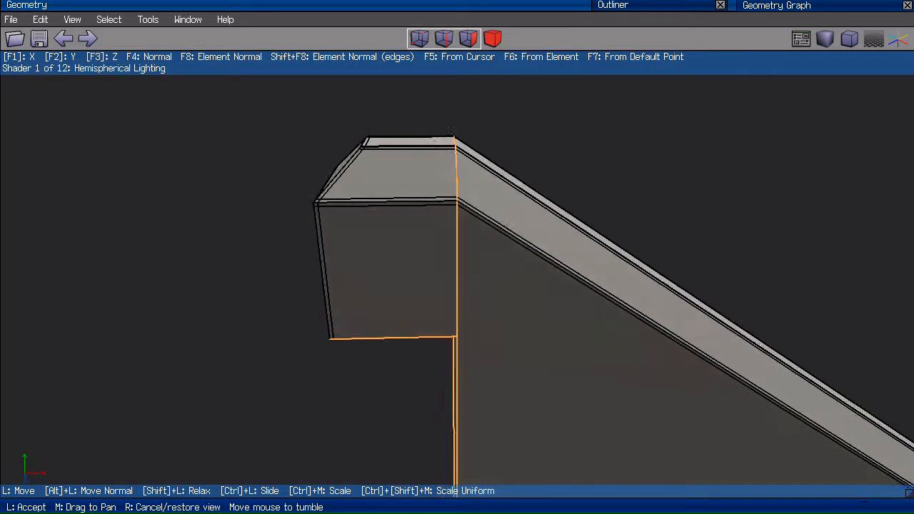
{"action": "left_click", "coordinate": [354, 289]}
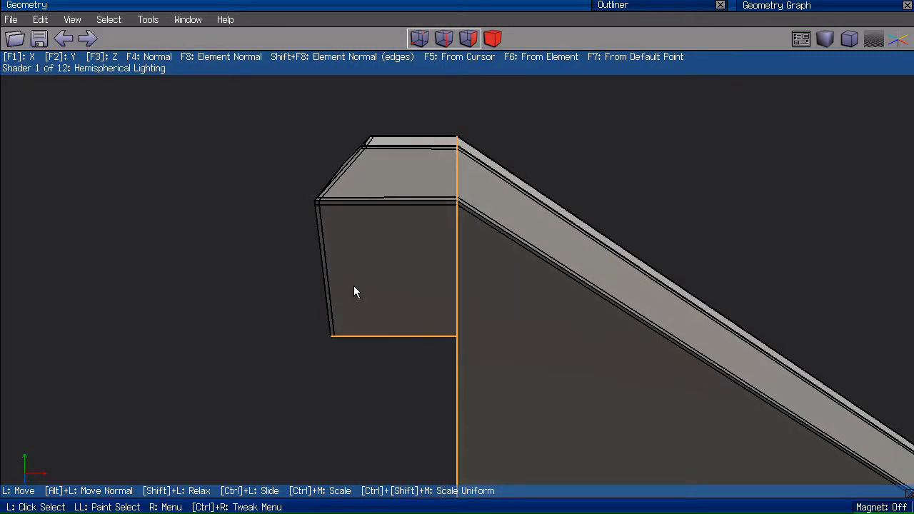
{"action": "middle_click", "coordinate": [458, 177]}
{"action": "left_click", "coordinate": [459, 177]}
Try to crease the edge loop where the upper post meets the sloping part.
{"action": "left_click", "coordinate": [519, 159]}
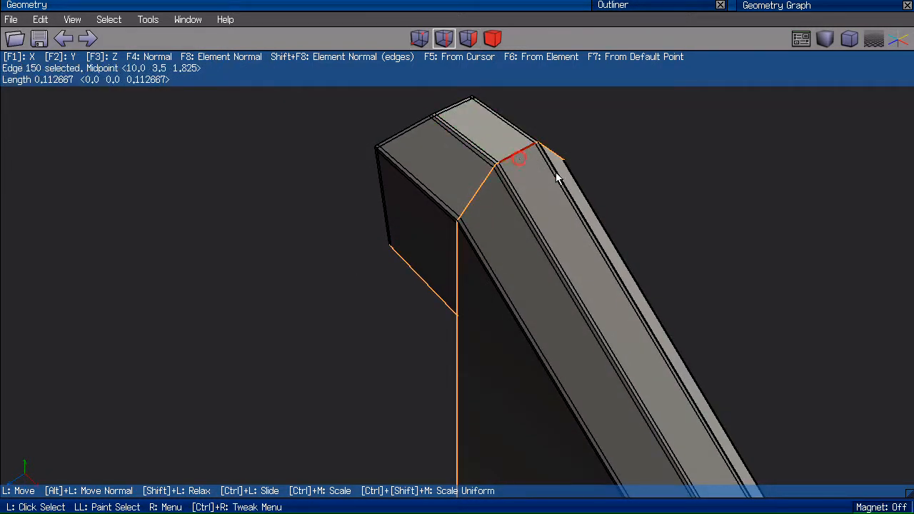
{"action": "right_click", "coordinate": [670, 124]}
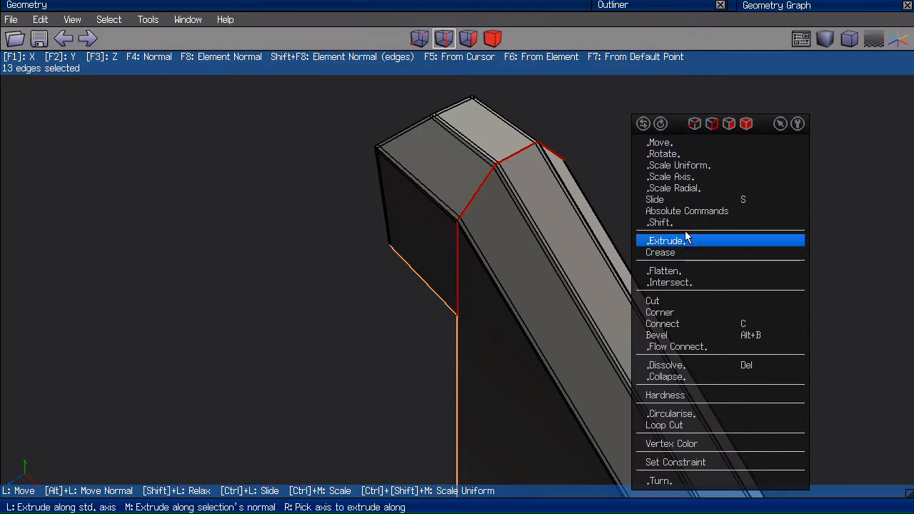
{"action": "left_click", "coordinate": [682, 254]}
{"action": "left_click", "coordinate": [457, 260]}
{"action": "middle_click", "coordinate": [457, 260]}
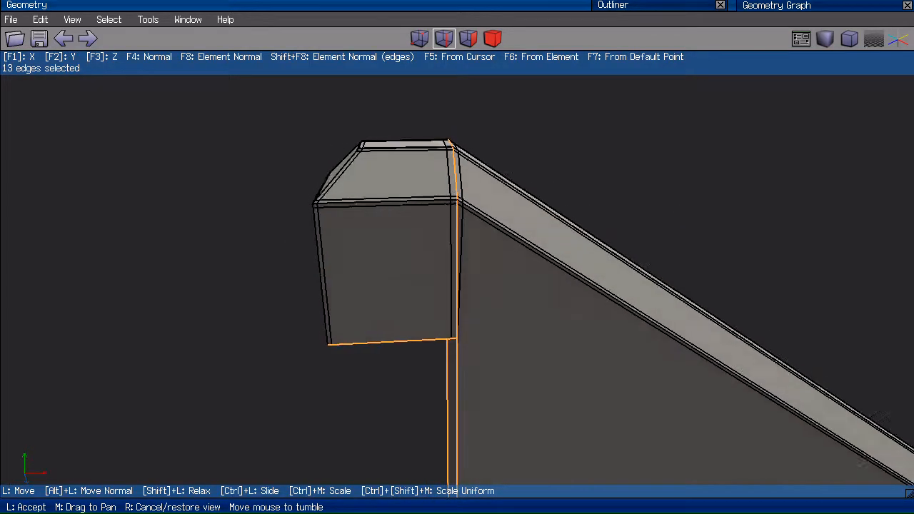
{"action": "left_click", "coordinate": [391, 305]}
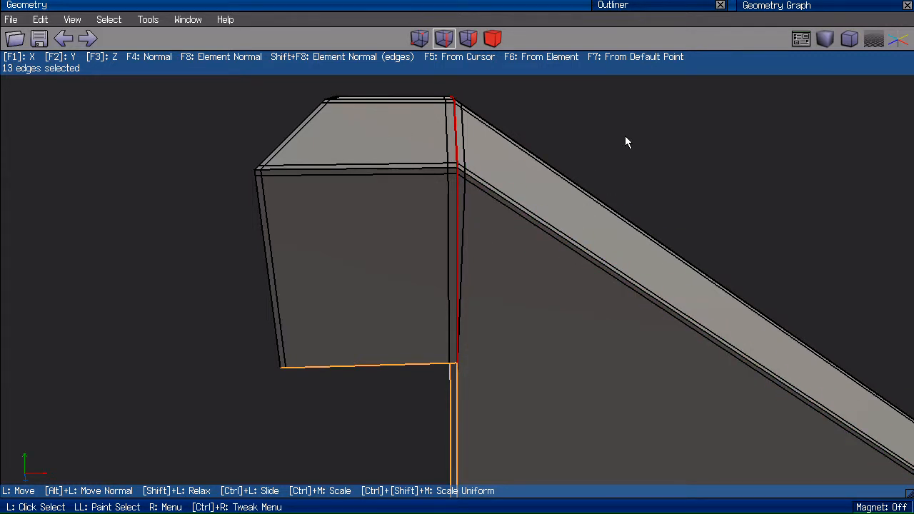
Connect the ring of the upper post's lengthwise edges with a new edge loop around the middle of the post.
{"action": "left_click", "coordinate": [371, 178]}
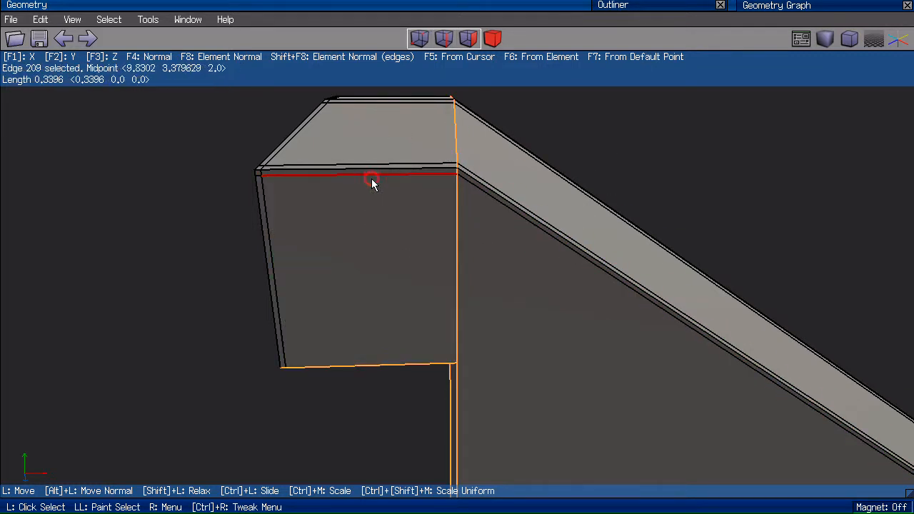
{"action": "key", "text": "g"}
{"action": "middle_click", "coordinate": [190, 156]}
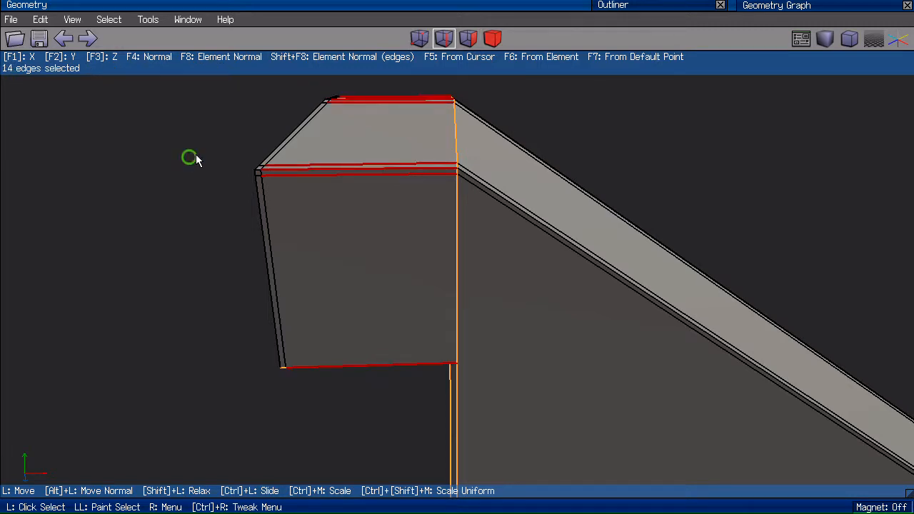
{"action": "left_click", "coordinate": [243, 165]}
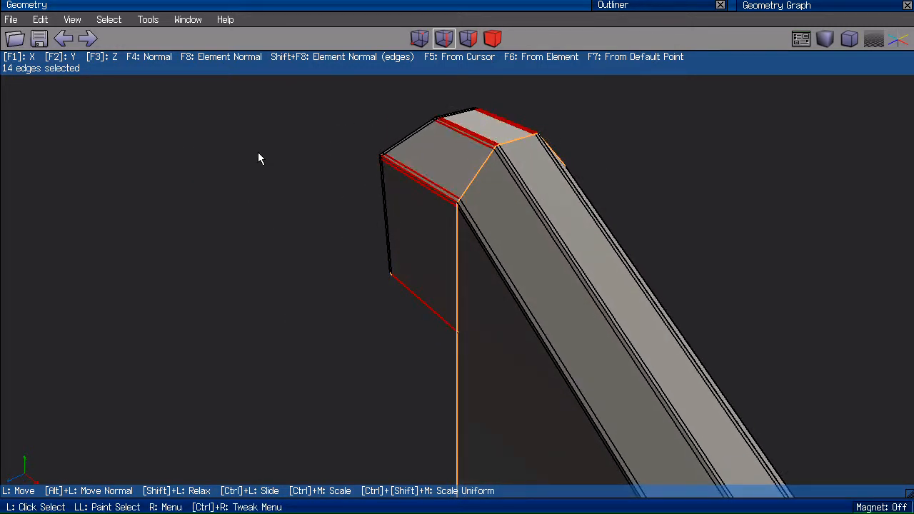
{"action": "middle_click", "coordinate": [257, 150]}
{"action": "left_click", "coordinate": [240, 148]}
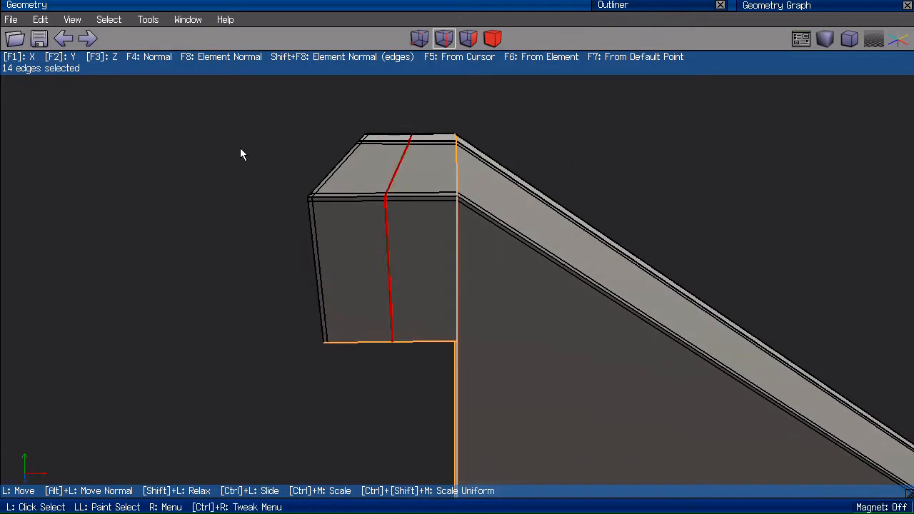
{"action": "key", "text": "w"}
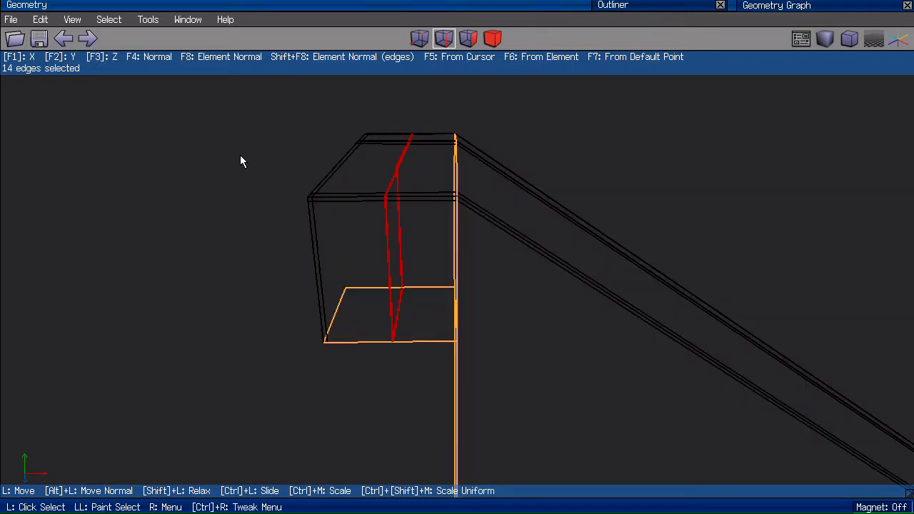
{"action": "key", "text": "w"}
Slide the upper post's new loop -100% onto the junction with the sloping part, and offset it back by about 0.01.
{"action": "key", "text": "s"}
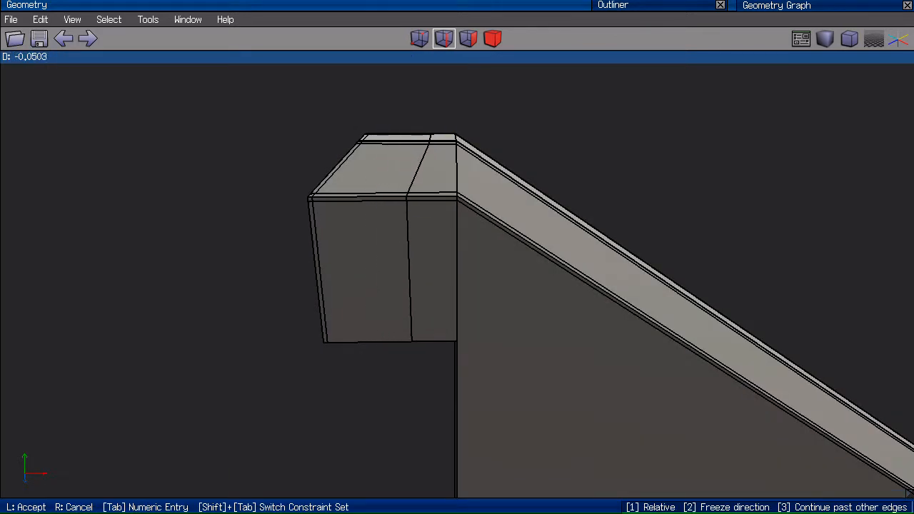
{"action": "key", "text": "1"}
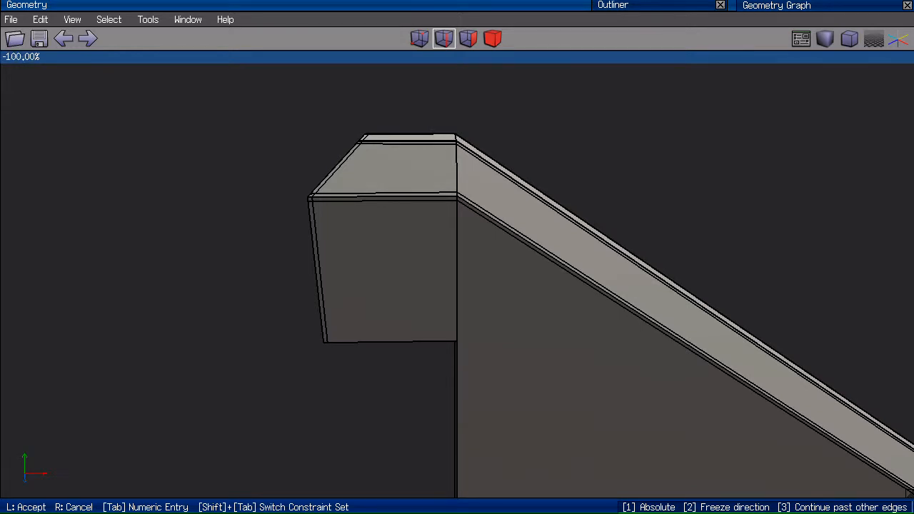
{"action": "left_click", "coordinate": [241, 164]}
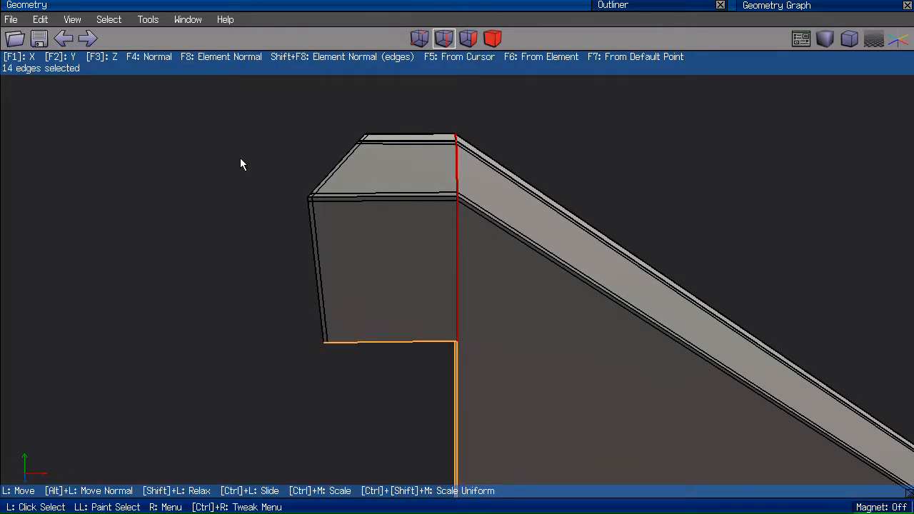
{"action": "left_click", "coordinate": [241, 160], "text": "ctrl"}
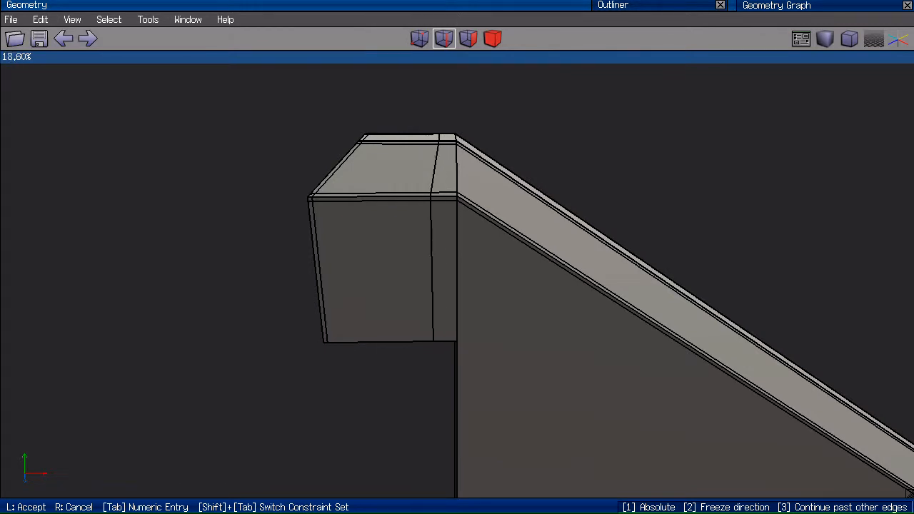
{"action": "key", "text": "1"}
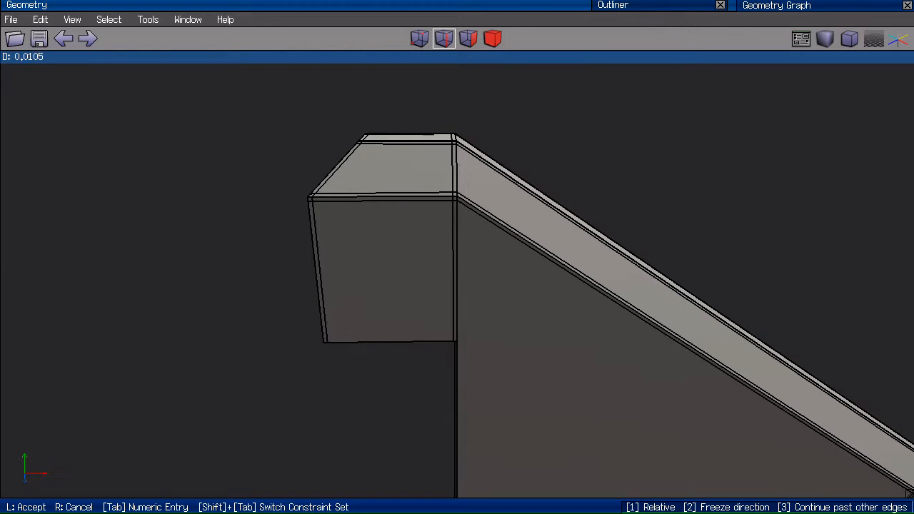
{"action": "left_click", "coordinate": [265, 178]}
Connect the ring of the sloping part's lengthwise edges with a new edge loop around the middle of the wall.
{"action": "middle_click", "coordinate": [264, 169]}
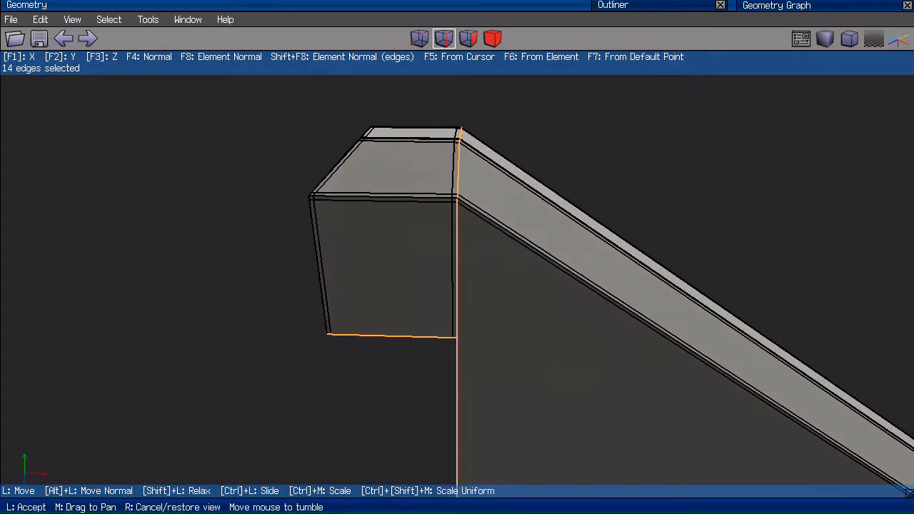
{"action": "left_click", "coordinate": [506, 227]}
{"action": "scroll", "coordinate": [511, 221], "scroll_direction": "down", "scroll_amount": 6}
{"action": "left_click", "coordinate": [523, 206]}
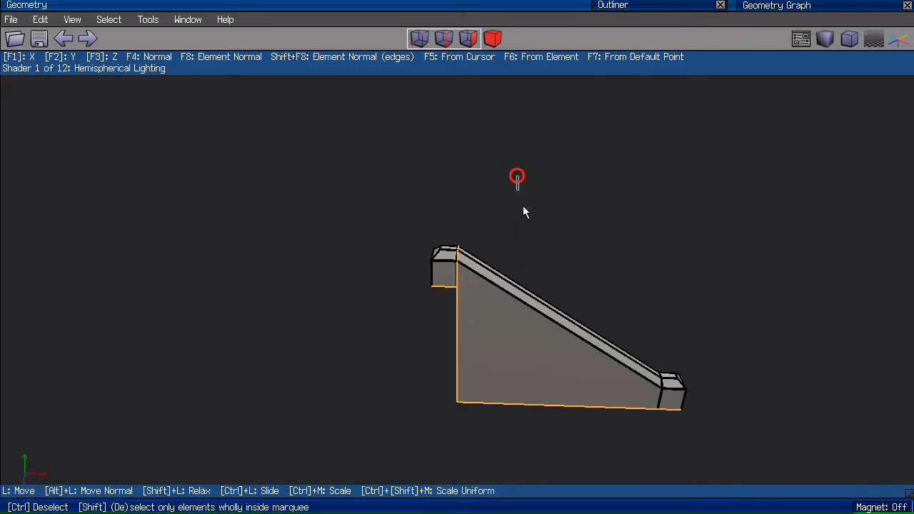
{"action": "key", "text": "c"}
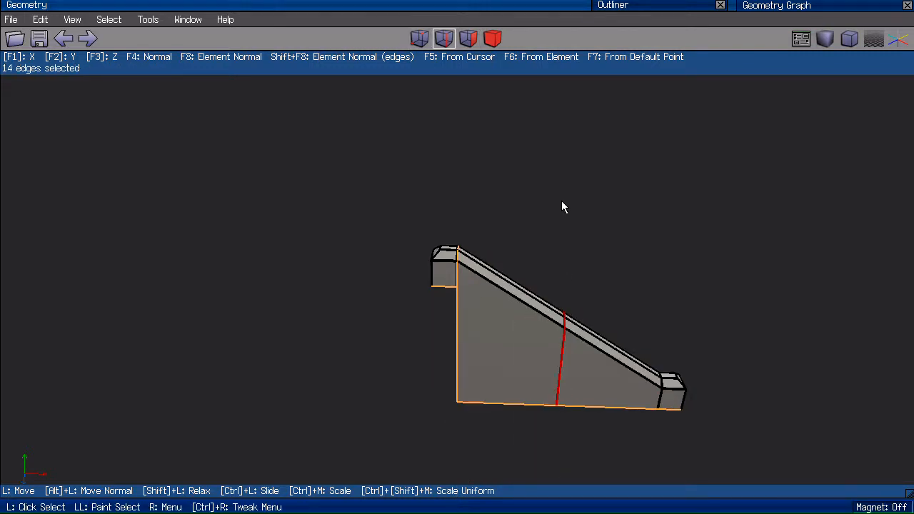
Slide the sloping part's new loop in relative mode all the way onto its junction with the upper post.
{"action": "key", "text": "s"}
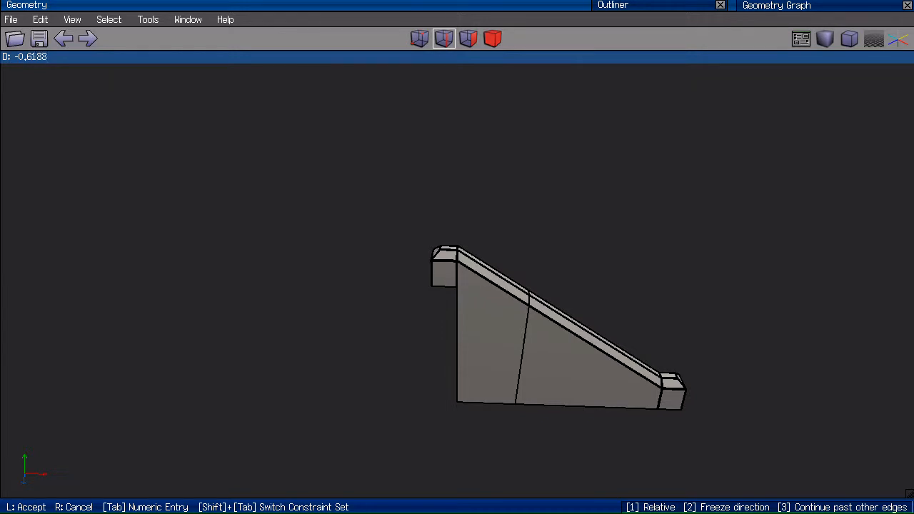
{"action": "key", "text": "1"}
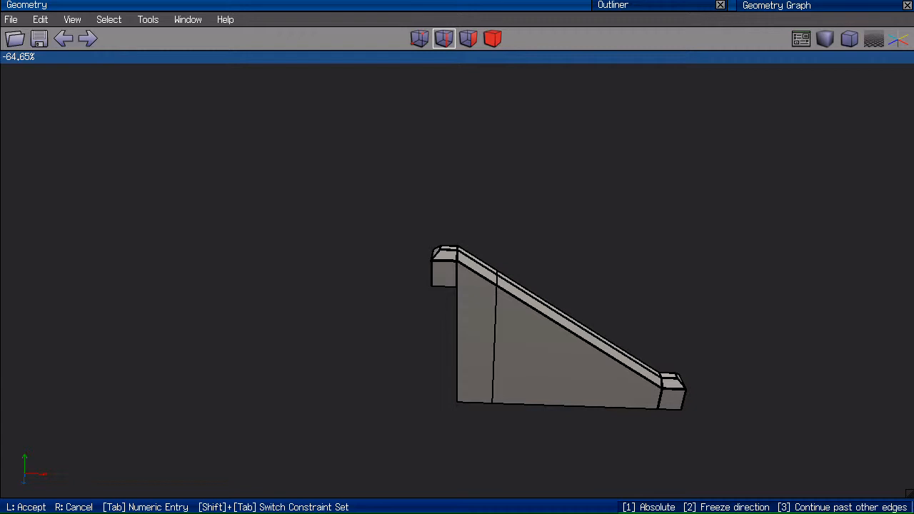
{"action": "scroll", "coordinate": [457, 277], "scroll_direction": "up", "scroll_amount": 3}
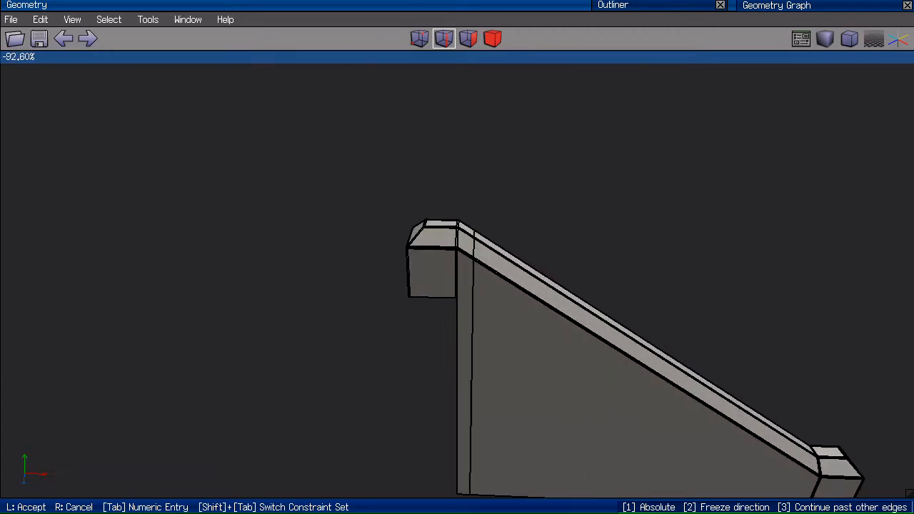
{"action": "left_click", "coordinate": [509, 208]}
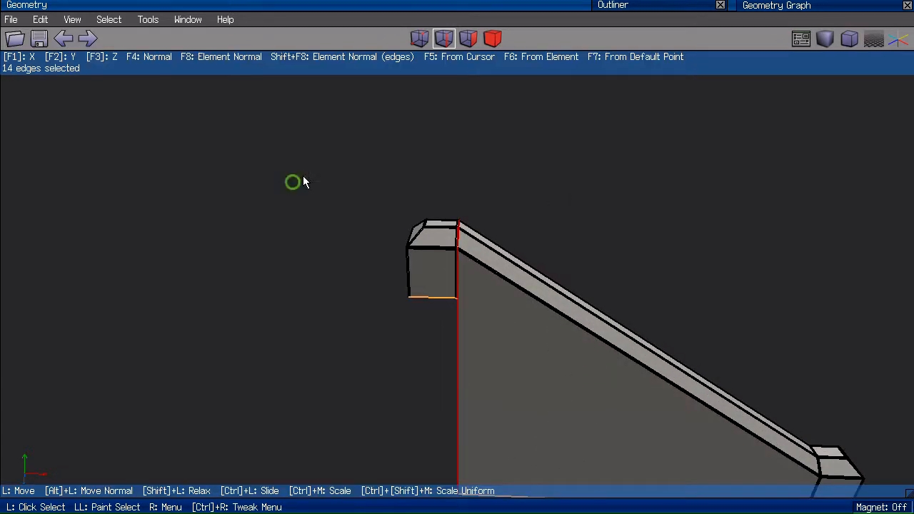
Slide the sloping part's new loop back from the junction by about 0.03 in absolute mode.
{"action": "middle_click", "coordinate": [303, 182]}
{"action": "left_click", "coordinate": [303, 182]}
{"action": "left_click", "coordinate": [303, 182], "text": "ctrl"}
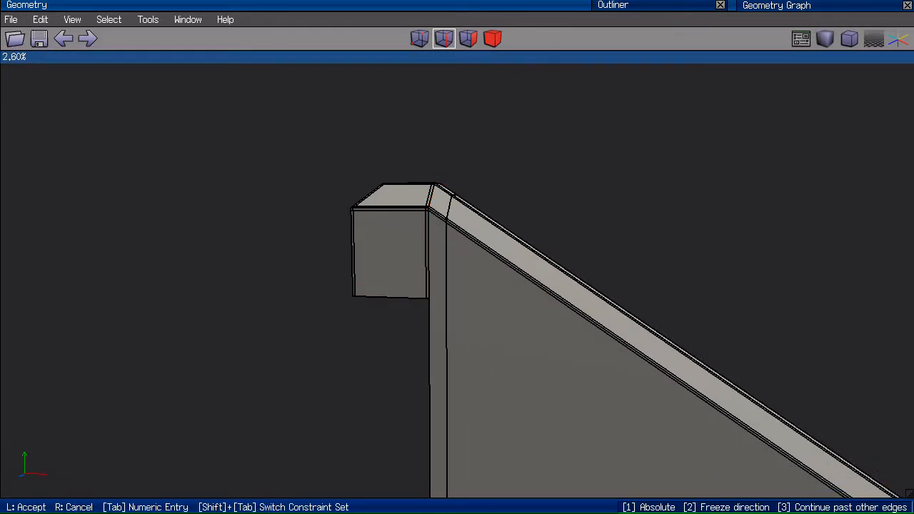
{"action": "left_click", "coordinate": [443, 214]}
{"action": "middle_click", "coordinate": [443, 215]}
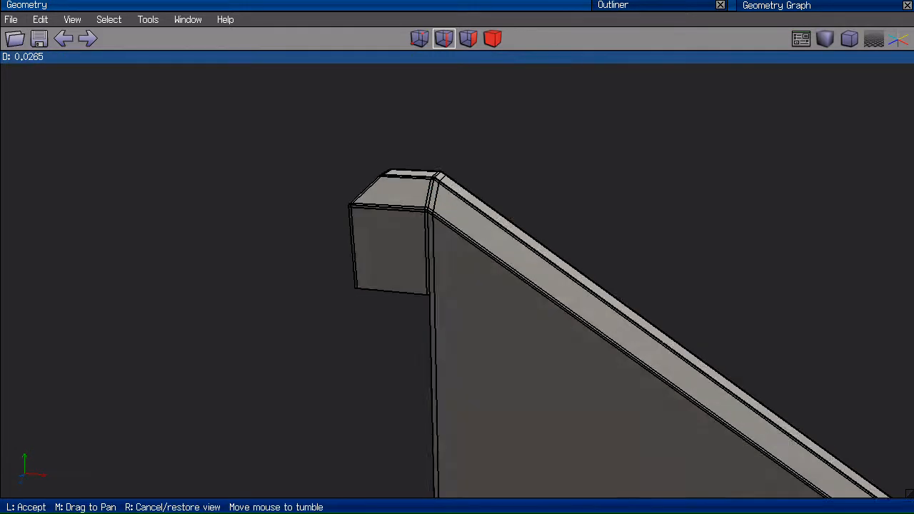
{"action": "left_click", "coordinate": [410, 409]}
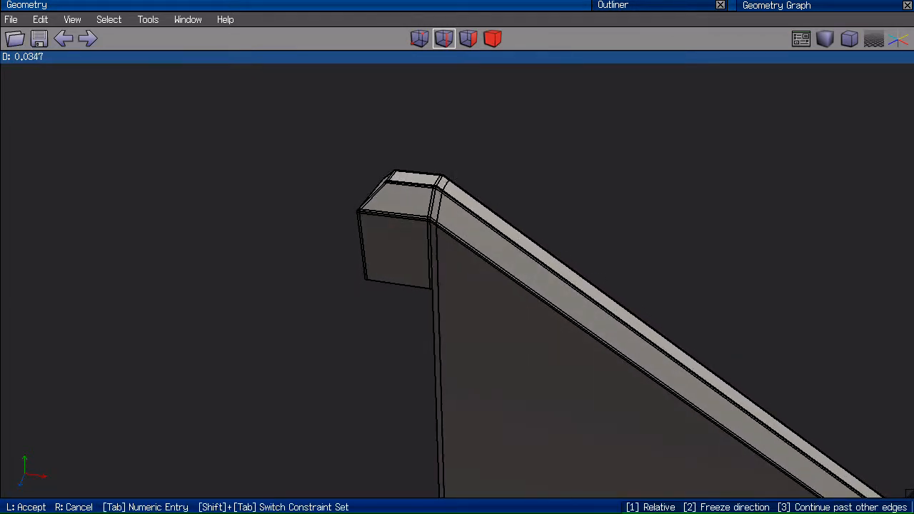
{"action": "left_click", "coordinate": [410, 409]}
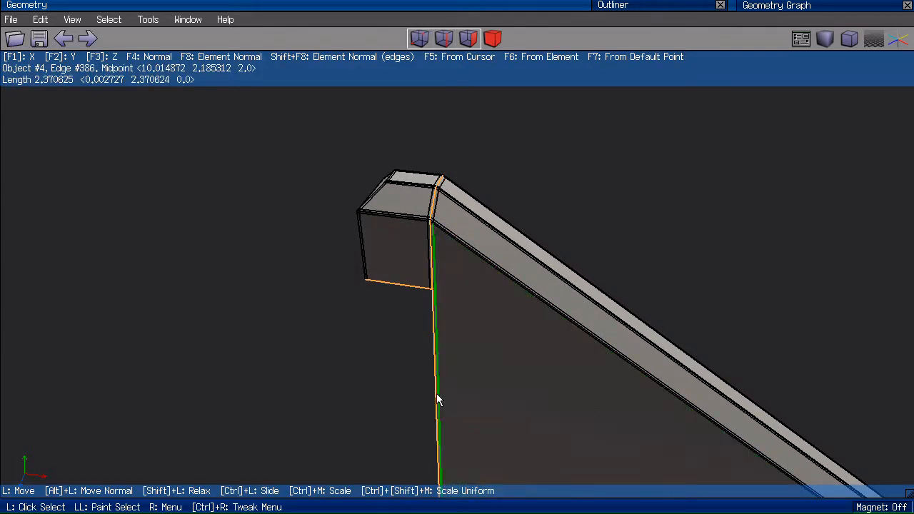
Soften the hard edge loop where the upper post meets the sloping part, and check the junction in the smooth preview.
{"action": "middle_click", "coordinate": [288, 229]}
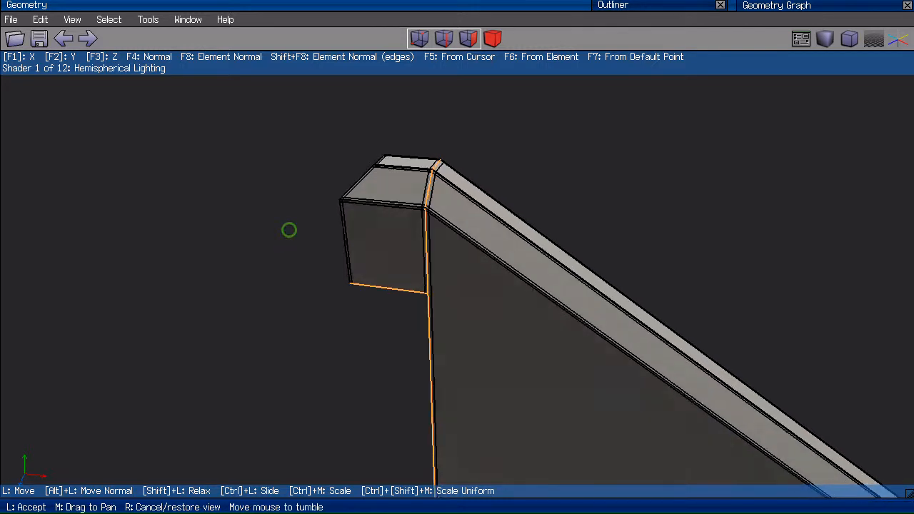
{"action": "left_click", "coordinate": [265, 296]}
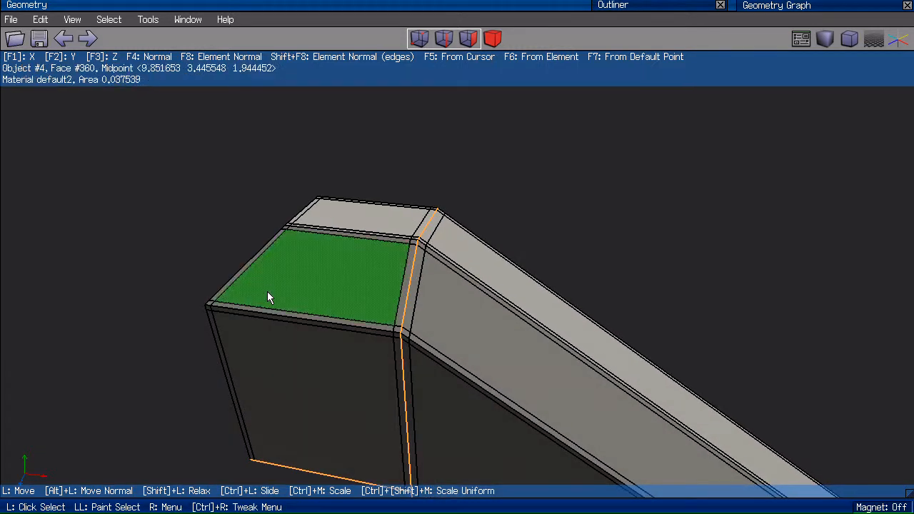
{"action": "left_click", "coordinate": [428, 230]}
{"action": "key", "text": "l"}
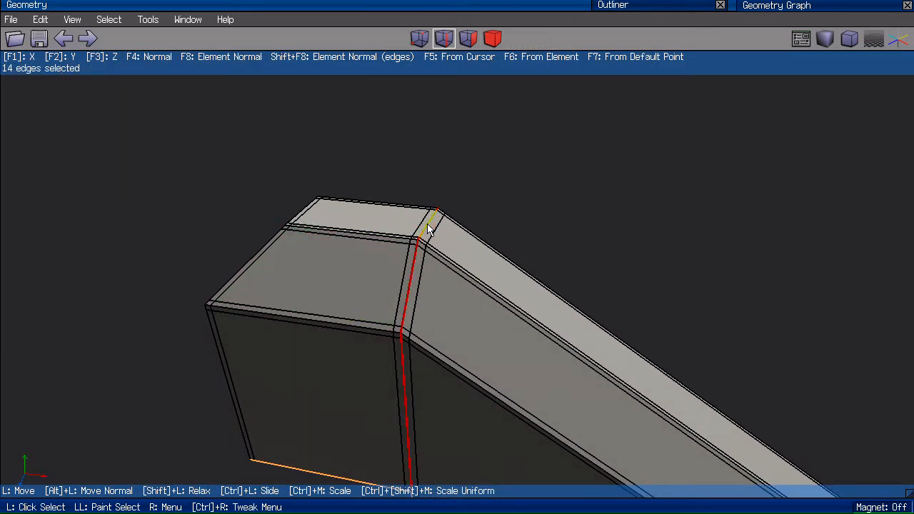
{"action": "key", "text": "a"}
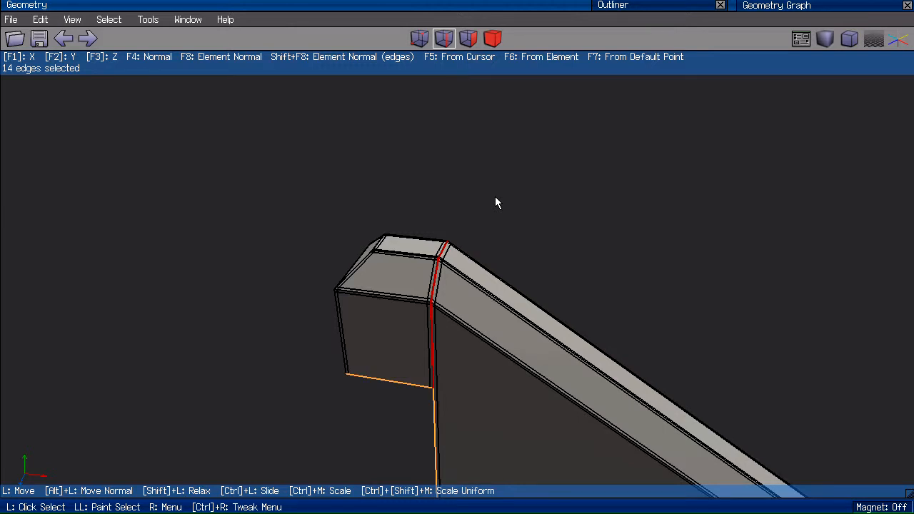
{"action": "key", "text": "space"}
{"action": "key", "text": "Tab"}
{"action": "middle_click", "coordinate": [497, 200]}
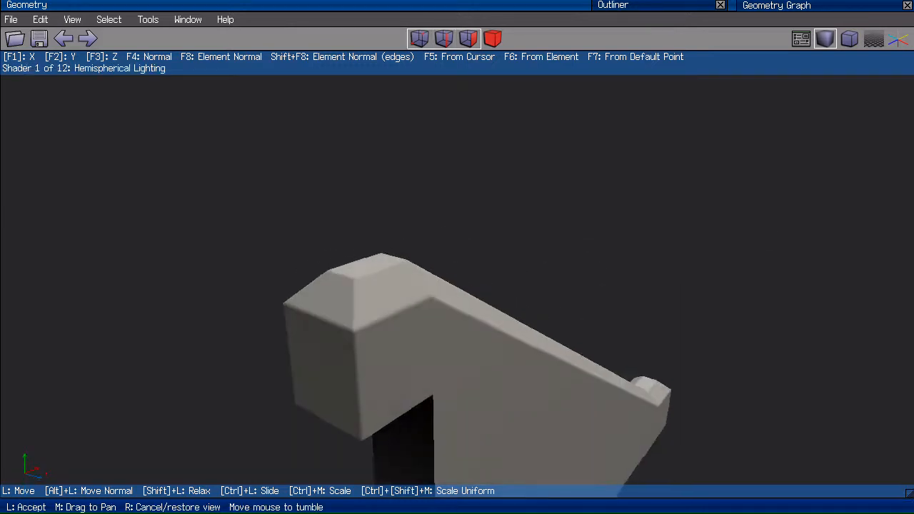
{"action": "left_click", "coordinate": [500, 214]}
{"action": "key", "text": "Tab"}
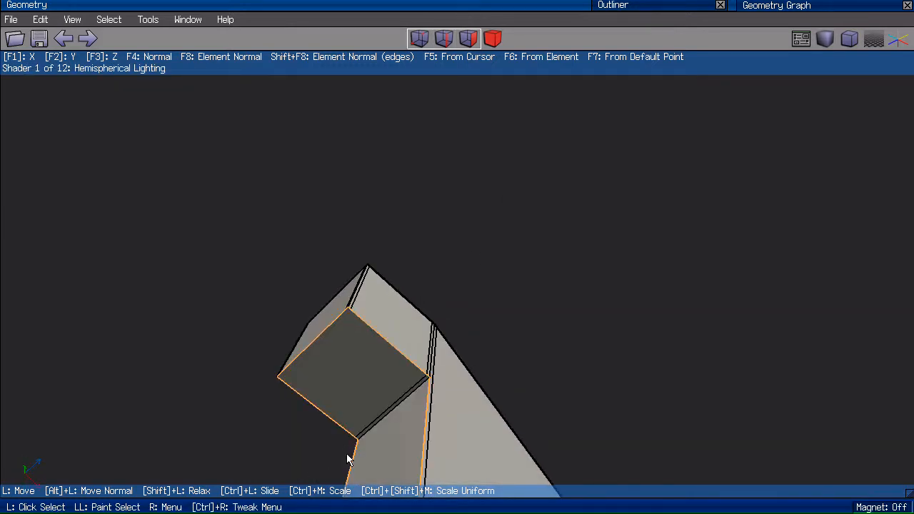
Make the underside edge where the upper post meets the wall hard, and preview the smoothed shape.
{"action": "left_click", "coordinate": [406, 419]}
{"action": "key", "text": "Tab"}
{"action": "middle_click", "coordinate": [501, 275]}
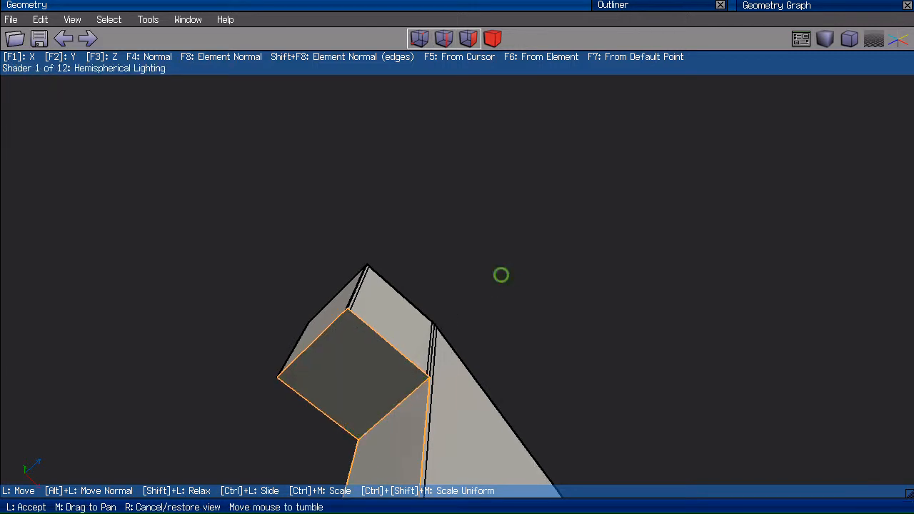
{"action": "left_click", "coordinate": [501, 275]}
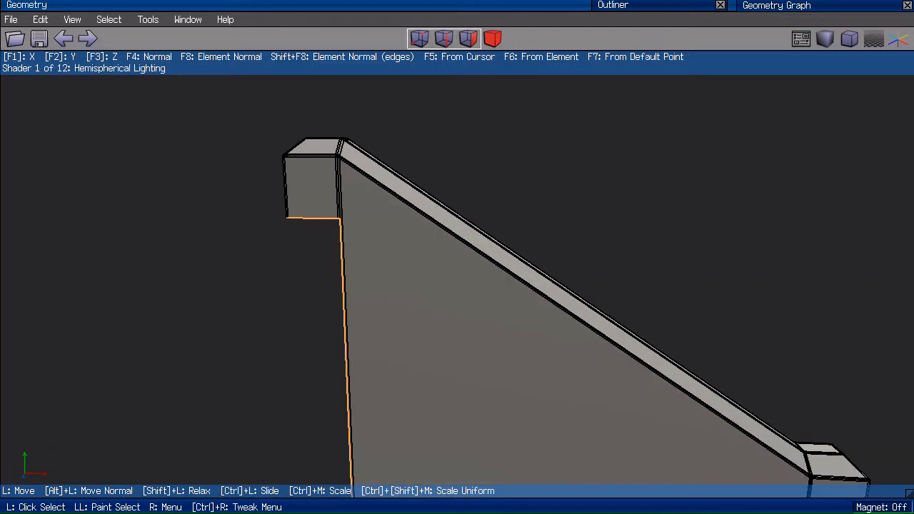
Inspect the narrow face along the wall's vertical edge below the upper post, including the vertices that bound it.
{"action": "scroll", "coordinate": [550, 322], "scroll_direction": "down", "scroll_amount": 2}
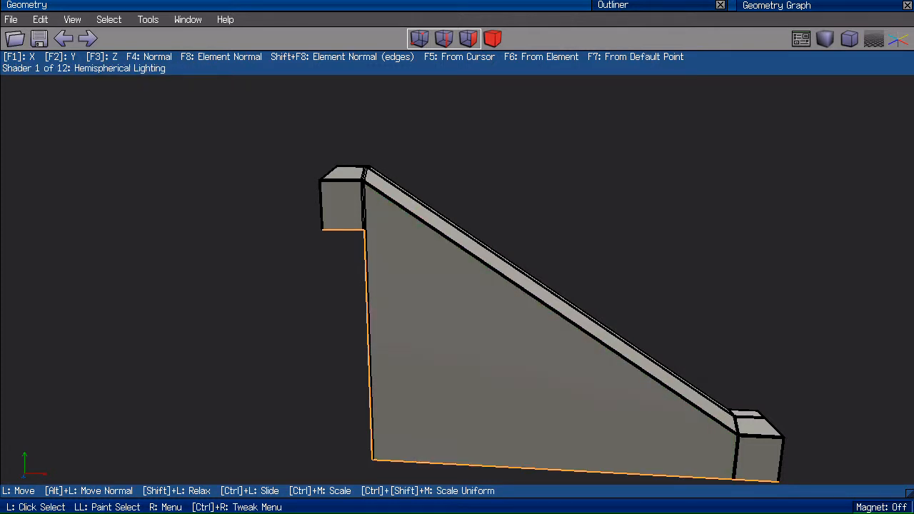
{"action": "scroll", "coordinate": [457, 278], "scroll_direction": "up", "scroll_amount": 3}
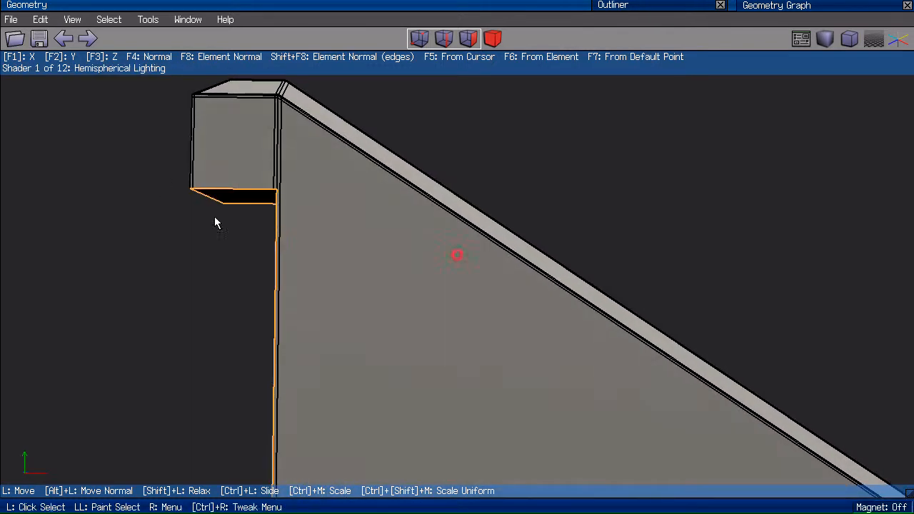
{"action": "key", "text": "f"}
{"action": "scroll", "coordinate": [165, 249], "scroll_direction": "up", "scroll_amount": 3}
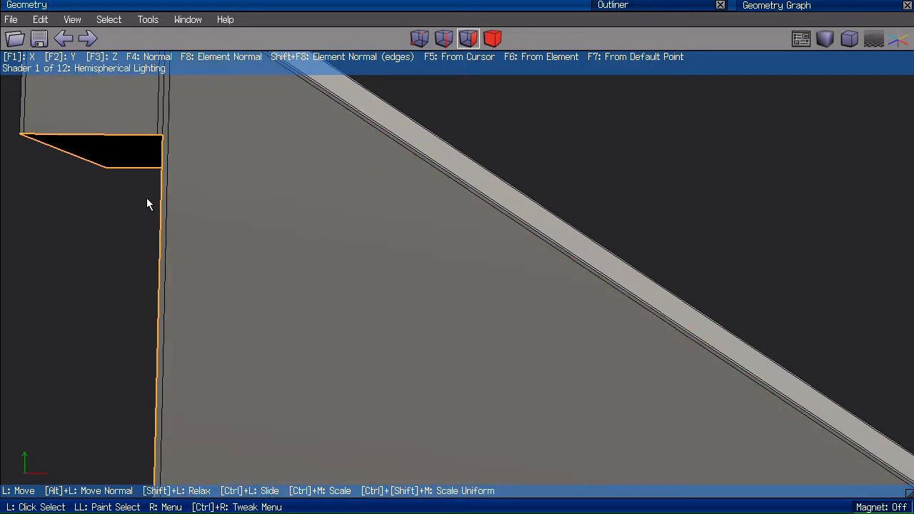
{"action": "left_click", "coordinate": [162, 198]}
{"action": "scroll", "coordinate": [150, 214], "scroll_direction": "down", "scroll_amount": 5}
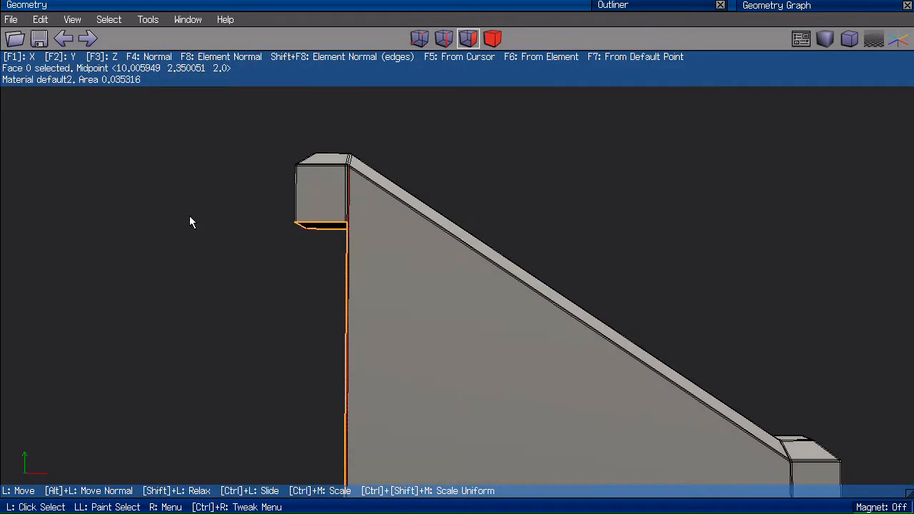
{"action": "middle_click", "coordinate": [190, 218]}
{"action": "left_click", "coordinate": [192, 214]}
{"action": "key", "text": "v"}
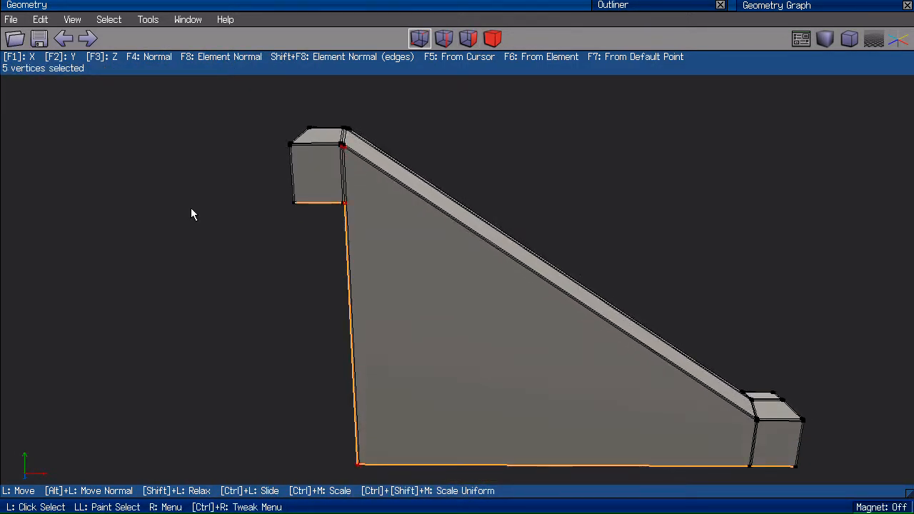
{"action": "key", "text": "space"}
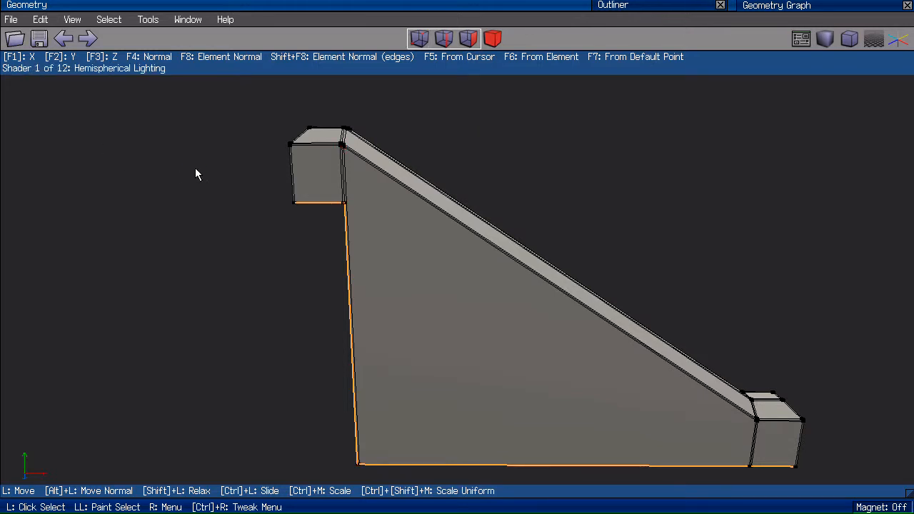
Examine the side border's wall, upper post underside and sloping rim from several angles.
{"action": "middle_click", "coordinate": [195, 167]}
{"action": "left_click", "coordinate": [202, 166]}
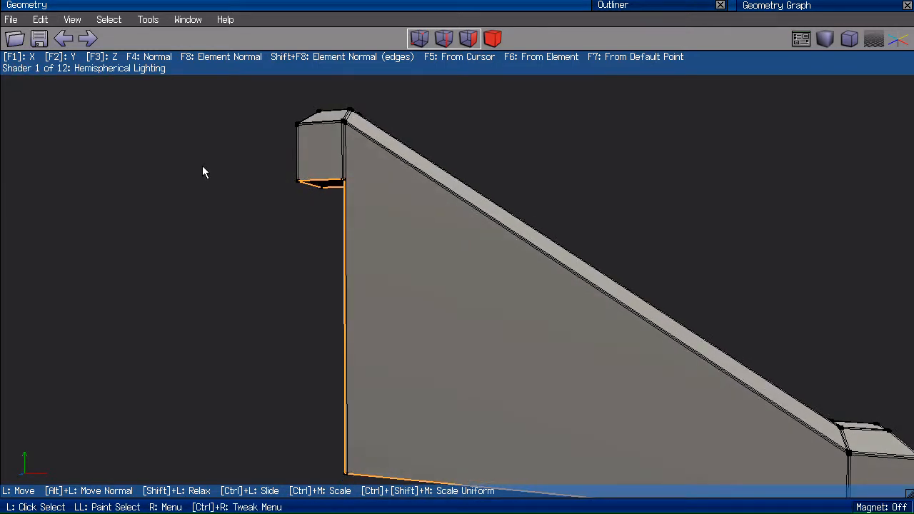
{"action": "scroll", "coordinate": [202, 166], "scroll_direction": "down", "scroll_amount": 3}
{"action": "middle_click", "coordinate": [284, 216]}
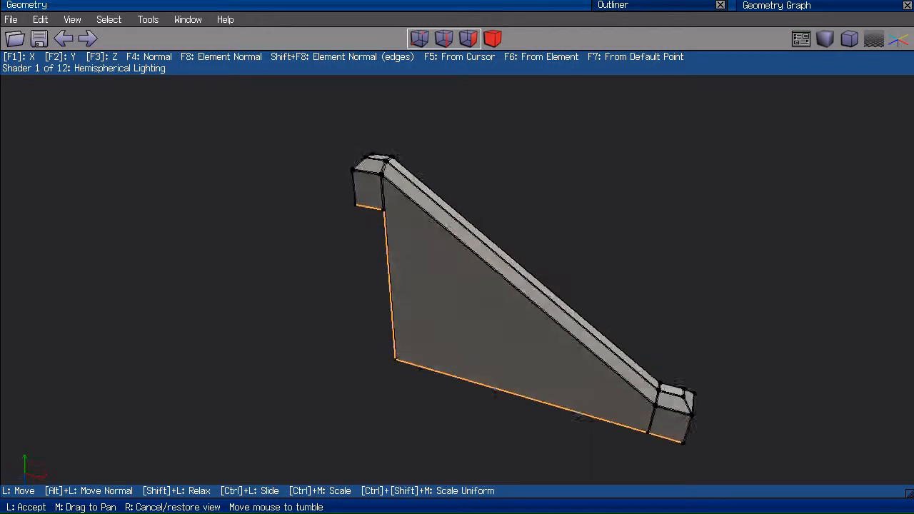
{"action": "left_click", "coordinate": [314, 214]}
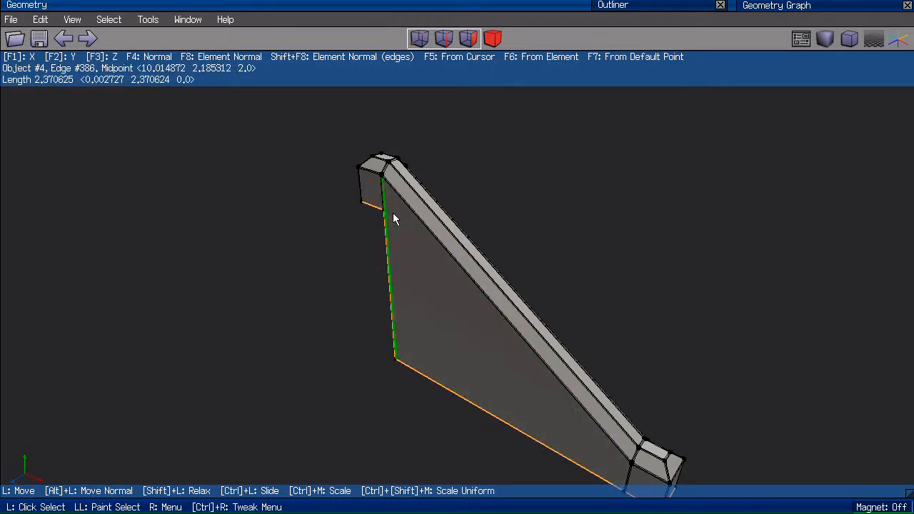
{"action": "middle_click", "coordinate": [284, 187]}
{"action": "left_click", "coordinate": [284, 197]}
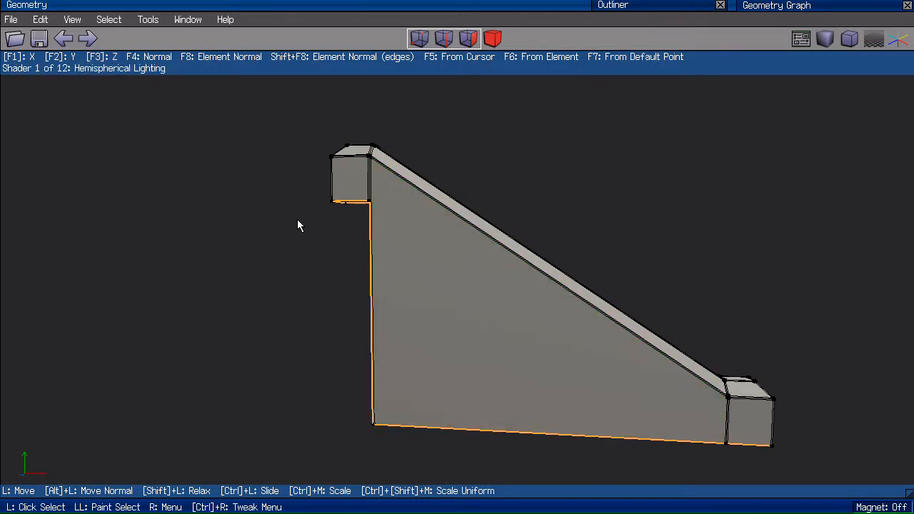
{"action": "middle_click", "coordinate": [256, 177]}
{"action": "left_click", "coordinate": [257, 181]}
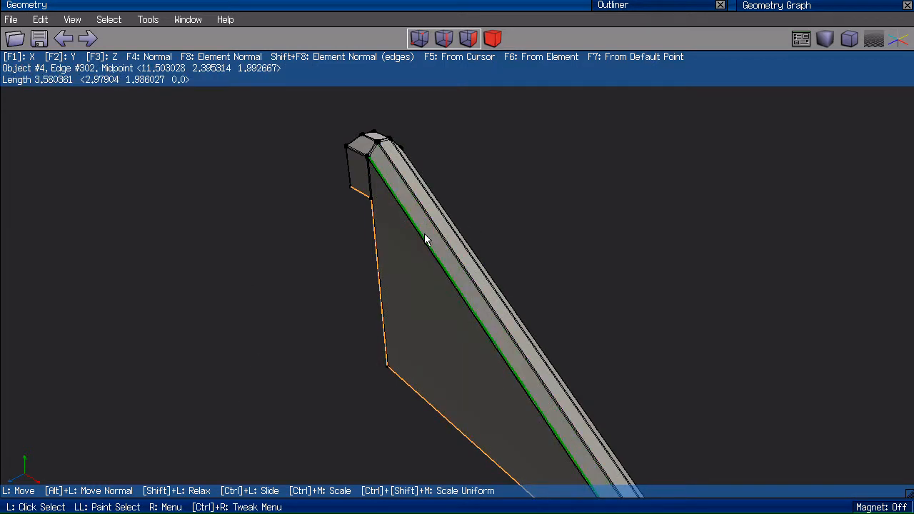
{"action": "middle_click", "coordinate": [292, 160]}
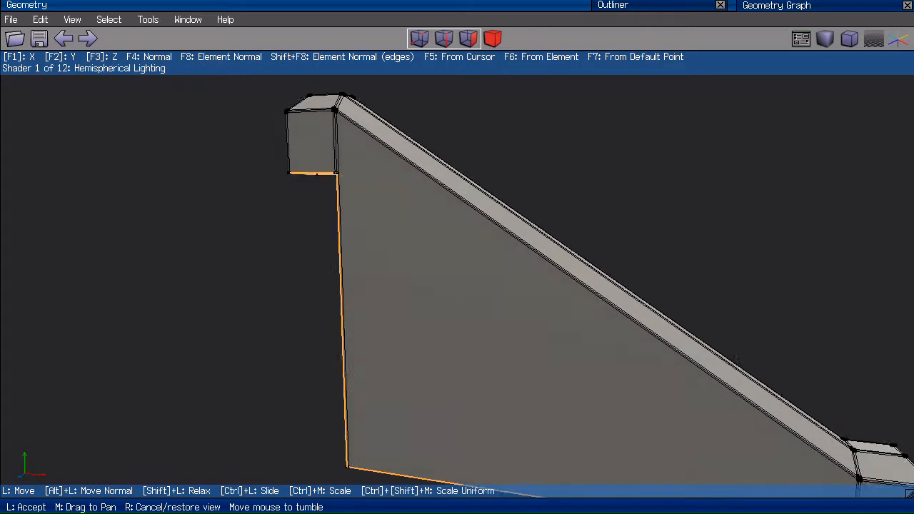
{"action": "left_click", "coordinate": [219, 171]}
{"action": "middle_click", "coordinate": [219, 166]}
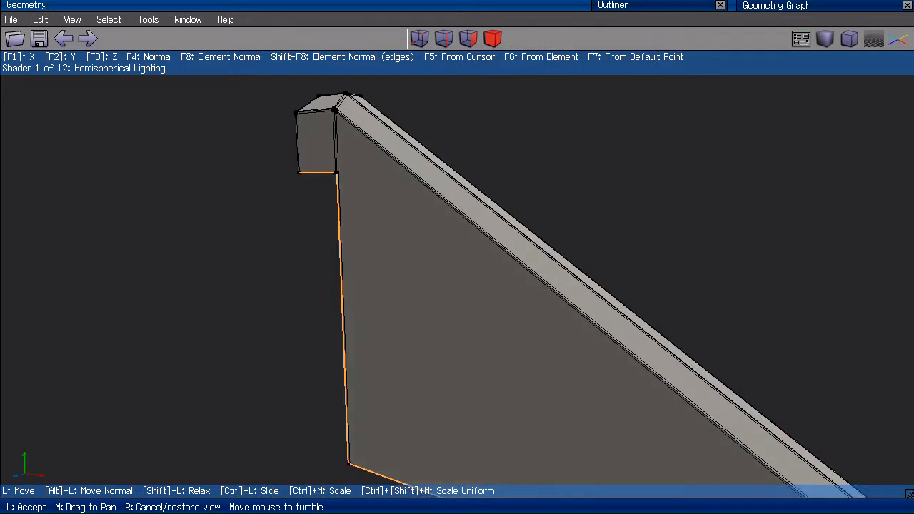
{"action": "left_click", "coordinate": [218, 166]}
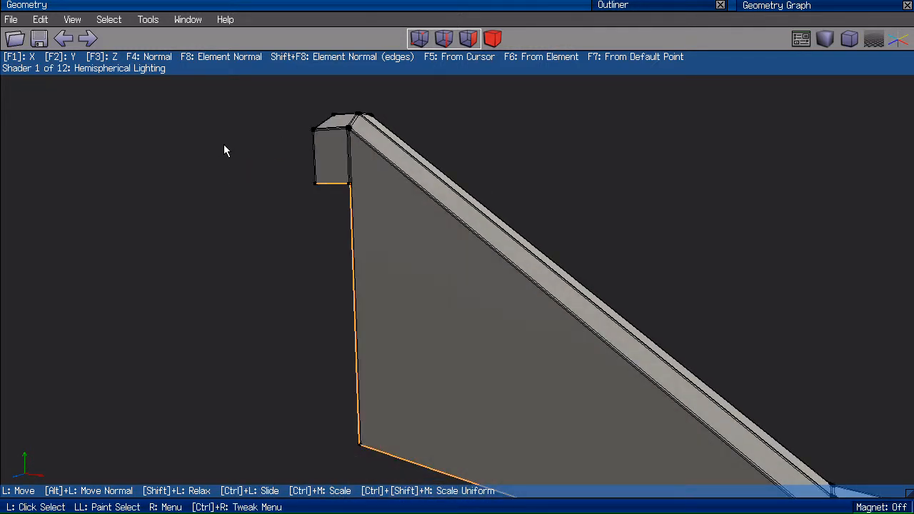
{"action": "middle_click", "coordinate": [263, 138]}
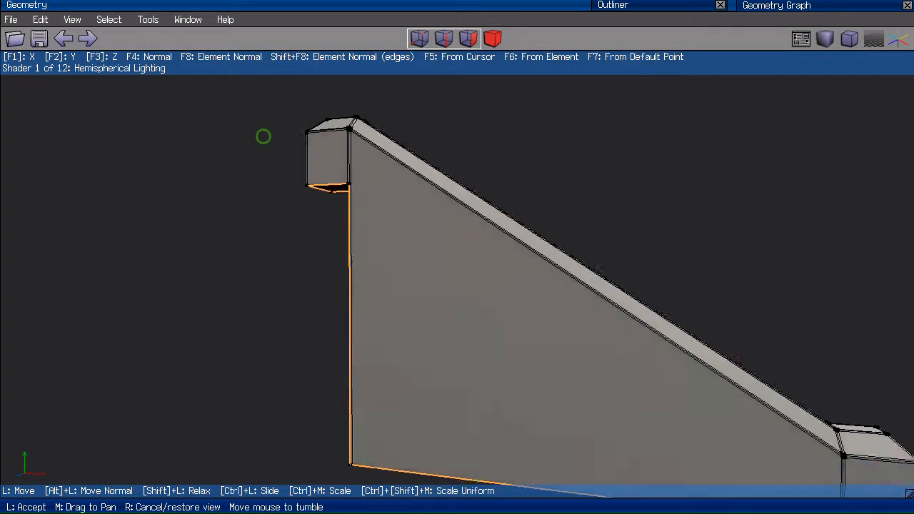
{"action": "middle_click_drag", "start_coordinate": [263, 138], "coordinate": [162, 85]}
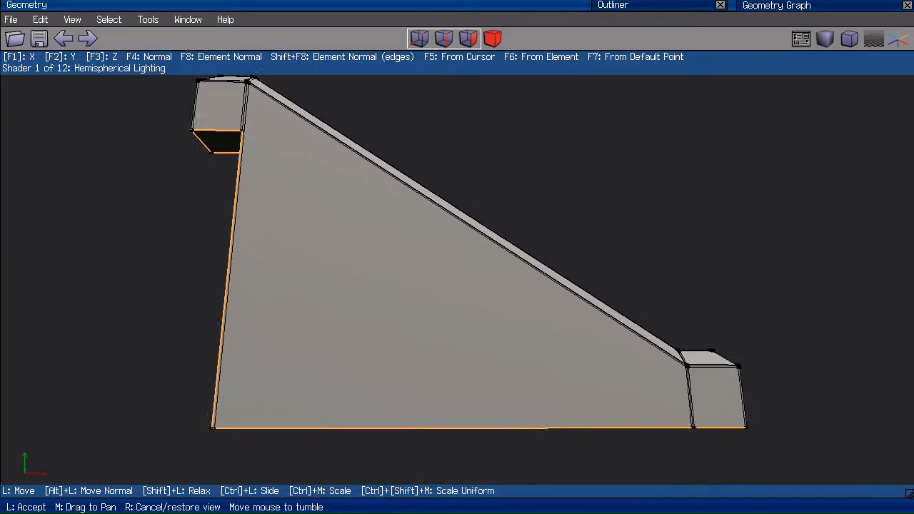
Start a Connect cut on the wall from the bottom vertex where its side face meets the lower post.
{"action": "left_click", "coordinate": [263, 138]}
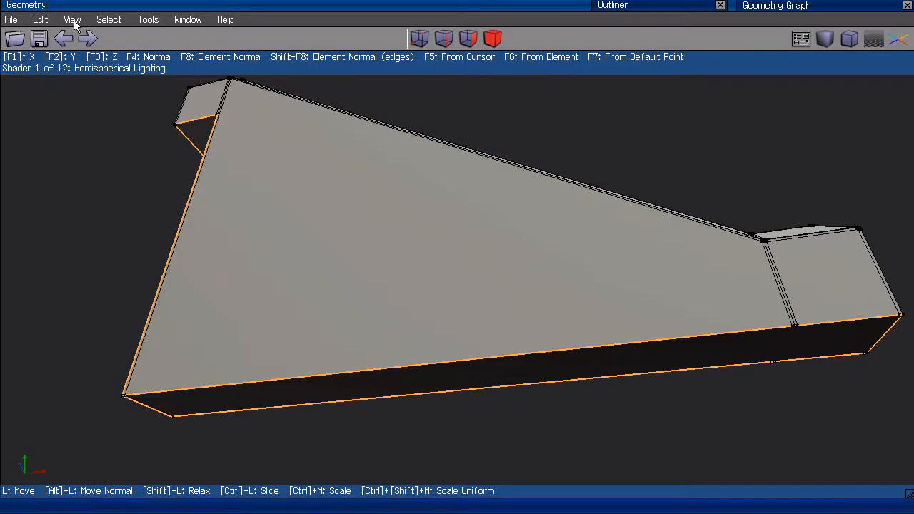
{"action": "left_click", "coordinate": [152, 20]}
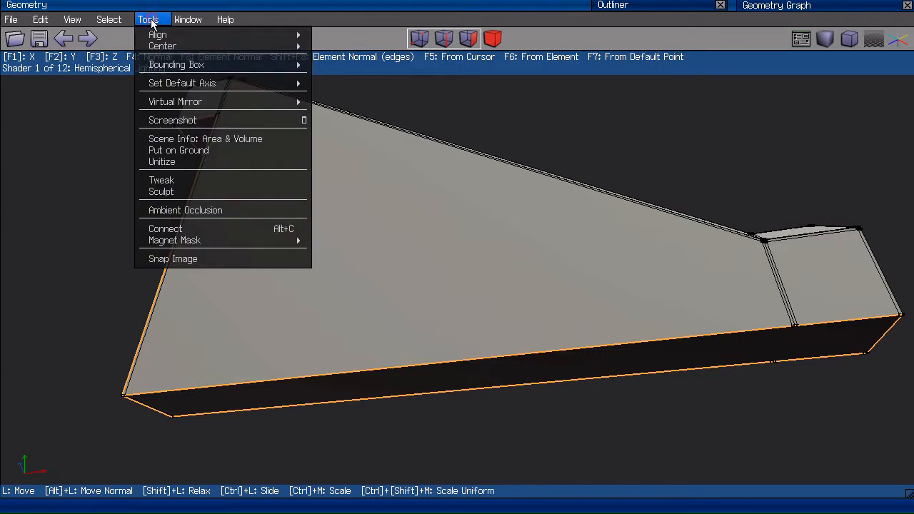
{"action": "left_click", "coordinate": [190, 229]}
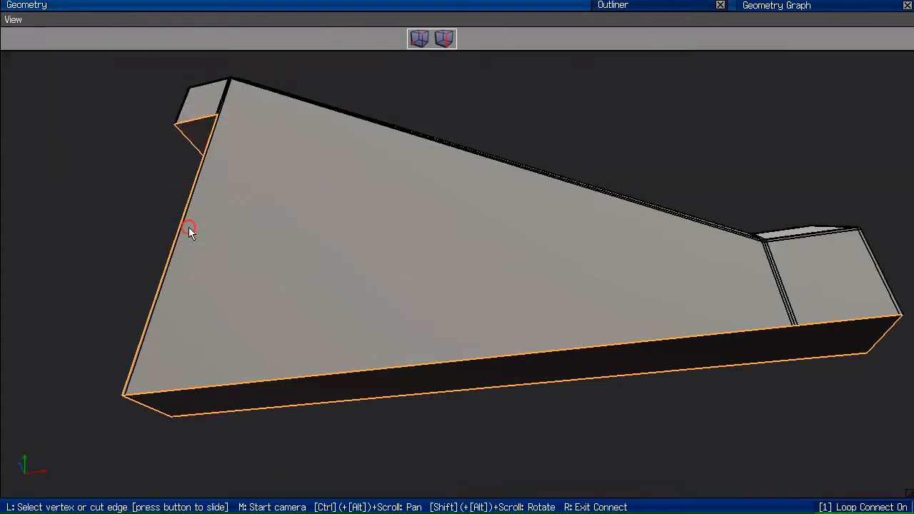
{"action": "middle_click", "coordinate": [562, 124]}
{"action": "left_click", "coordinate": [294, 420]}
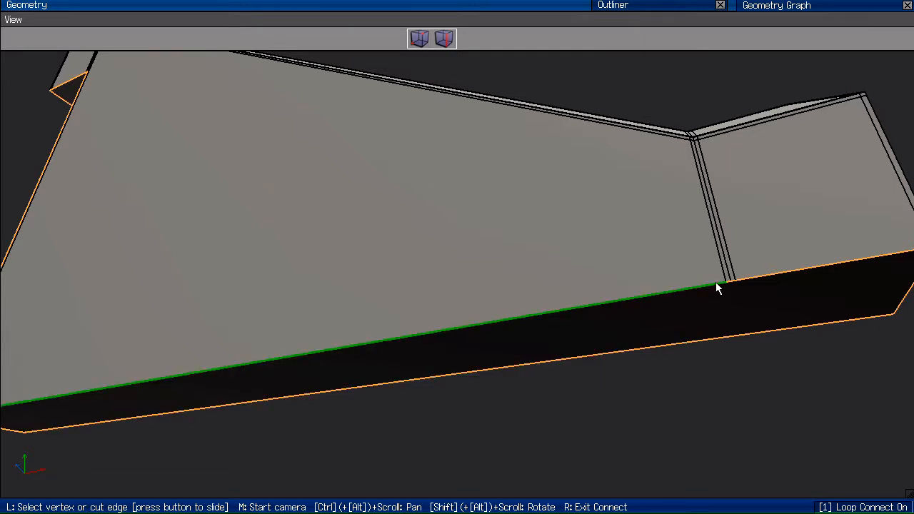
{"action": "left_click", "coordinate": [421, 40]}
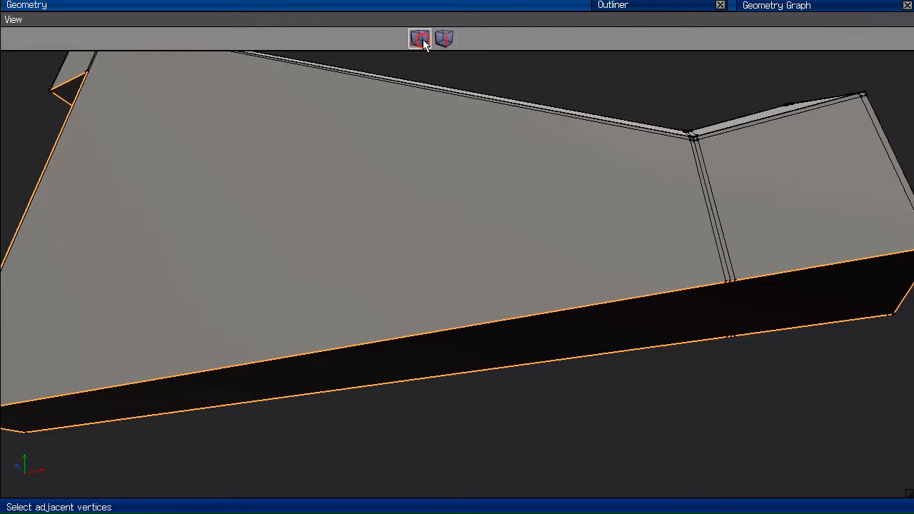
{"action": "left_click", "coordinate": [725, 293]}
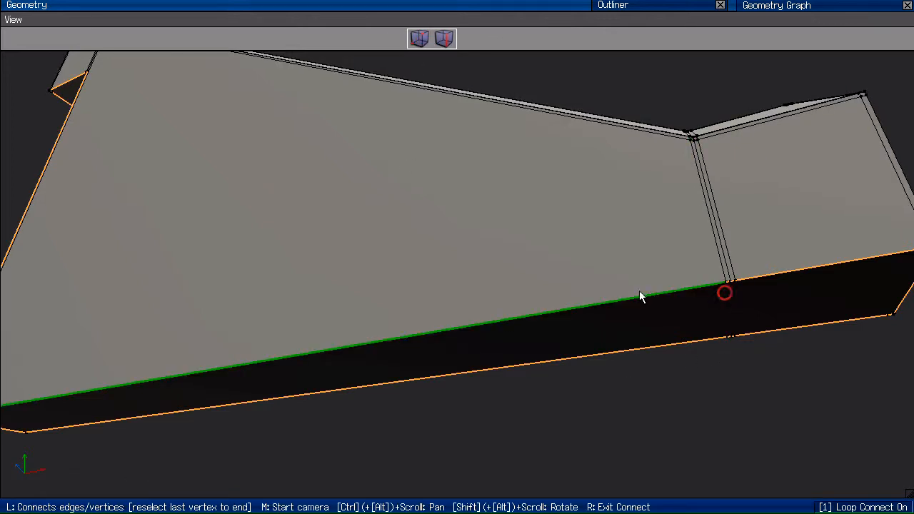
Run the cut diagonally to the wall's vertical support edge, slide it to 84.18%, and join it to the upper post's underside corner.
{"action": "middle_click", "coordinate": [326, 185]}
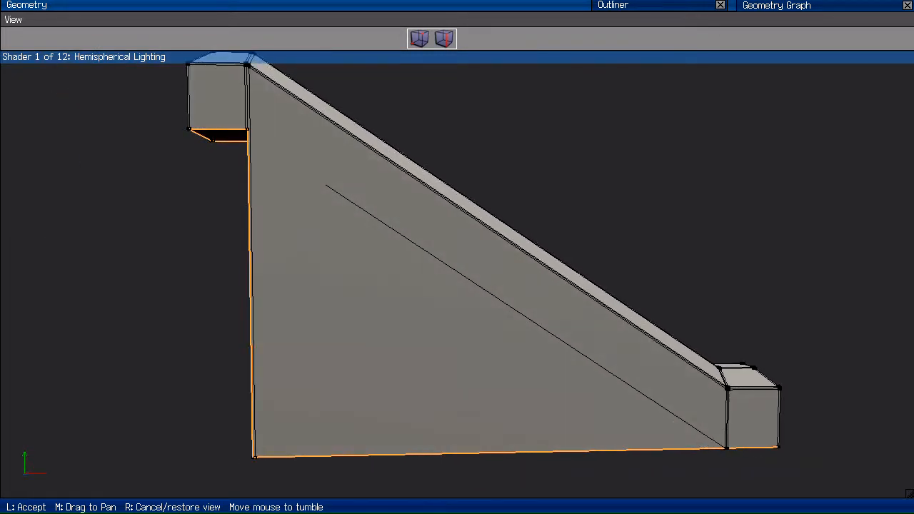
{"action": "left_click", "coordinate": [318, 177]}
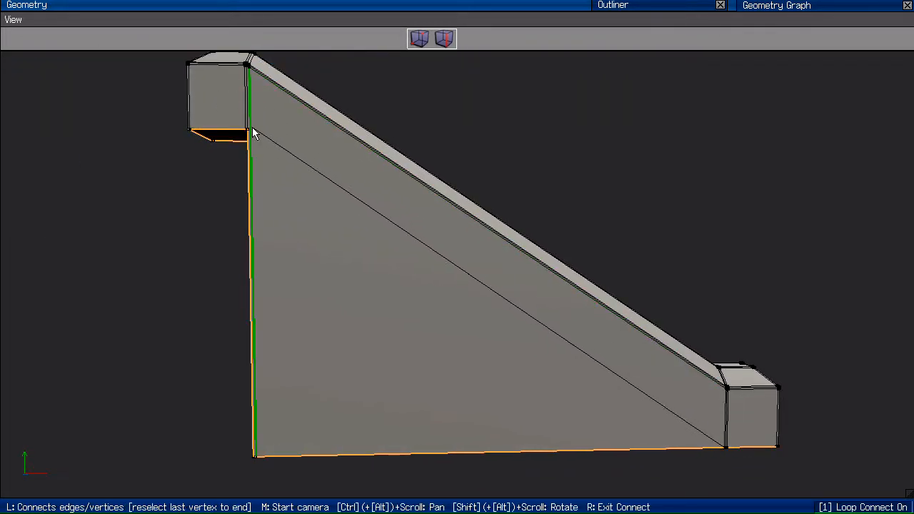
{"action": "scroll", "coordinate": [340, 232], "scroll_direction": "up", "scroll_amount": 8}
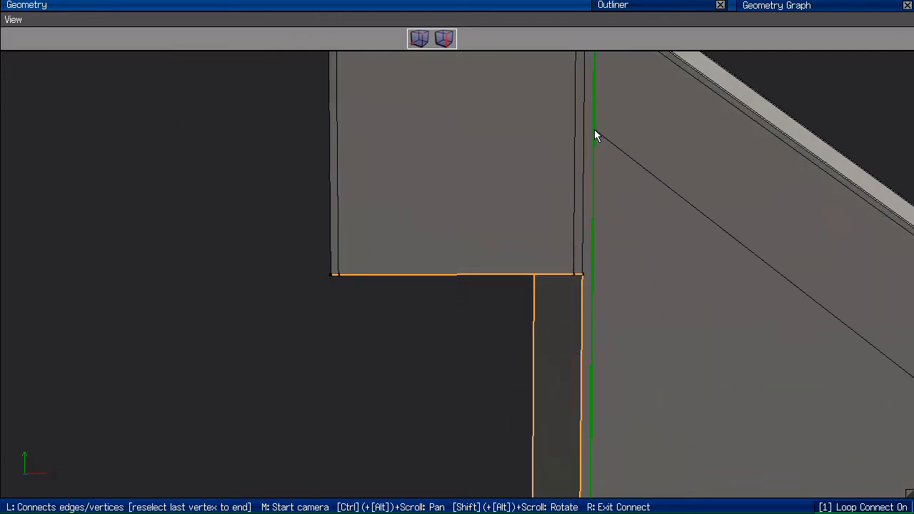
{"action": "left_click", "coordinate": [595, 135]}
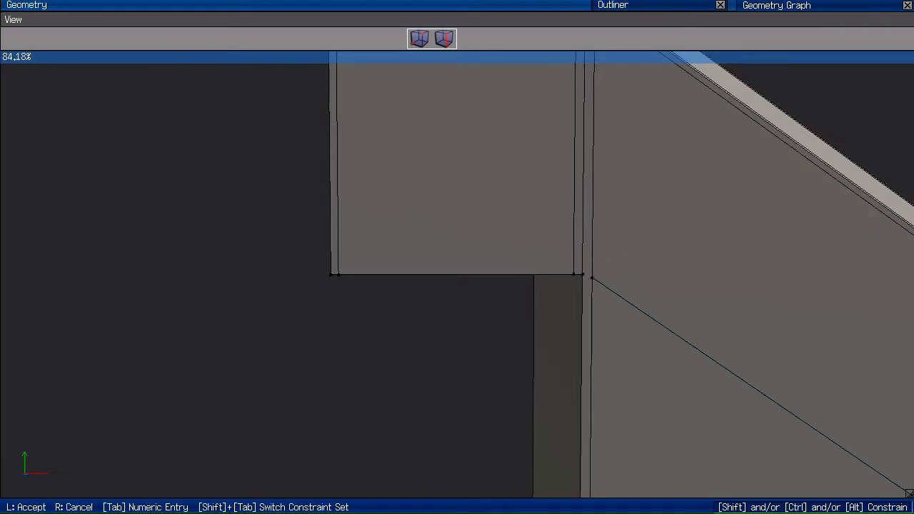
{"action": "left_click", "coordinate": [594, 131]}
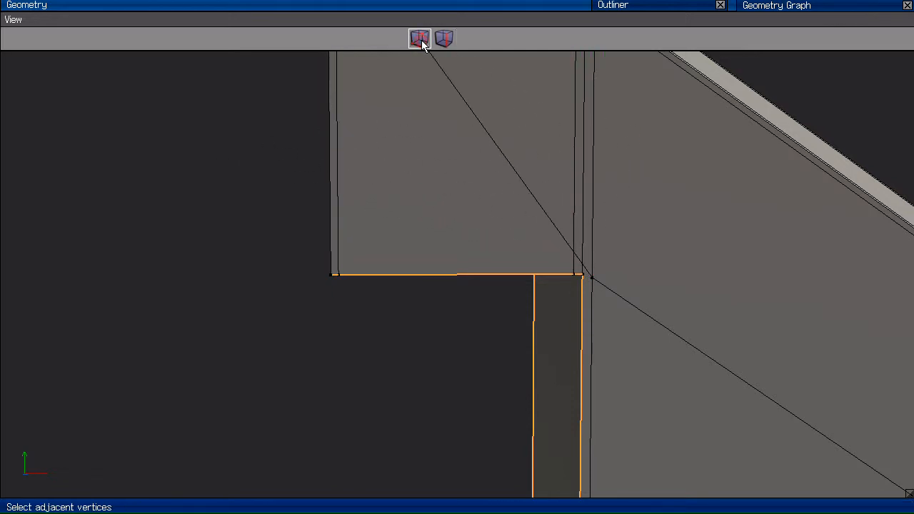
{"action": "right_click", "coordinate": [586, 277]}
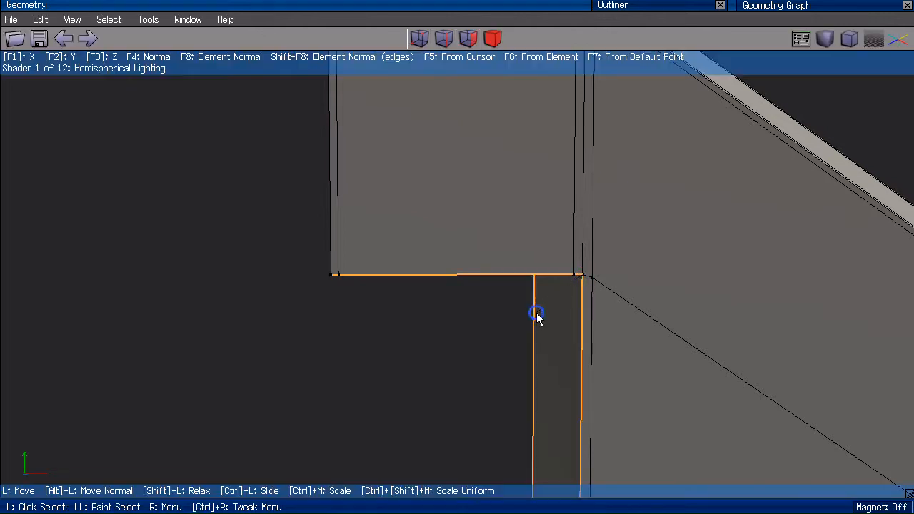
Examine the new diagonal edge, the triangular wall face beneath it and the narrow end face from several angles.
{"action": "middle_click", "coordinate": [337, 312]}
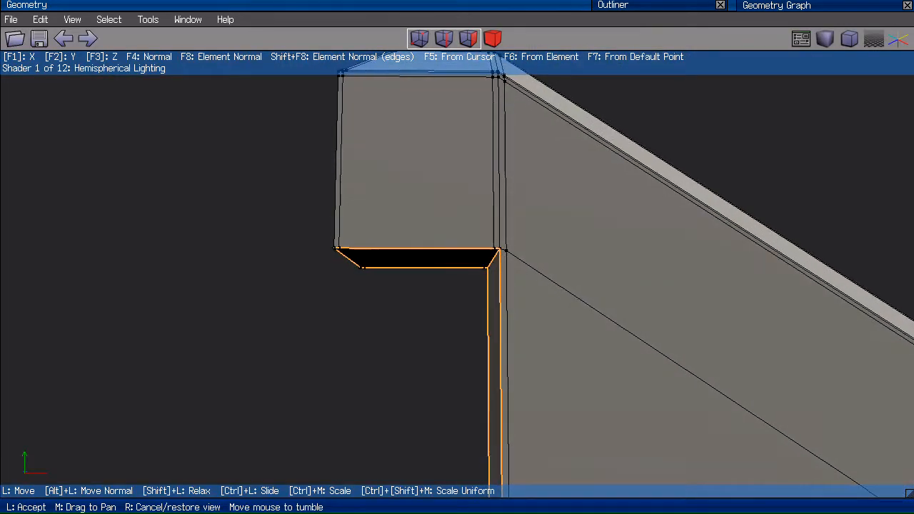
{"action": "left_click", "coordinate": [532, 251]}
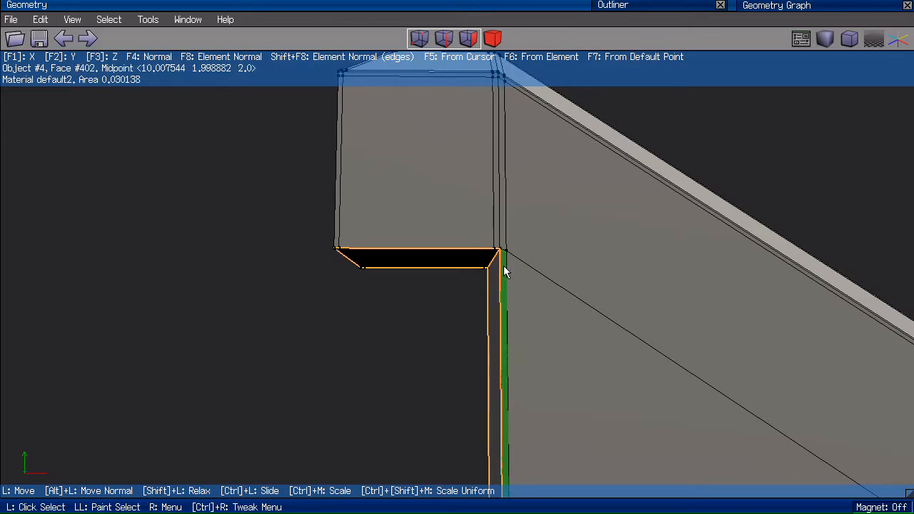
{"action": "scroll", "coordinate": [182, 245], "scroll_direction": "down", "scroll_amount": 3}
{"action": "middle_click", "coordinate": [179, 236]}
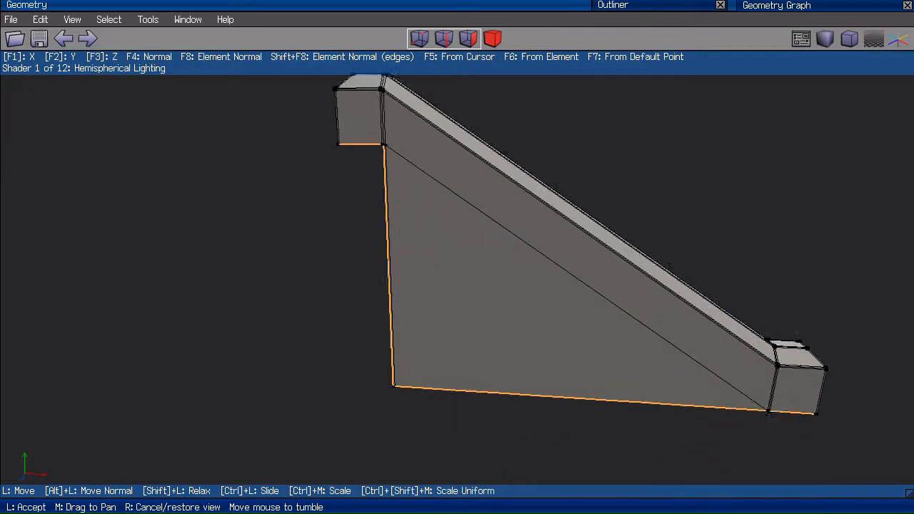
{"action": "left_click", "coordinate": [150, 197]}
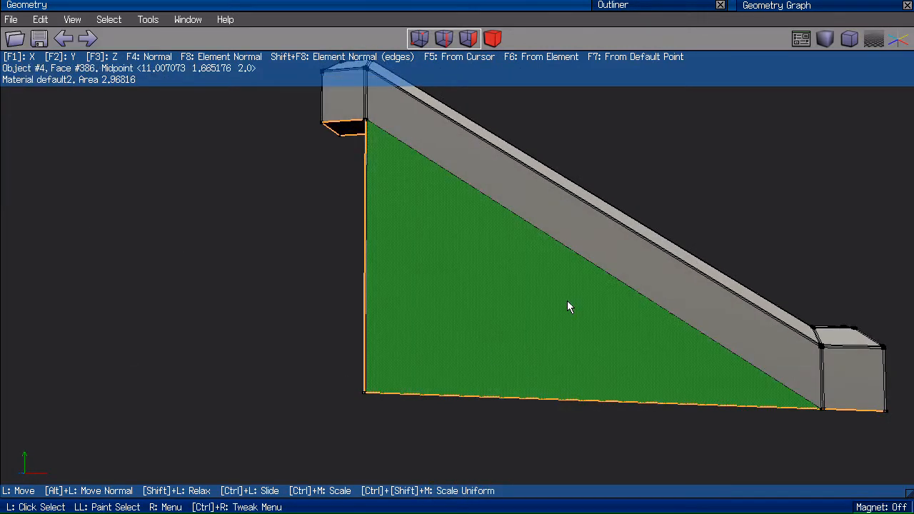
{"action": "left_click", "coordinate": [555, 304]}
{"action": "left_click", "coordinate": [336, 238]}
{"action": "middle_click", "coordinate": [335, 232]}
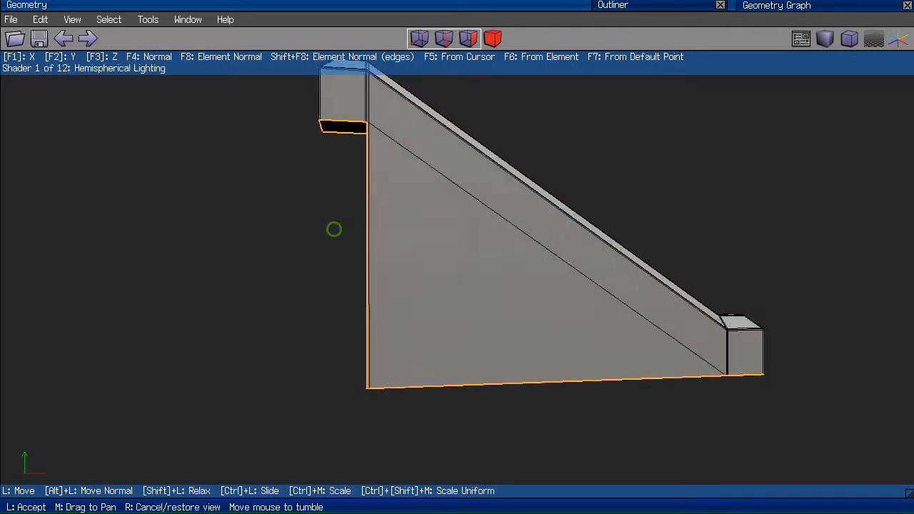
{"action": "left_click", "coordinate": [331, 232]}
{"action": "middle_click", "coordinate": [330, 227]}
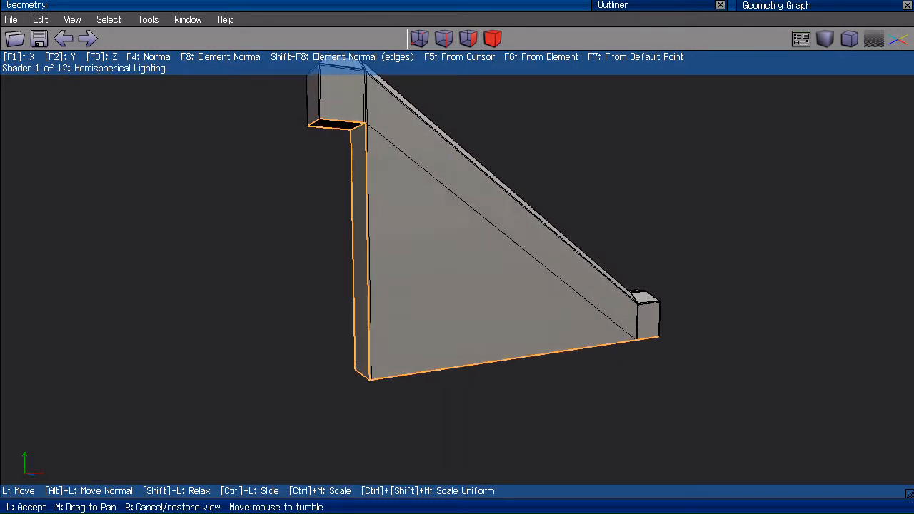
{"action": "left_click", "coordinate": [277, 229]}
Try connecting the midpoints of the vertical edges around the wall's narrow end face below the upper post.
{"action": "scroll", "coordinate": [280, 212], "scroll_direction": "up", "scroll_amount": 3}
{"action": "left_click_drag", "start_coordinate": [225, 177], "coordinate": [385, 235]}
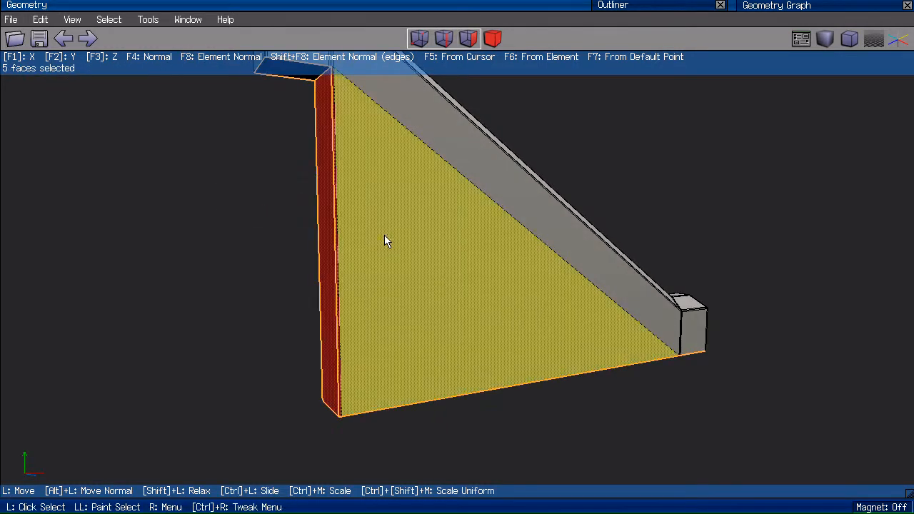
{"action": "key", "text": "space"}
{"action": "key", "text": "e"}
{"action": "left_click_drag", "start_coordinate": [243, 156], "coordinate": [360, 226]}
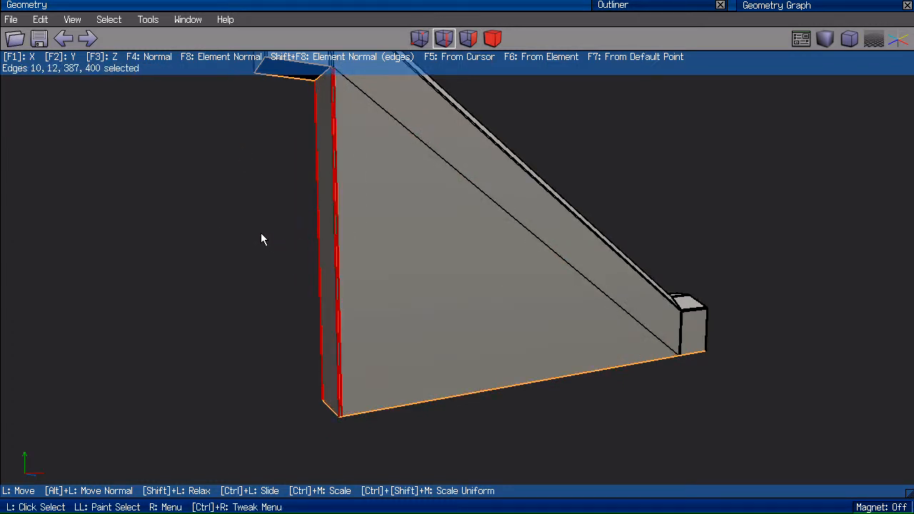
{"action": "key", "text": "c"}
{"action": "middle_click", "coordinate": [209, 204]}
{"action": "left_click", "coordinate": [218, 180]}
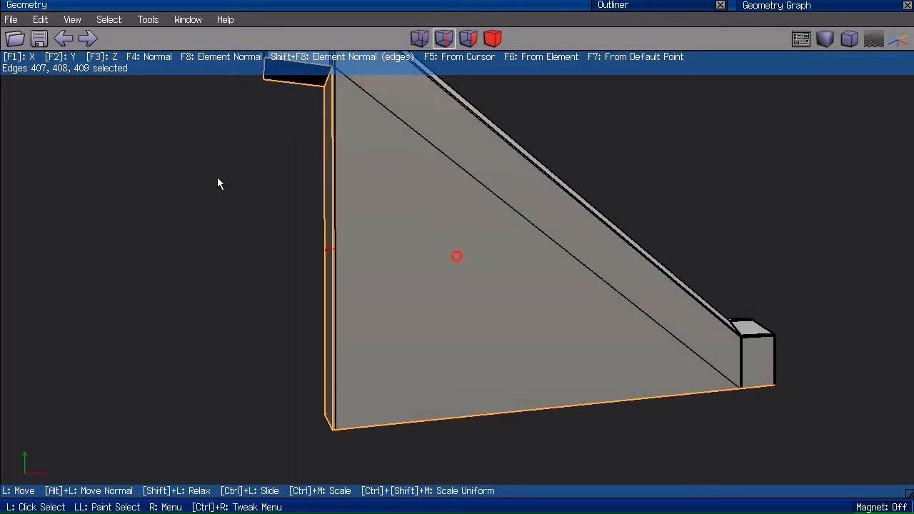
{"action": "middle_click", "coordinate": [302, 349]}
{"action": "left_click", "coordinate": [282, 173]}
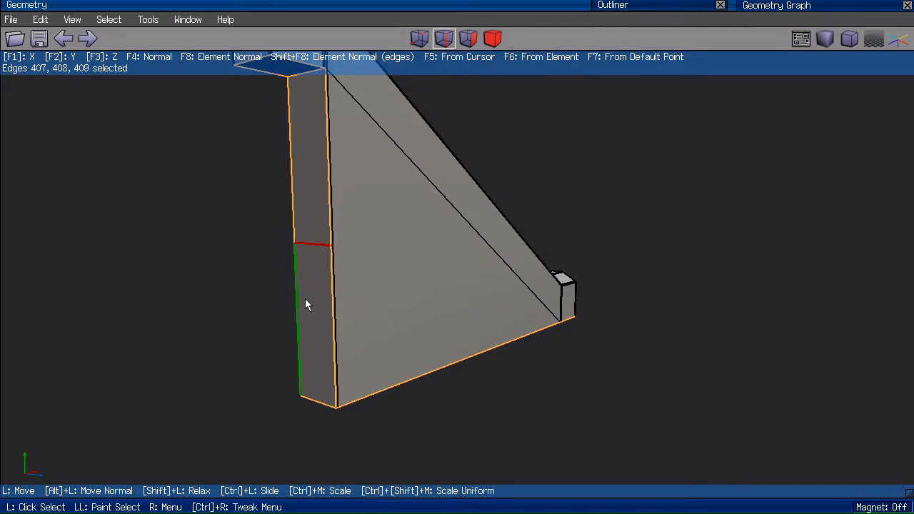
Check the vertices that bound the triangular wall face, viewing it from the front and the narrow end.
{"action": "key", "text": "f"}
{"action": "left_click", "coordinate": [395, 269]}
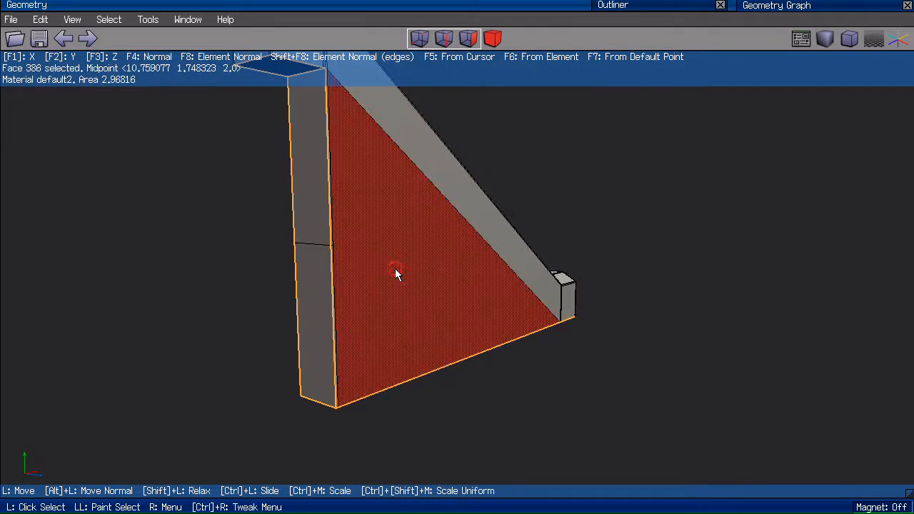
{"action": "key", "text": "v"}
{"action": "middle_click", "coordinate": [223, 167]}
{"action": "left_click", "coordinate": [340, 379]}
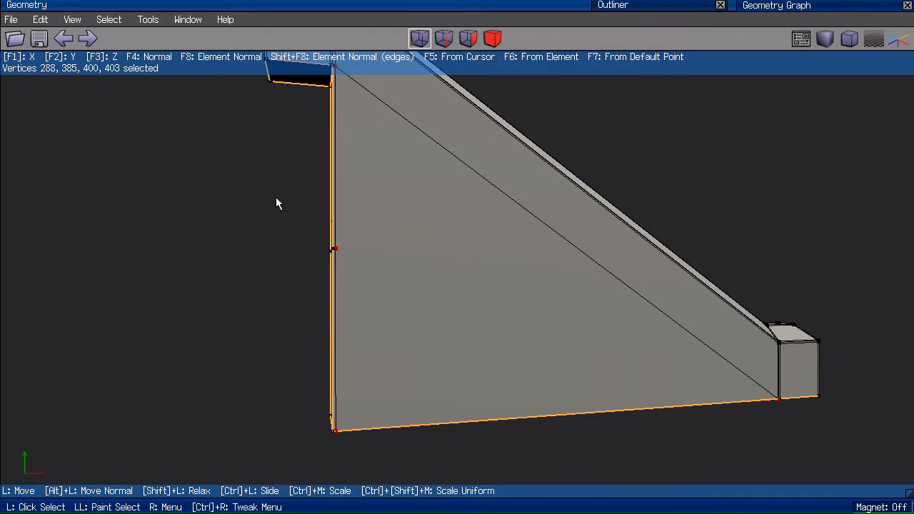
{"action": "middle_click", "coordinate": [250, 172]}
{"action": "left_click", "coordinate": [246, 173]}
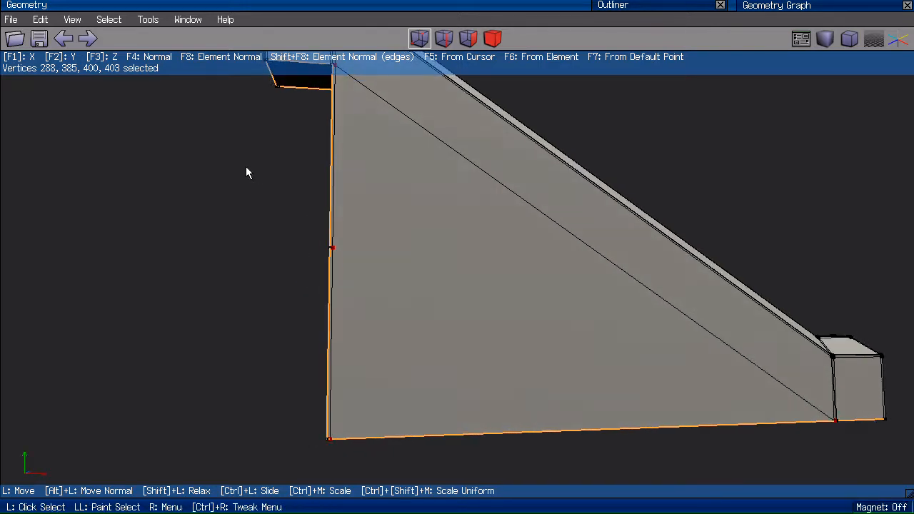
{"action": "middle_click", "coordinate": [270, 214]}
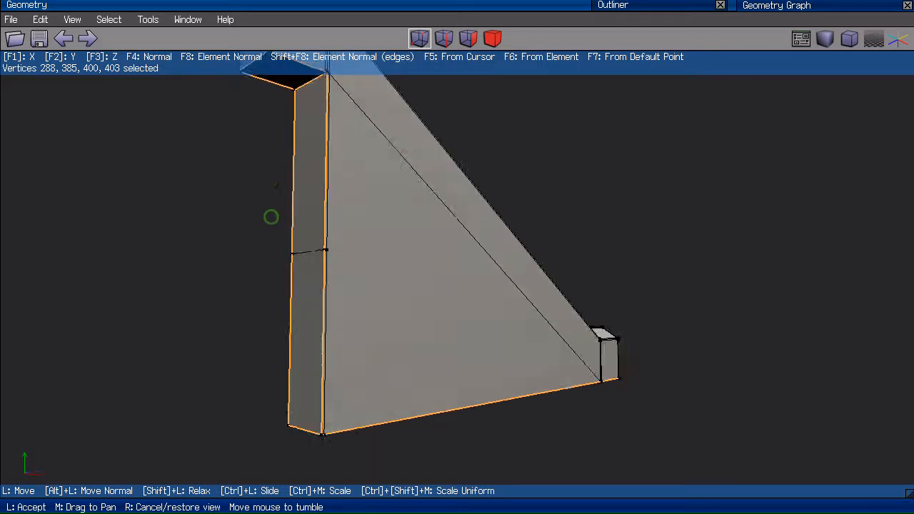
{"action": "left_click", "coordinate": [245, 219]}
Remove the crosswise edge midway up the wall's narrow end face and check the adjoining corner.
{"action": "key", "text": "space"}
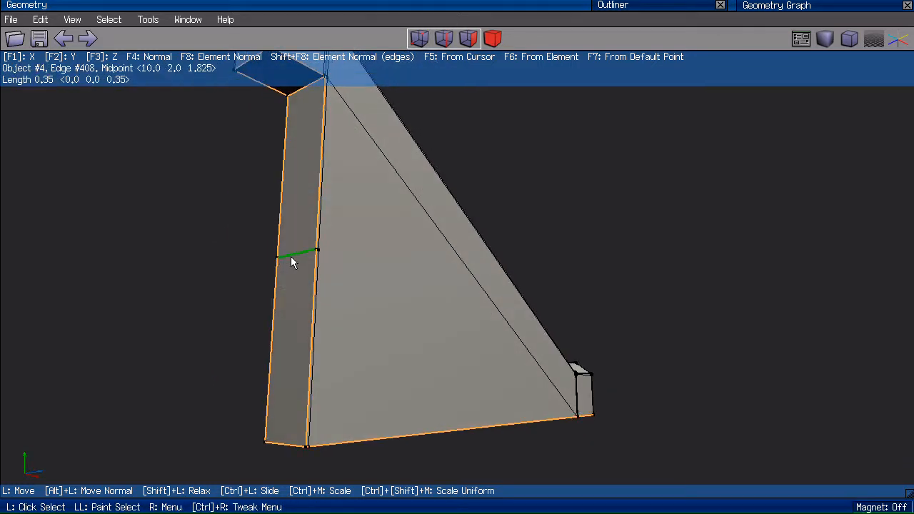
{"action": "left_click", "coordinate": [297, 263]}
{"action": "key", "text": "space"}
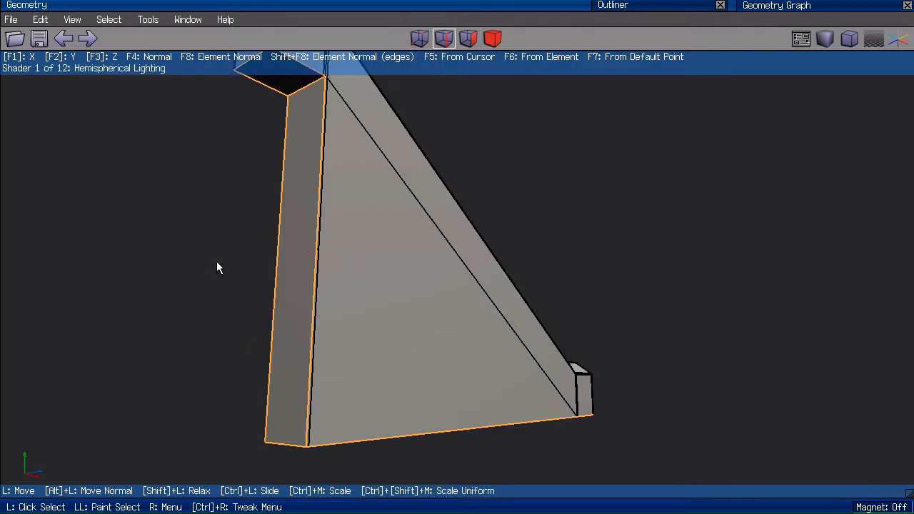
{"action": "middle_click", "coordinate": [176, 153]}
{"action": "scroll", "coordinate": [176, 152], "scroll_direction": "up", "scroll_amount": 4}
{"action": "left_click", "coordinate": [234, 237]}
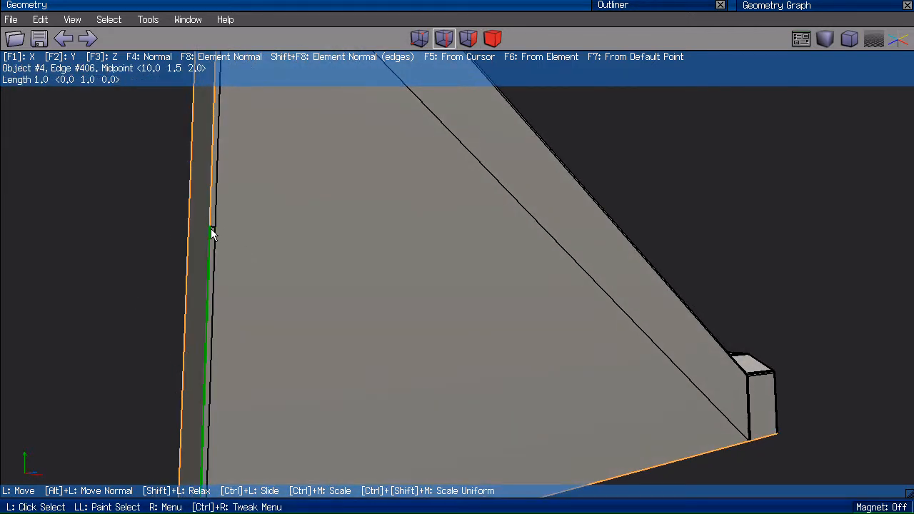
{"action": "scroll", "coordinate": [170, 186], "scroll_direction": "down", "scroll_amount": 3}
Select the ring of crosswise edges around the border and posts, adding the crosswise edges bounding the wall's narrow end face.
{"action": "middle_click", "coordinate": [251, 157]}
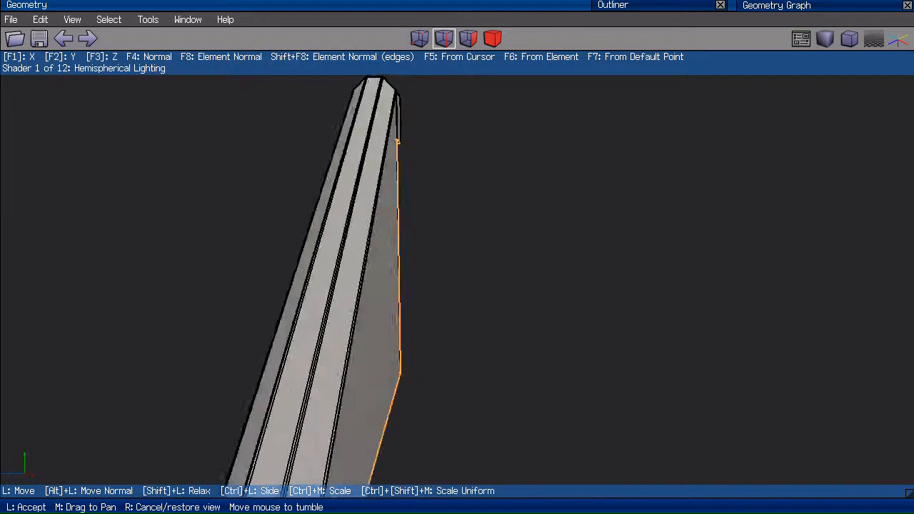
{"action": "left_click", "coordinate": [255, 159]}
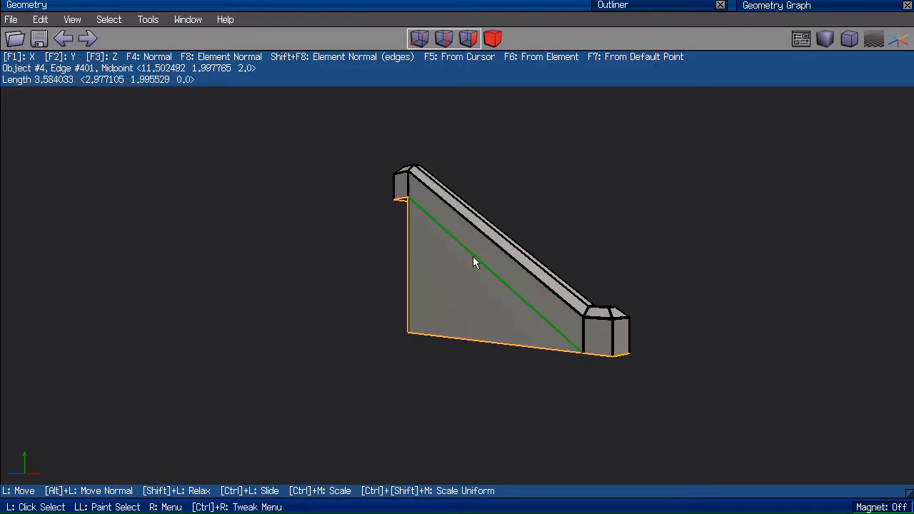
{"action": "middle_click", "coordinate": [312, 210]}
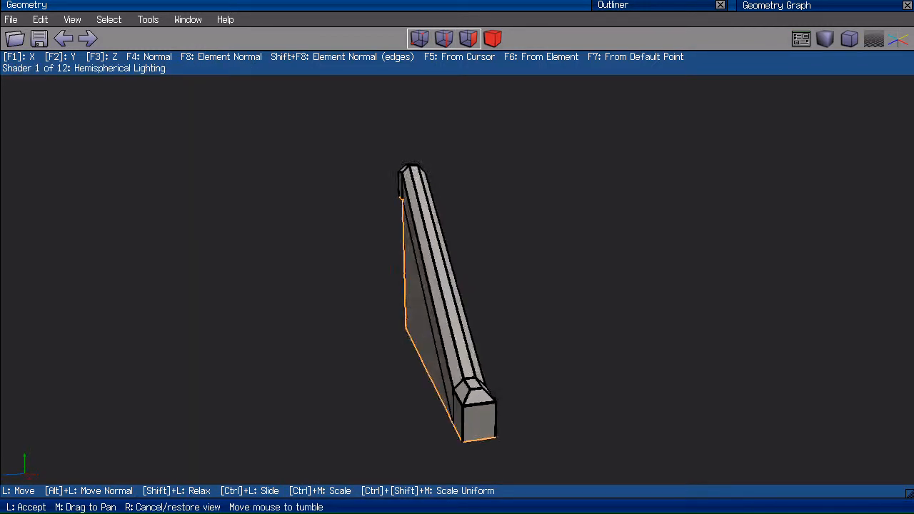
{"action": "left_click", "coordinate": [265, 278]}
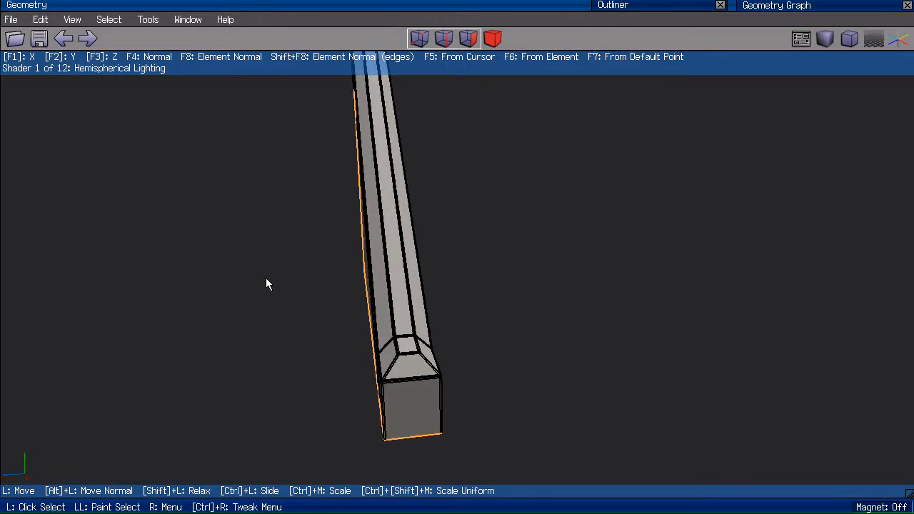
{"action": "left_click", "coordinate": [412, 359]}
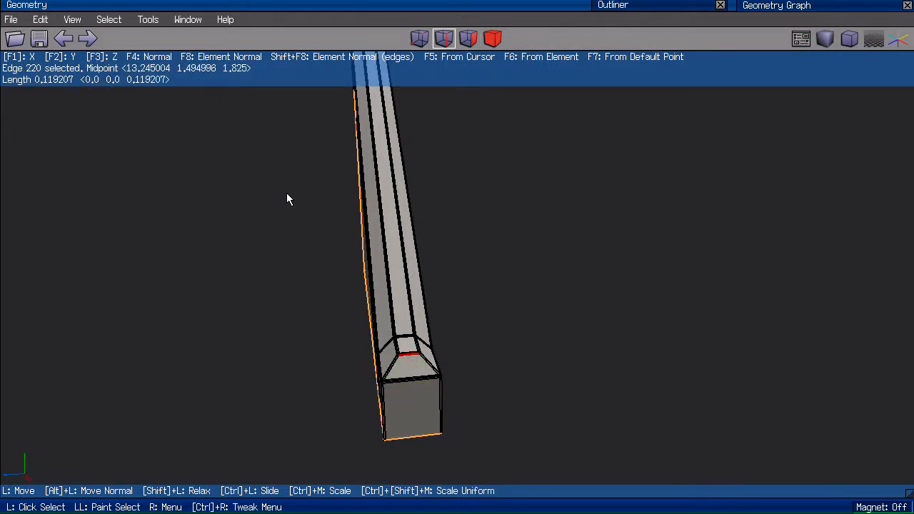
{"action": "key", "text": "g"}
{"action": "scroll", "coordinate": [288, 182], "scroll_direction": "down", "scroll_amount": 3}
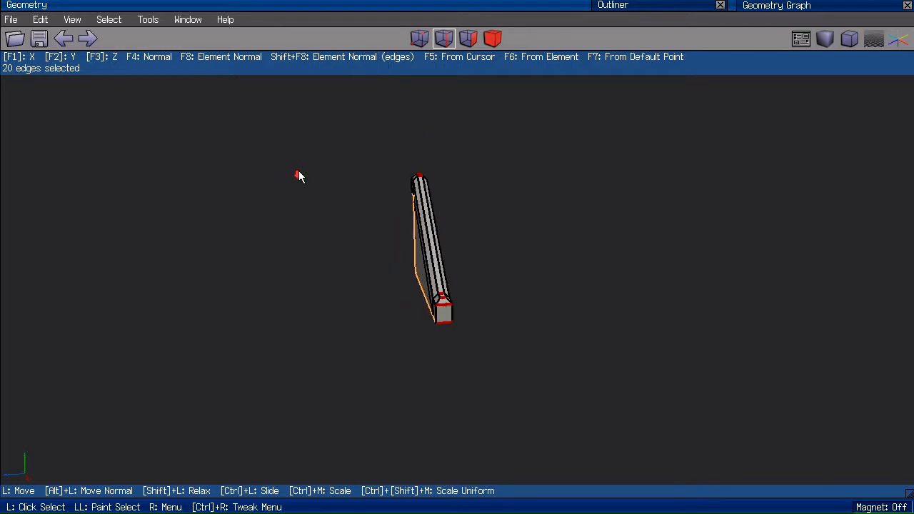
{"action": "middle_click", "coordinate": [302, 177]}
{"action": "left_click", "coordinate": [293, 164]}
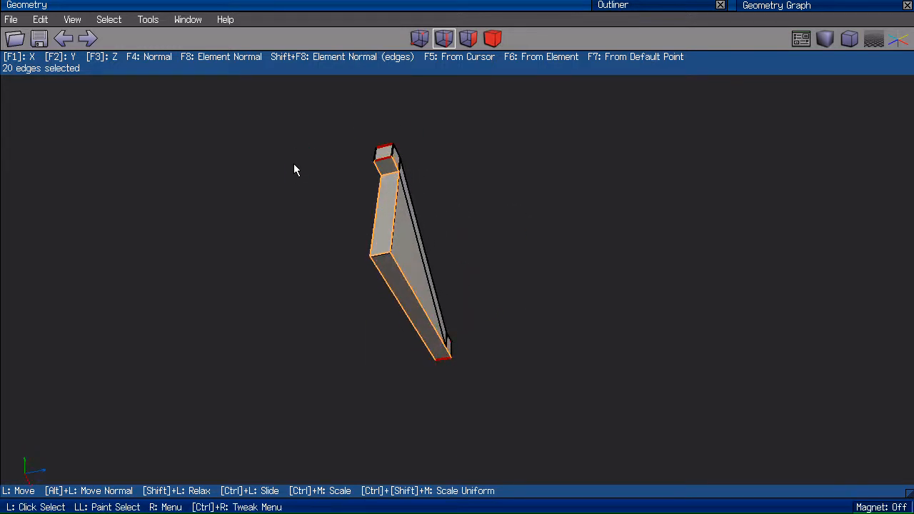
{"action": "left_click", "coordinate": [390, 175]}
{"action": "middle_click", "coordinate": [278, 190]}
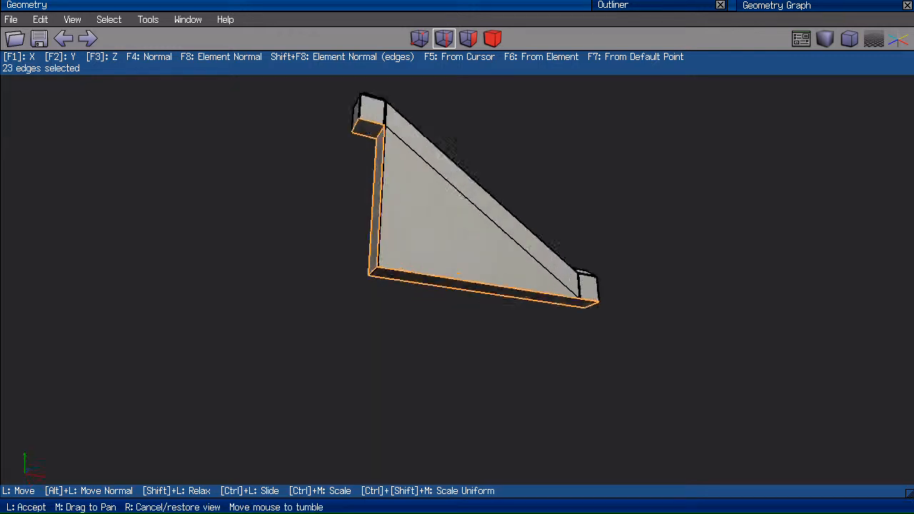
{"action": "left_click", "coordinate": [243, 173]}
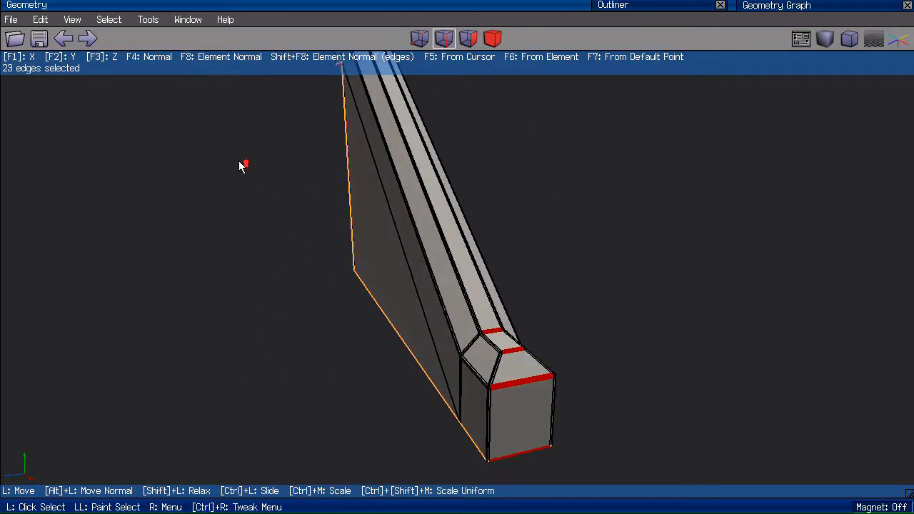
Show the border as a wireframe and examine its crosswise edges from both sides.
{"action": "key", "text": "w"}
{"action": "middle_click", "coordinate": [259, 157]}
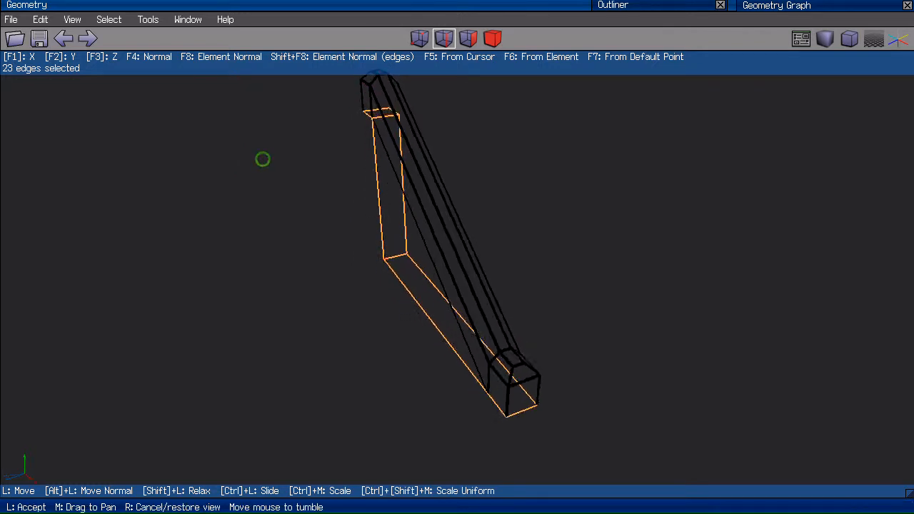
{"action": "left_click", "coordinate": [263, 162]}
{"action": "middle_click", "coordinate": [288, 179]}
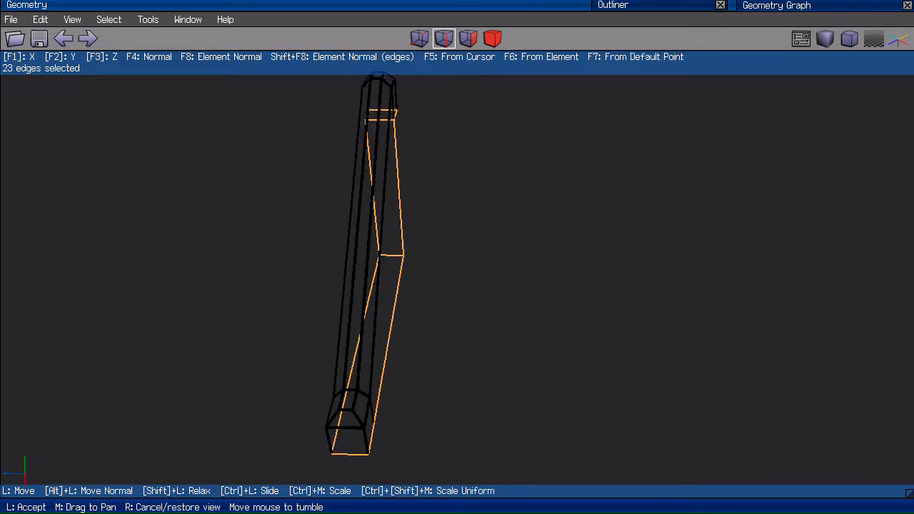
{"action": "left_click", "coordinate": [292, 195]}
Reselect the crosswise edge ring from the lower post's cap and add the edge where the upper post's underside meets the wall.
{"action": "left_click", "coordinate": [548, 346]}
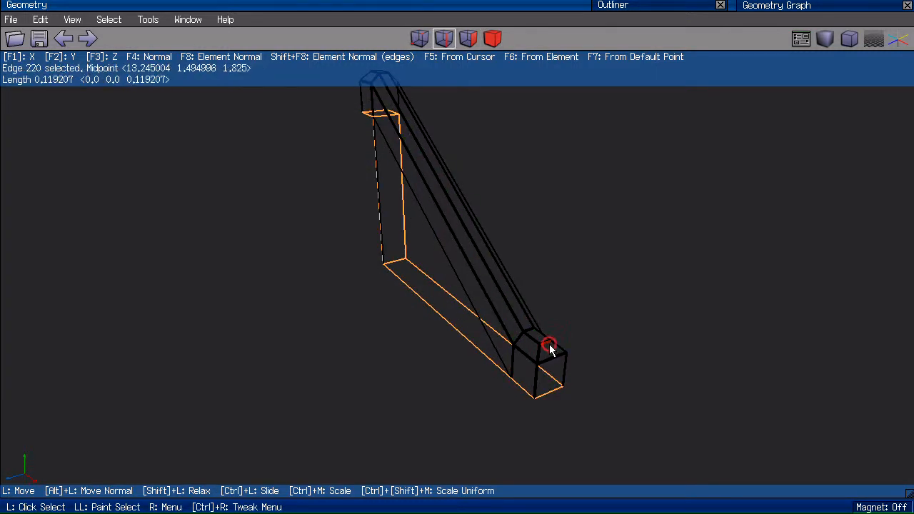
{"action": "key", "text": "g"}
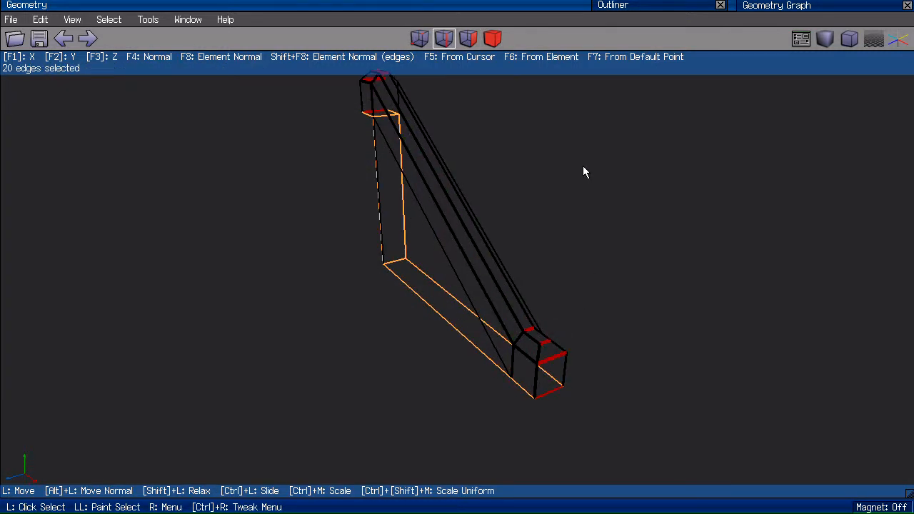
{"action": "middle_click", "coordinate": [602, 188]}
{"action": "left_click", "coordinate": [606, 169]}
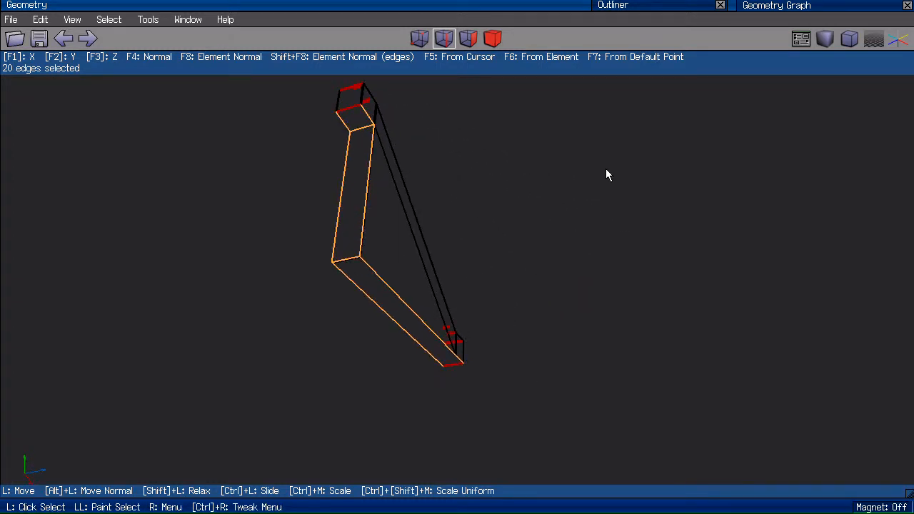
{"action": "left_click", "coordinate": [360, 130]}
Undo the incomplete connection and connect the midpoints of all crosswise edges into a lengthwise centre loop around the border.
{"action": "key", "text": "v"}
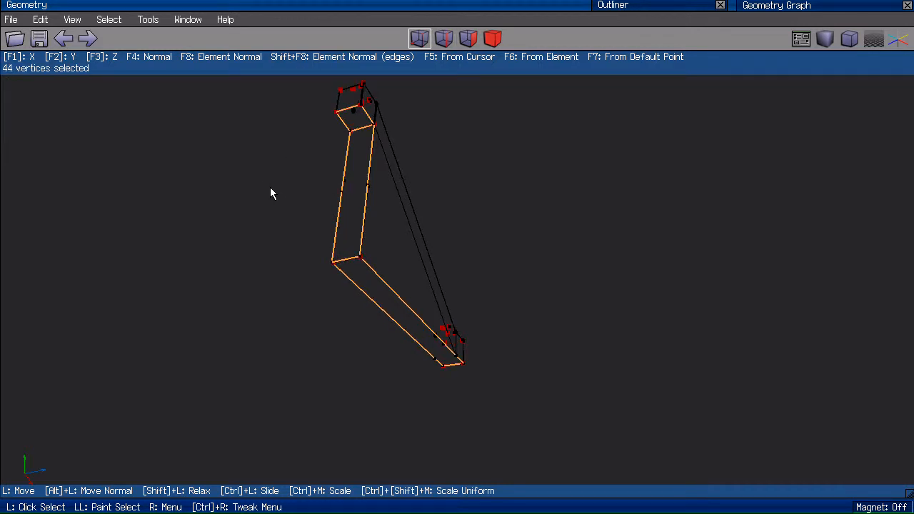
{"action": "key", "text": "e"}
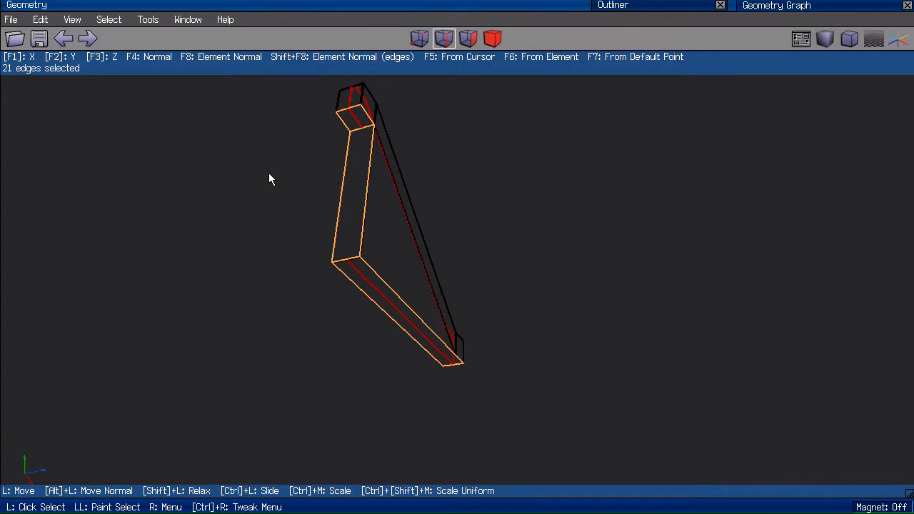
{"action": "key", "text": "ctrl+z"}
{"action": "key", "text": "c"}
{"action": "middle_click", "coordinate": [258, 171]}
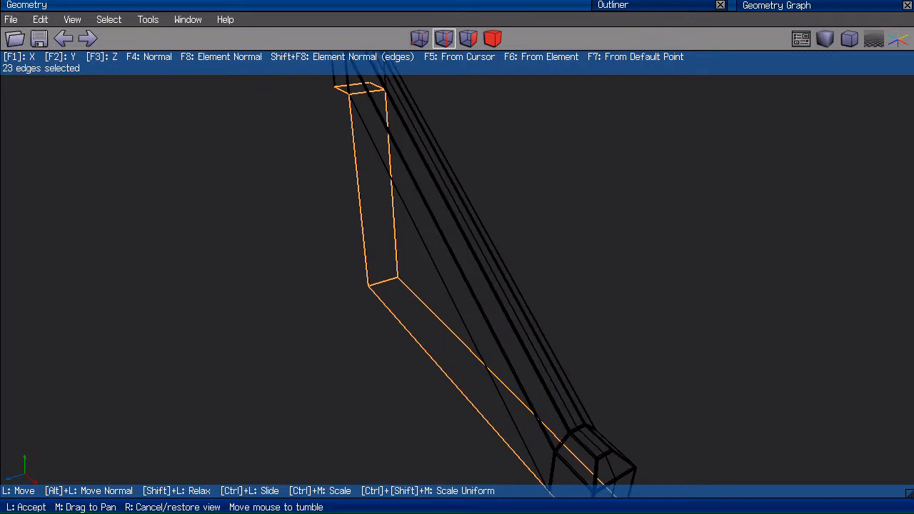
{"action": "left_click", "coordinate": [260, 171]}
Split the border in two along the centre loop with Loop Cut, remove the separated half and select the remaining one.
{"action": "right_click", "coordinate": [260, 162]}
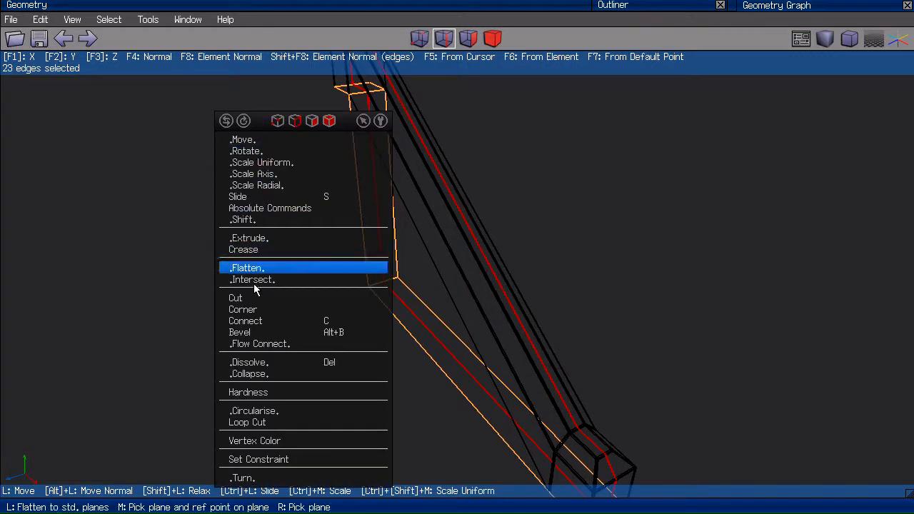
{"action": "left_click", "coordinate": [266, 423]}
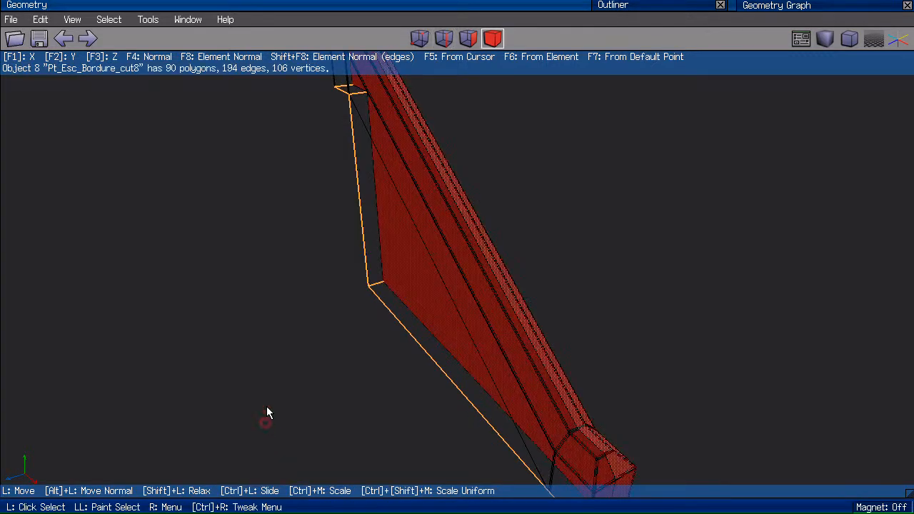
{"action": "scroll", "coordinate": [260, 226], "scroll_direction": "down", "scroll_amount": 3}
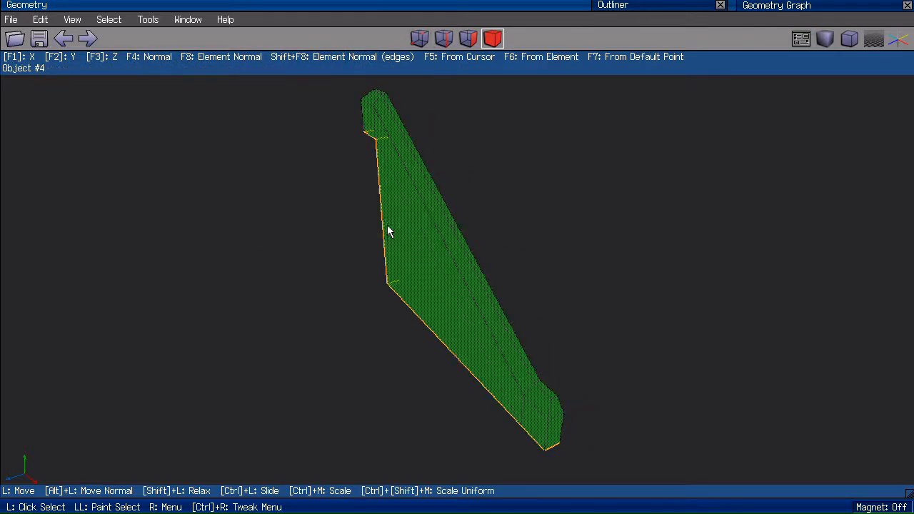
{"action": "left_click", "coordinate": [387, 230]}
{"action": "middle_click", "coordinate": [281, 202]}
{"action": "left_click", "coordinate": [230, 210]}
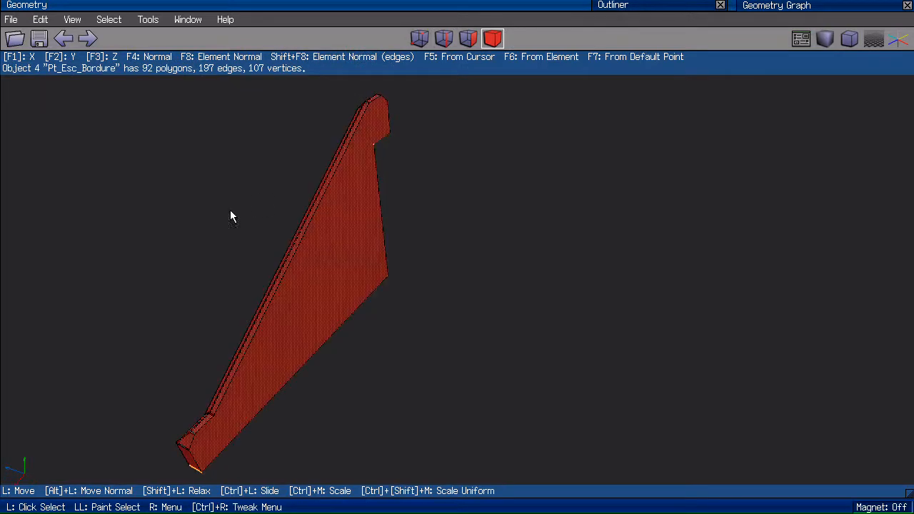
Flatten the remaining half's large cut face along the Z axis.
{"action": "key", "text": "space"}
{"action": "right_click", "coordinate": [358, 218]}
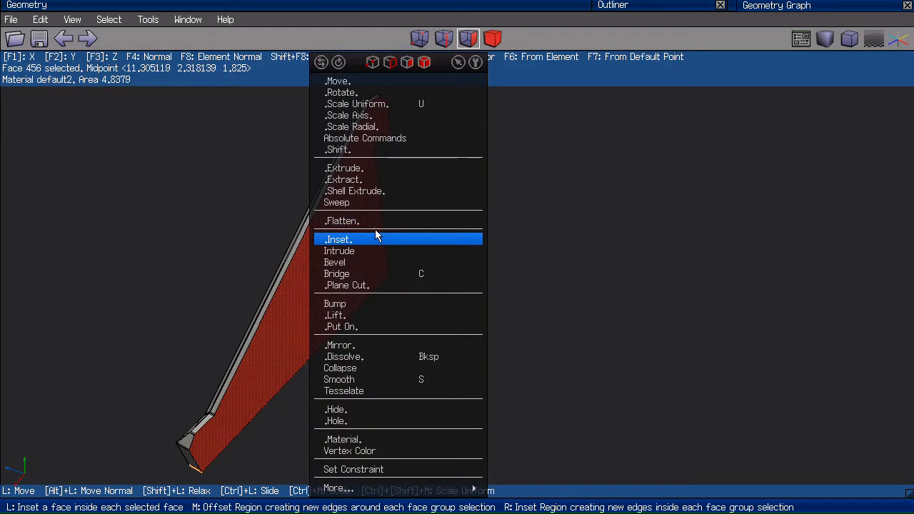
{"action": "left_click", "coordinate": [379, 220]}
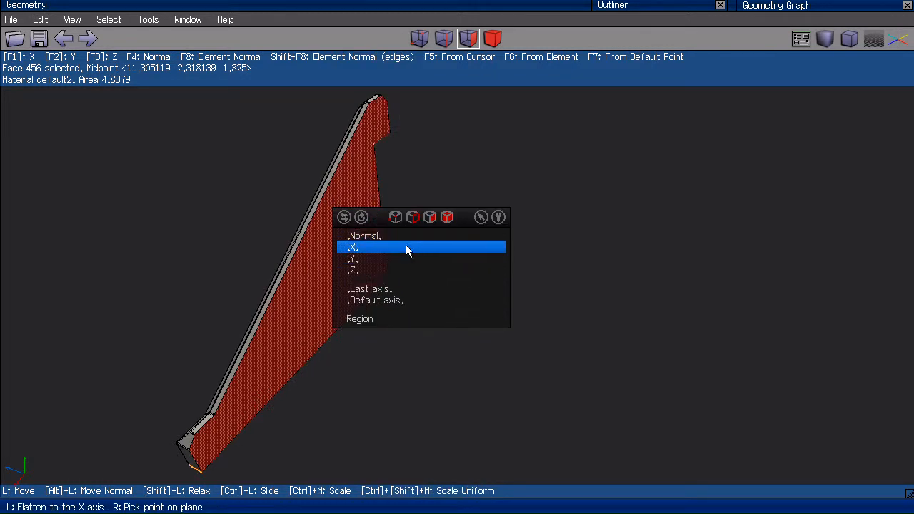
{"action": "left_click", "coordinate": [400, 271]}
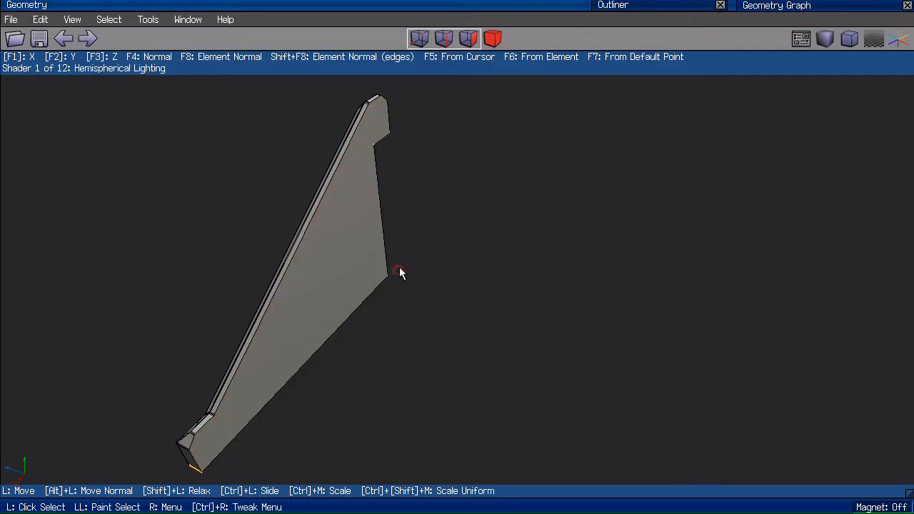
Mirror the half across its flattened cut face to rebuild the full border, and check the result from several angles.
{"action": "right_click", "coordinate": [340, 221]}
{"action": "left_click", "coordinate": [343, 345]}
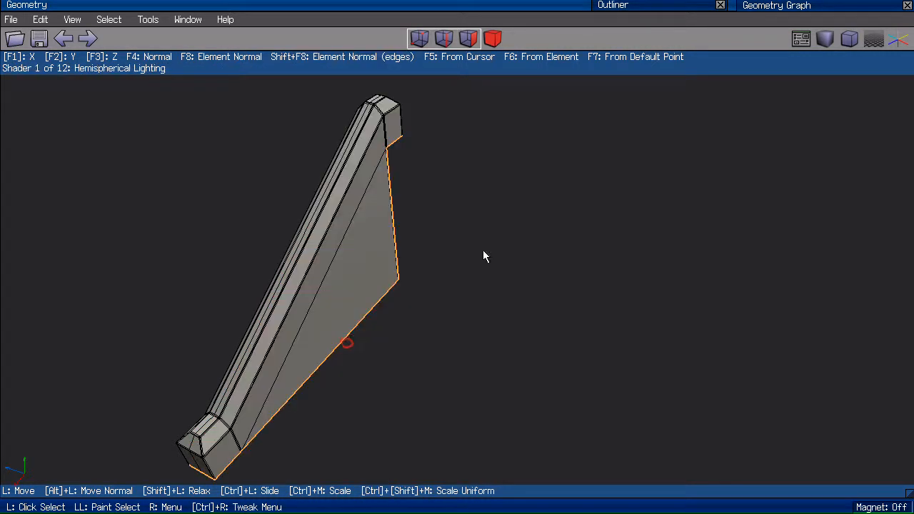
{"action": "middle_click", "coordinate": [538, 238]}
{"action": "scroll", "coordinate": [538, 238], "scroll_direction": "up", "scroll_amount": 3}
{"action": "left_click", "coordinate": [538, 236]}
{"action": "scroll", "coordinate": [538, 233], "scroll_direction": "down", "scroll_amount": 2}
{"action": "middle_click", "coordinate": [538, 233]}
{"action": "scroll", "coordinate": [457, 257], "scroll_direction": "up", "scroll_amount": 4}
{"action": "left_click", "coordinate": [457, 257]}
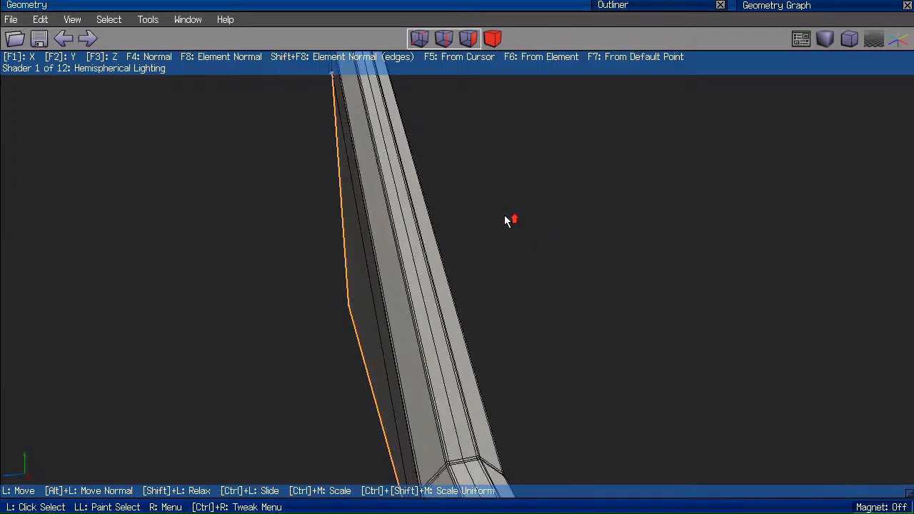
Select the whole lengthwise centre loop running over the rim and posts and dissolve it.
{"action": "scroll", "coordinate": [509, 219], "scroll_direction": "down", "scroll_amount": 2}
{"action": "key", "text": "2"}
{"action": "left_click", "coordinate": [429, 306]}
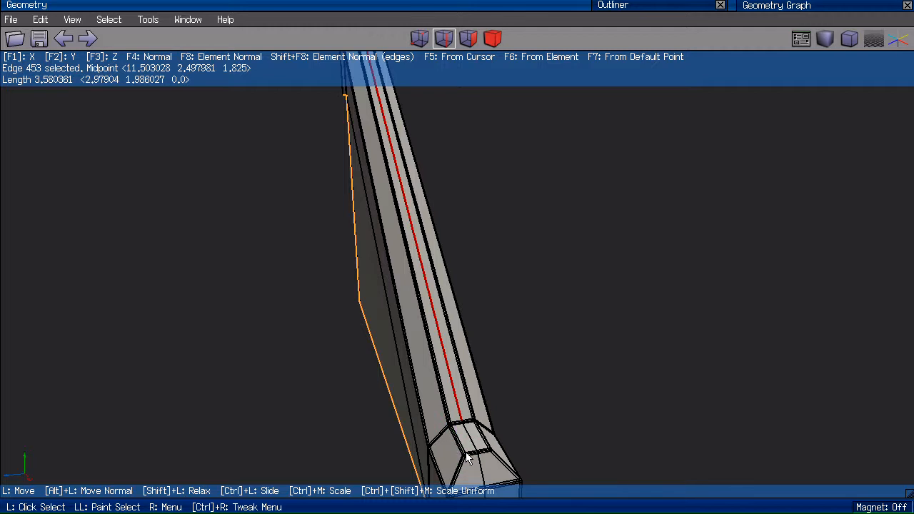
{"action": "key", "text": "l"}
{"action": "middle_click", "coordinate": [279, 271]}
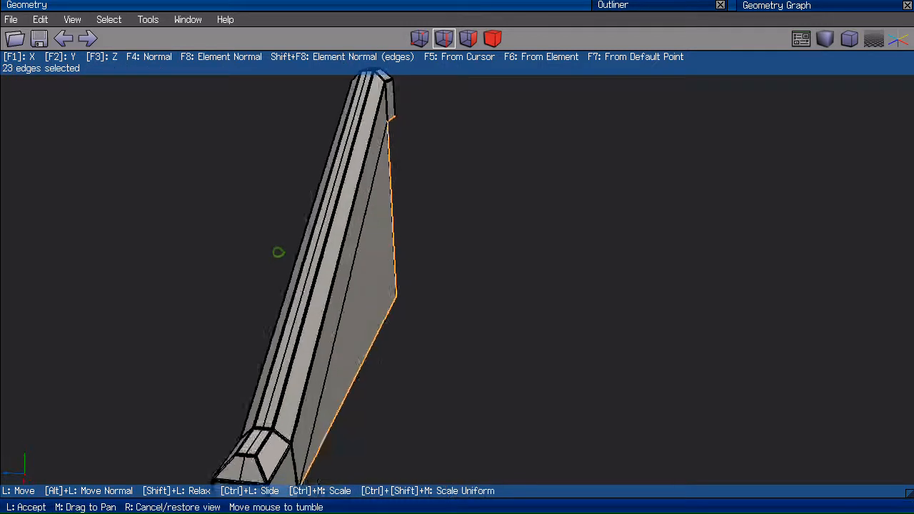
{"action": "left_click", "coordinate": [279, 243]}
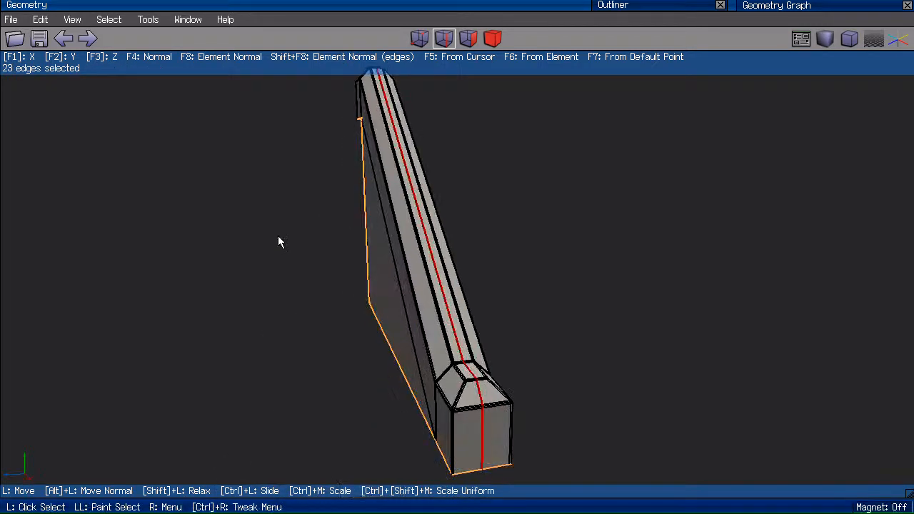
{"action": "key", "text": "space"}
Preview the border smoothed and examine its rim, posts and wall from several angles.
{"action": "middle_click", "coordinate": [267, 201]}
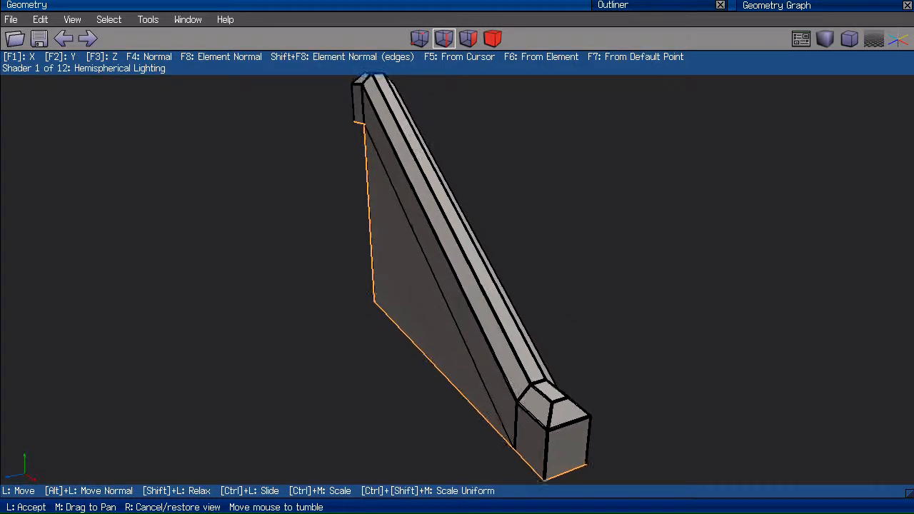
{"action": "left_click", "coordinate": [244, 215]}
{"action": "key", "text": "Tab"}
{"action": "scroll", "coordinate": [281, 204], "scroll_direction": "down", "scroll_amount": 3}
{"action": "middle_click", "coordinate": [279, 201]}
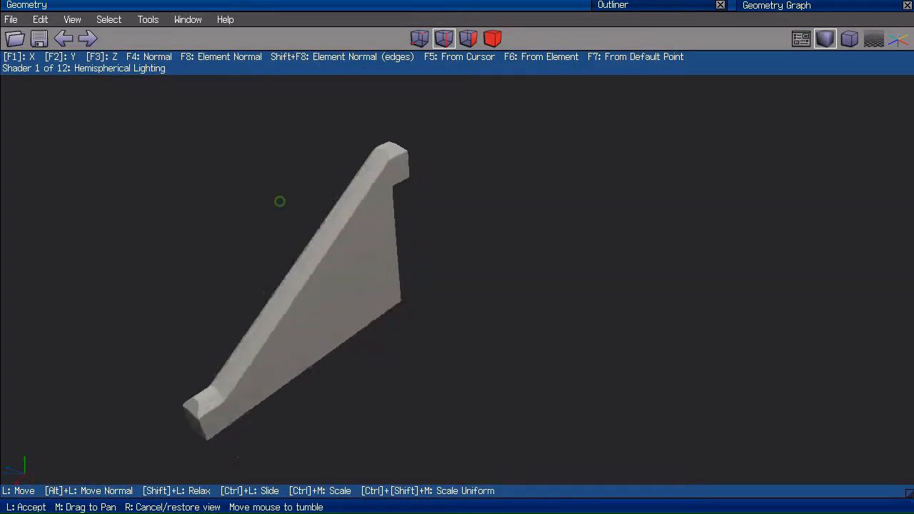